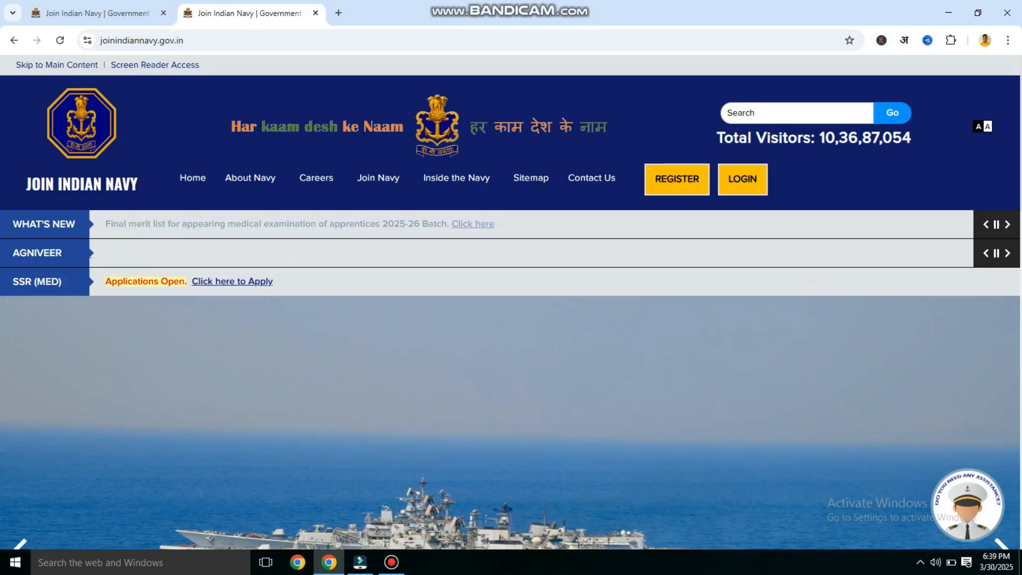
- Open the AGNIVEER row's 'Click here to Apply' link in a new tab
left_click_drag(105, 253, 13, 253)
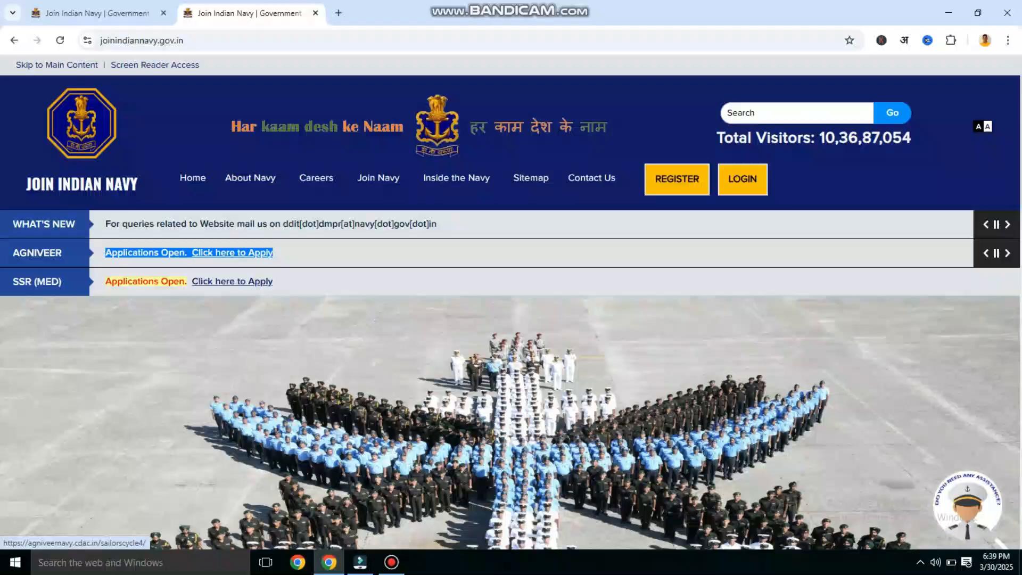
left_click(232, 252)
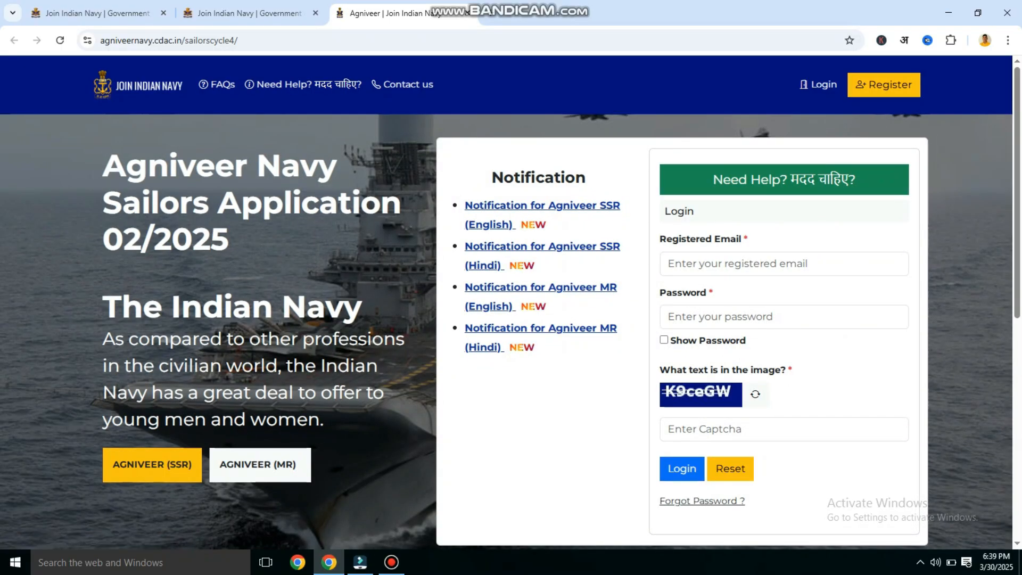
left_click(784, 264)
left_click(783, 316)
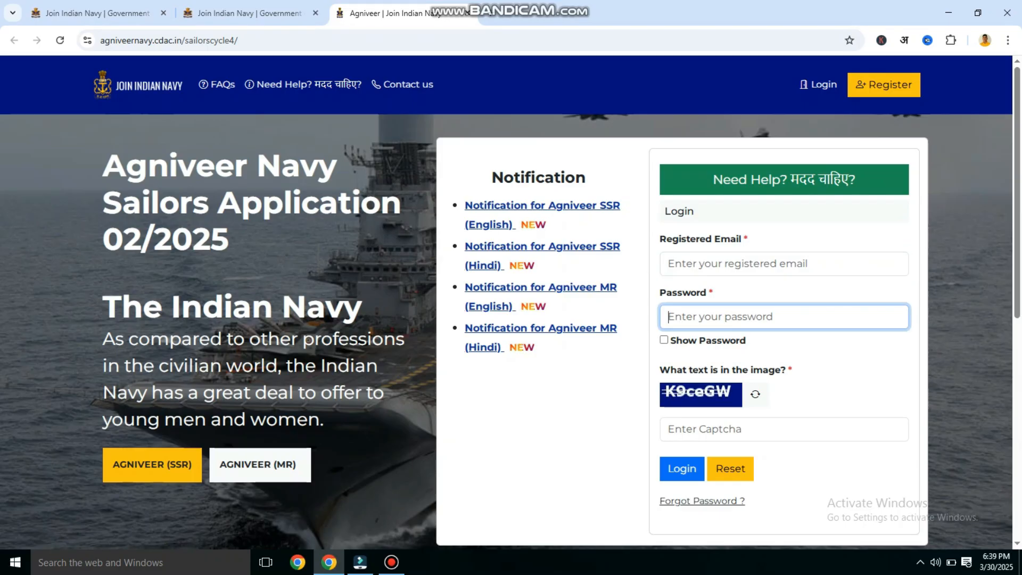
left_click(705, 429)
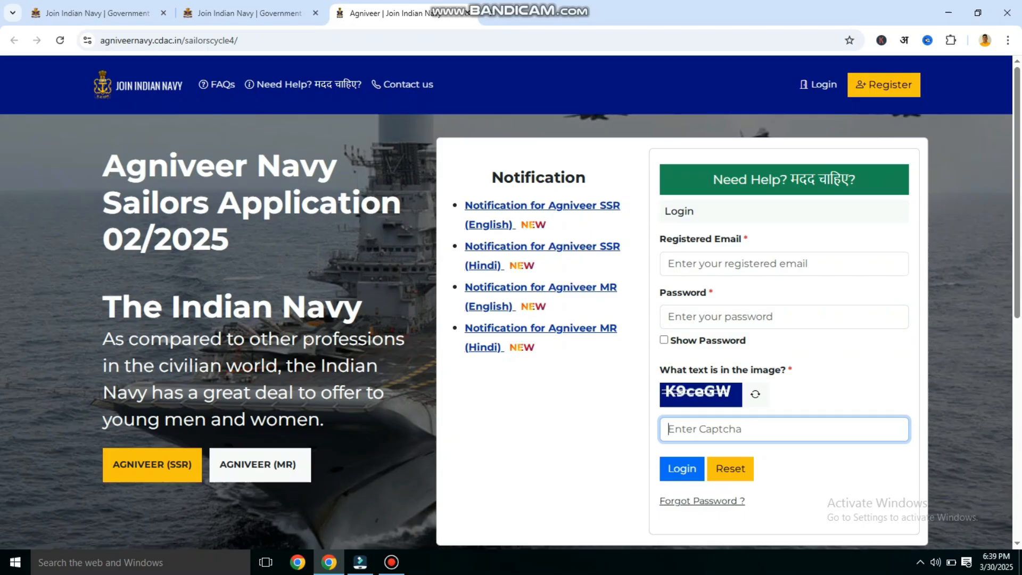
left_click(553, 425)
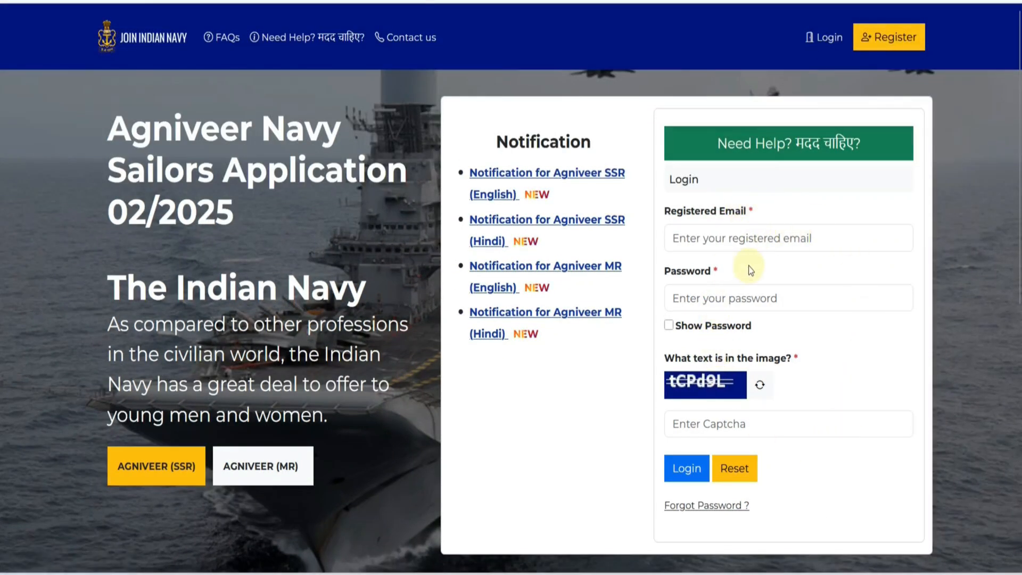
- Open the Register form, choose Indian as nationality and start on the captcha
left_click(880, 47)
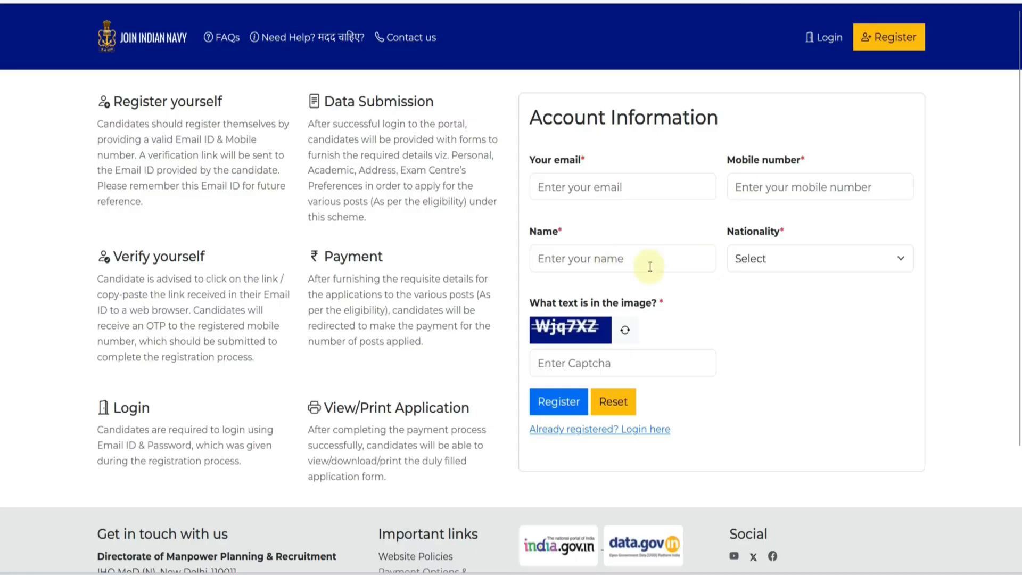
left_click(750, 261)
left_click(746, 306)
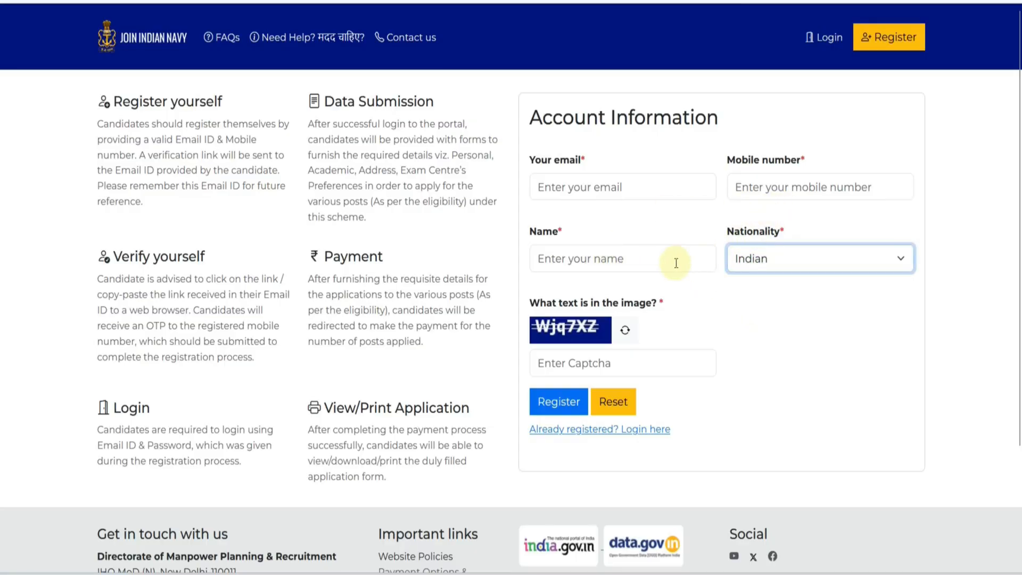
left_click(605, 359)
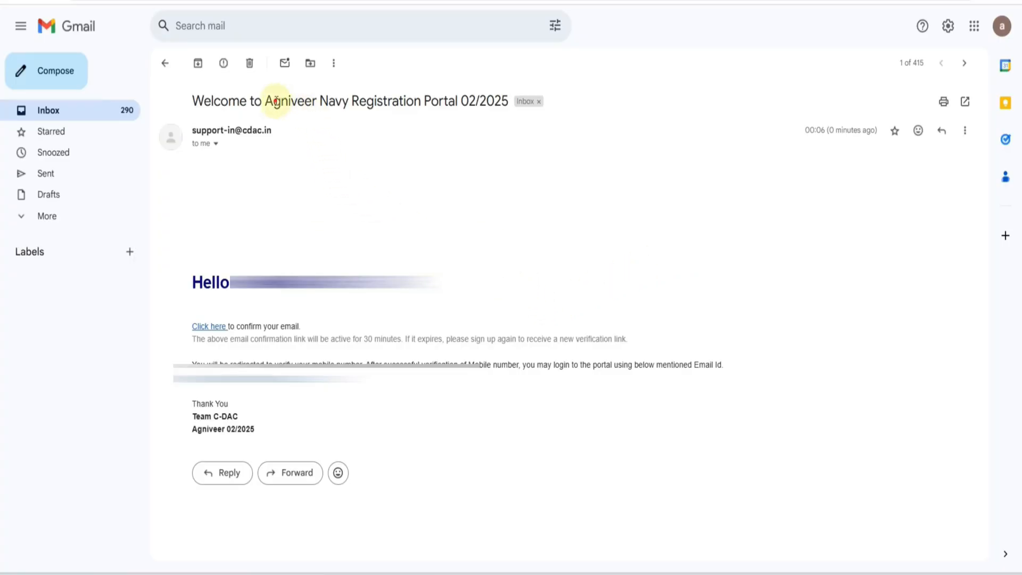
- Follow the 'Click here' link in the Agniveer Navy welcome e-mail to confirm the address
left_click_drag(273, 102, 435, 101)
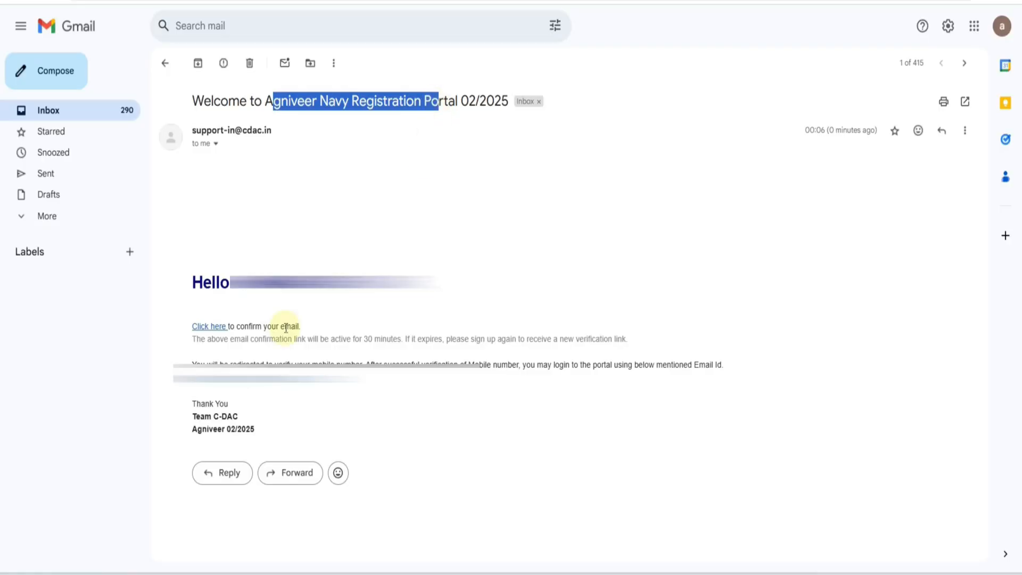
left_click(209, 326)
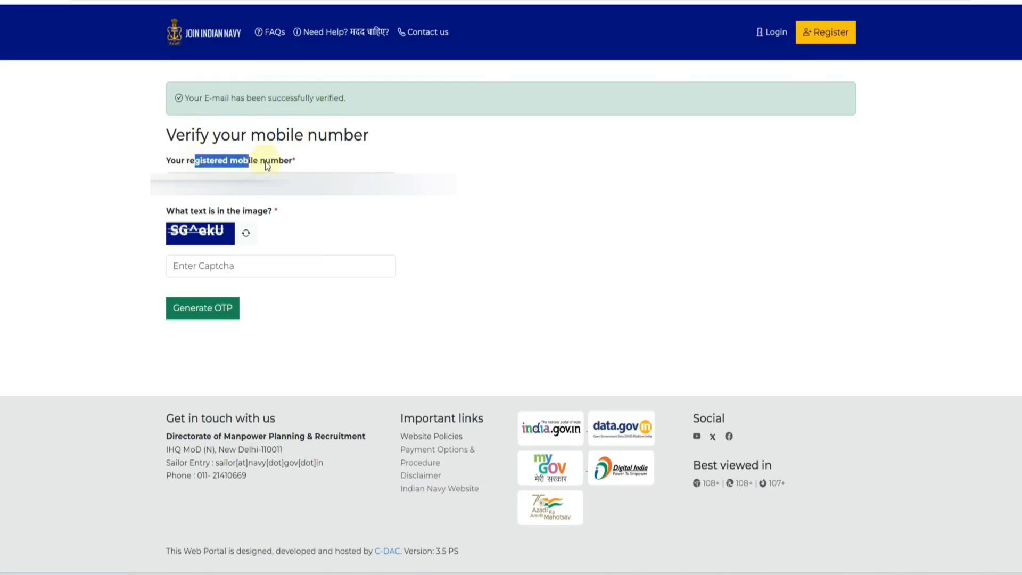
- Enter the captcha, request an OTP for the registered mobile number and enter it
left_click_drag(265, 161, 283, 161)
left_click(443, 201)
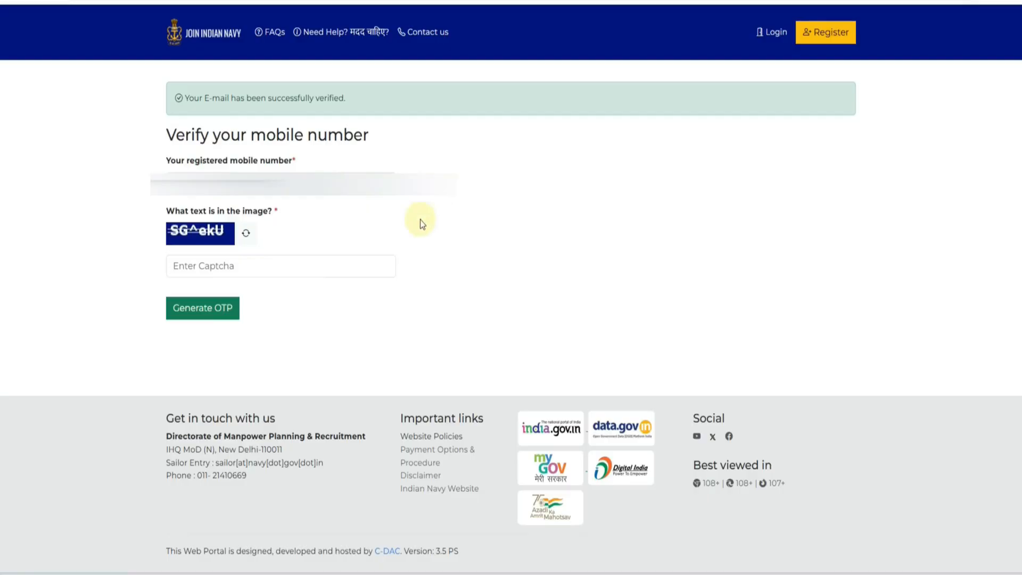
left_click(194, 266)
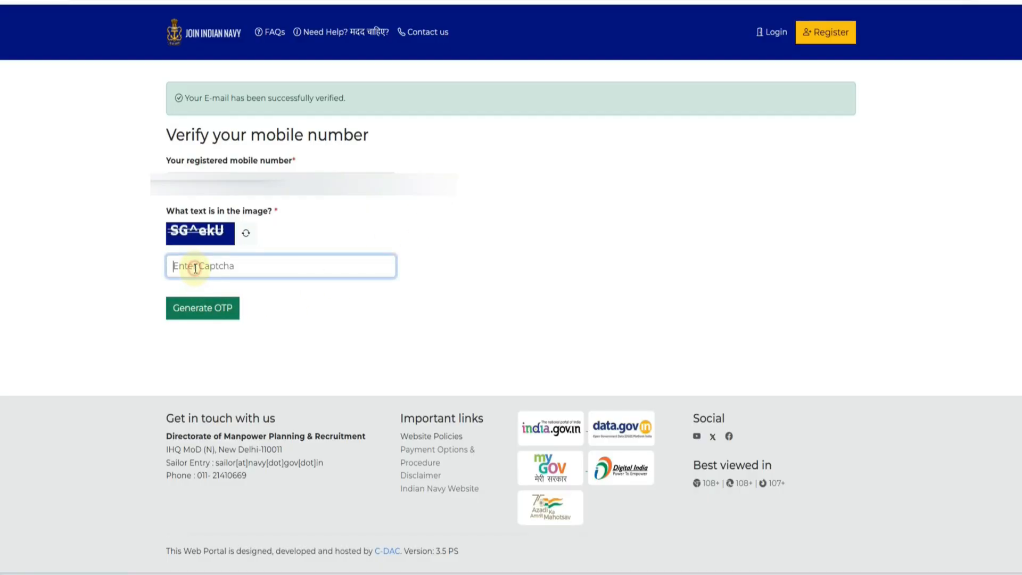
left_click(197, 318)
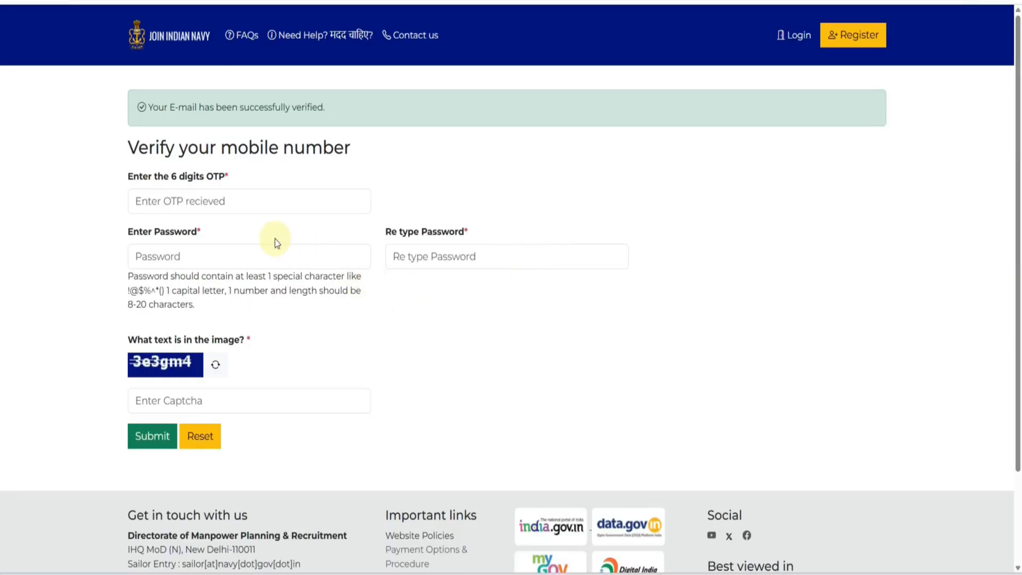
left_click(147, 204)
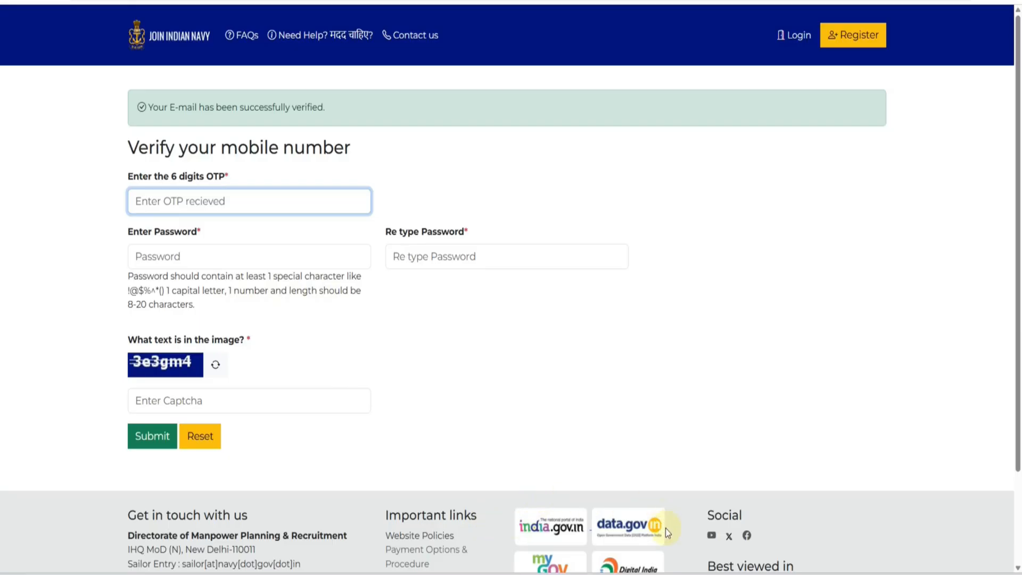
left_click(681, 573)
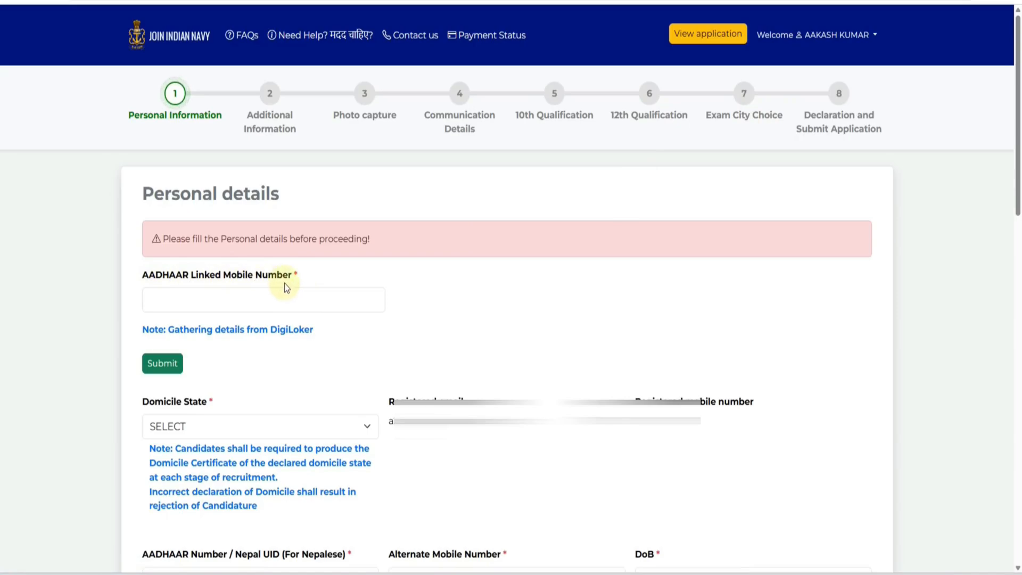
- Use the 'Gathering details from DigiLoker' link instead of entering the Aadhaar-linked mobile number
left_click(189, 300)
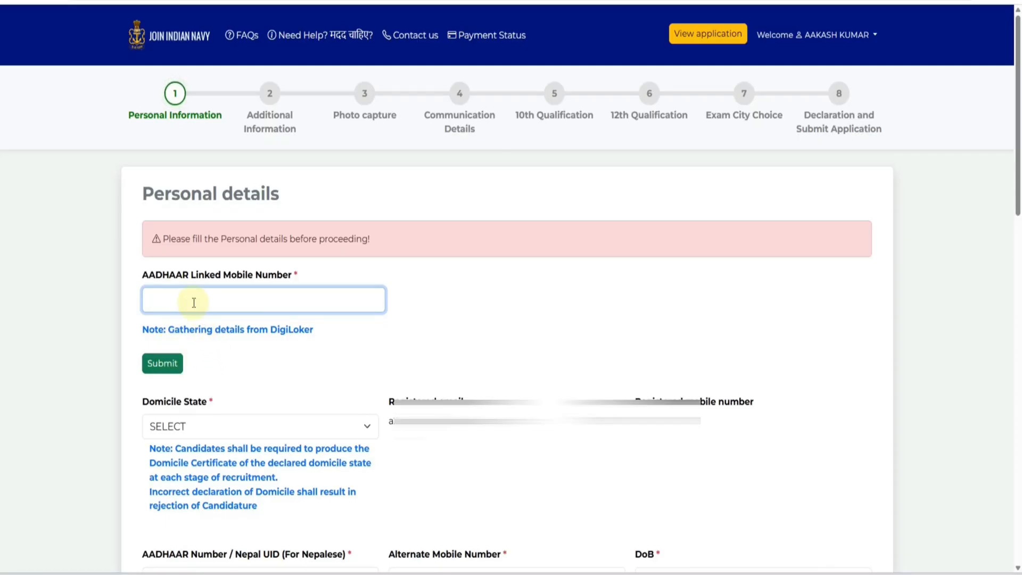
left_click(266, 337)
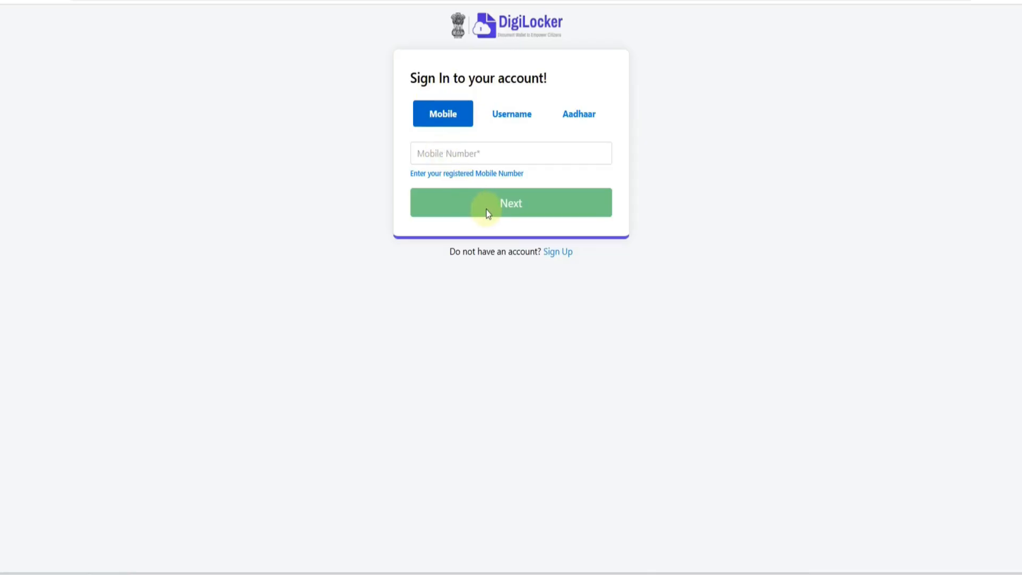
- Sign in to DigiLocker by mobile number after trying the Username and Aadhaar options
left_click(510, 126)
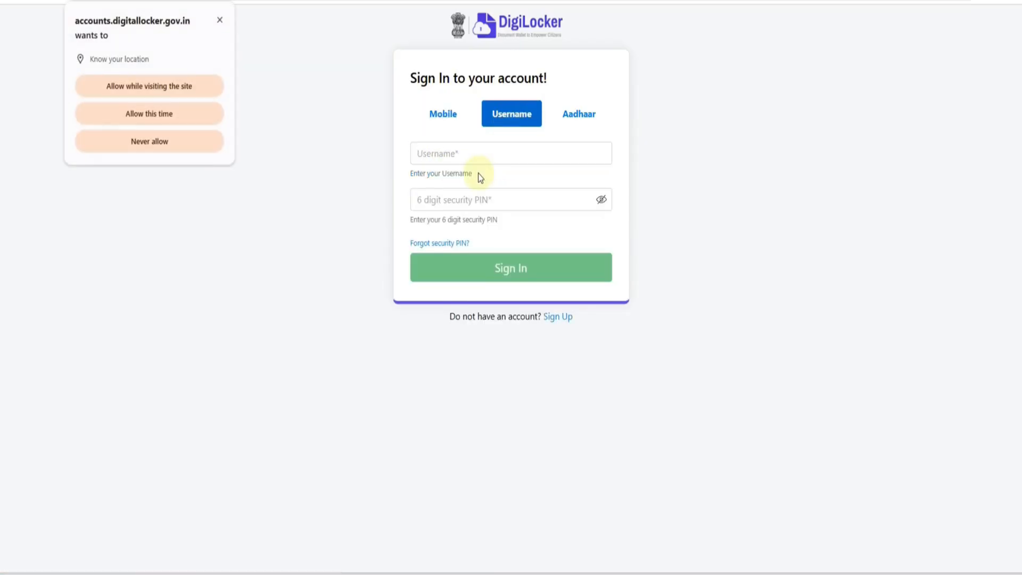
left_click(578, 126)
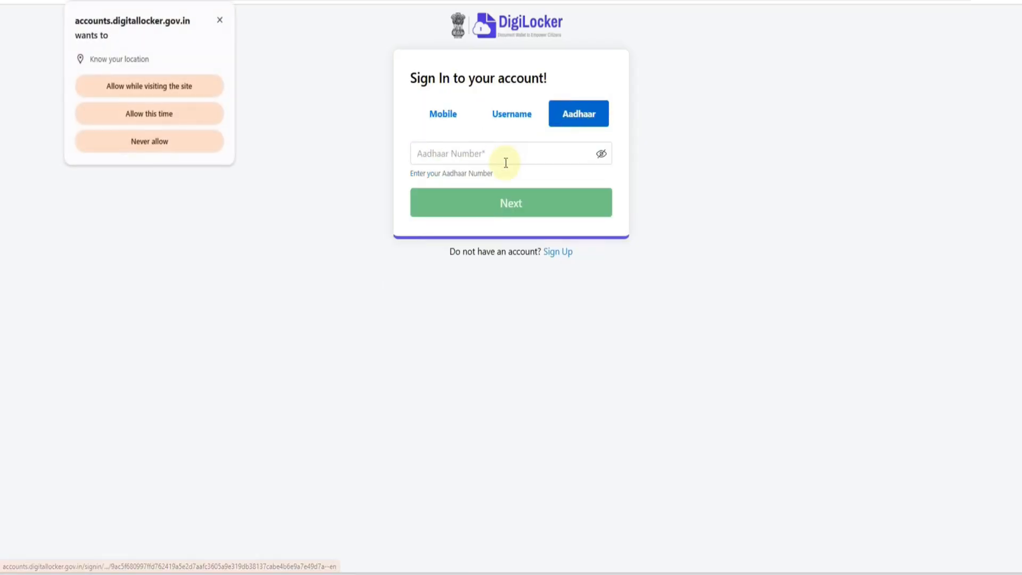
left_click(449, 122)
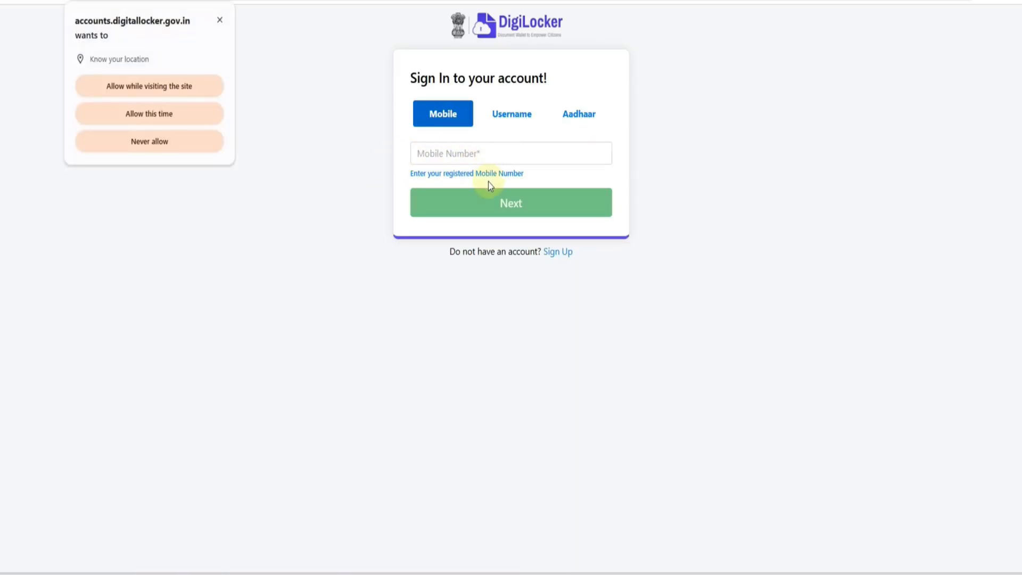
left_click(464, 159)
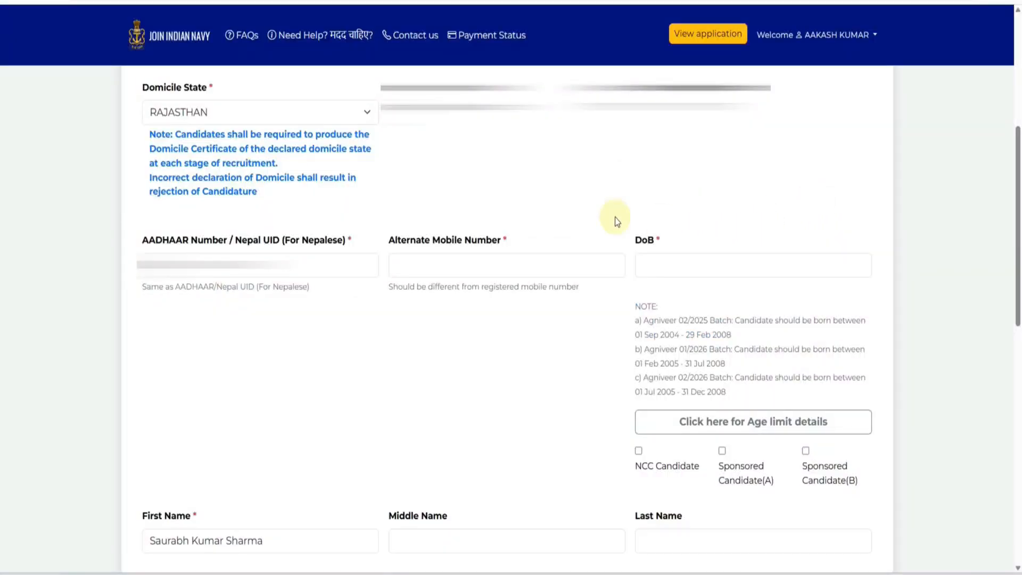
- Keep RAJASTHAN as domicile state and leave the date of birth unchanged
left_click(212, 122)
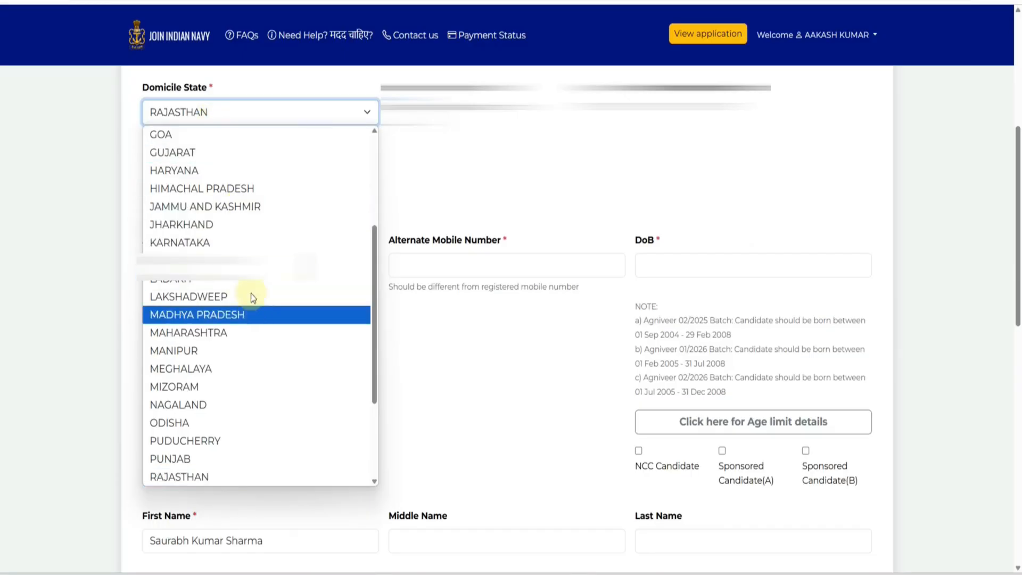
left_click(100, 259)
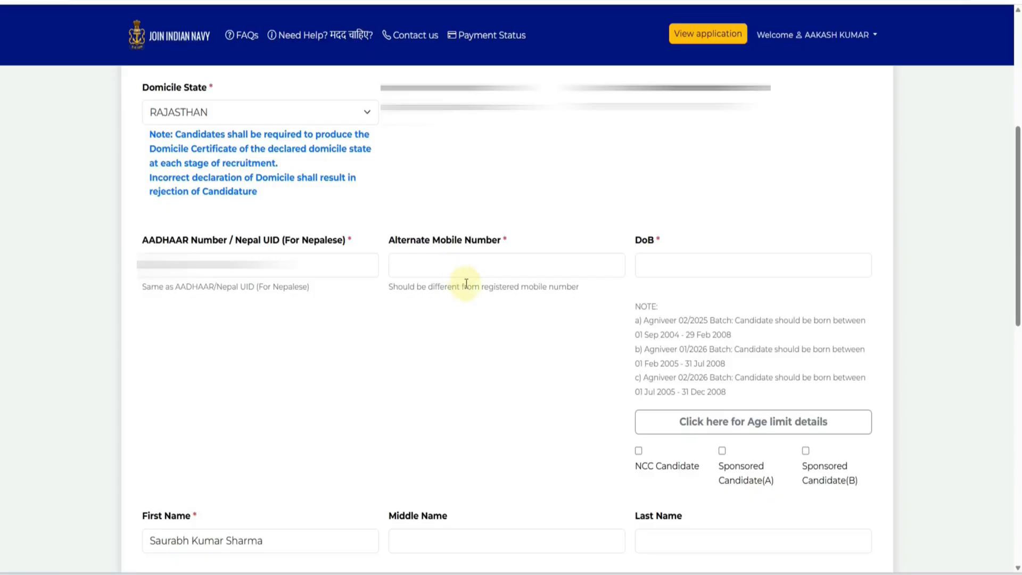
left_click_drag(493, 287, 548, 315)
left_click(549, 315)
left_click(698, 267)
left_click(722, 235)
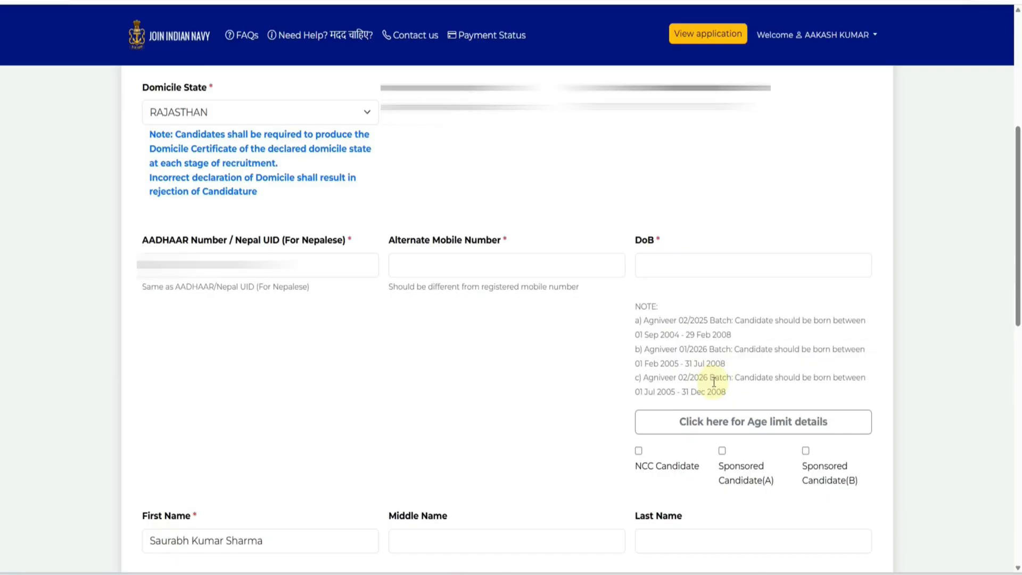
left_click(666, 269)
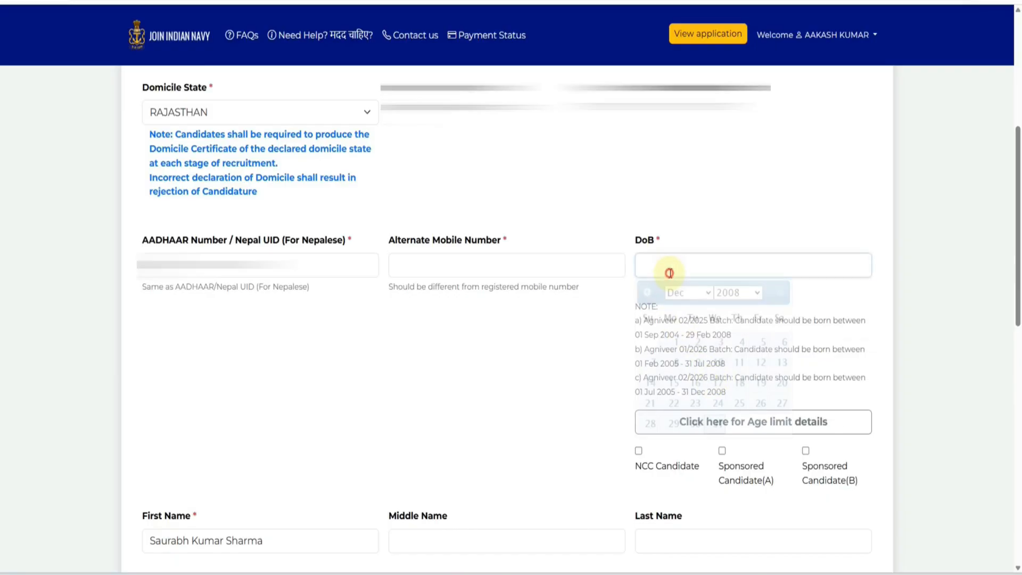
left_click(616, 333)
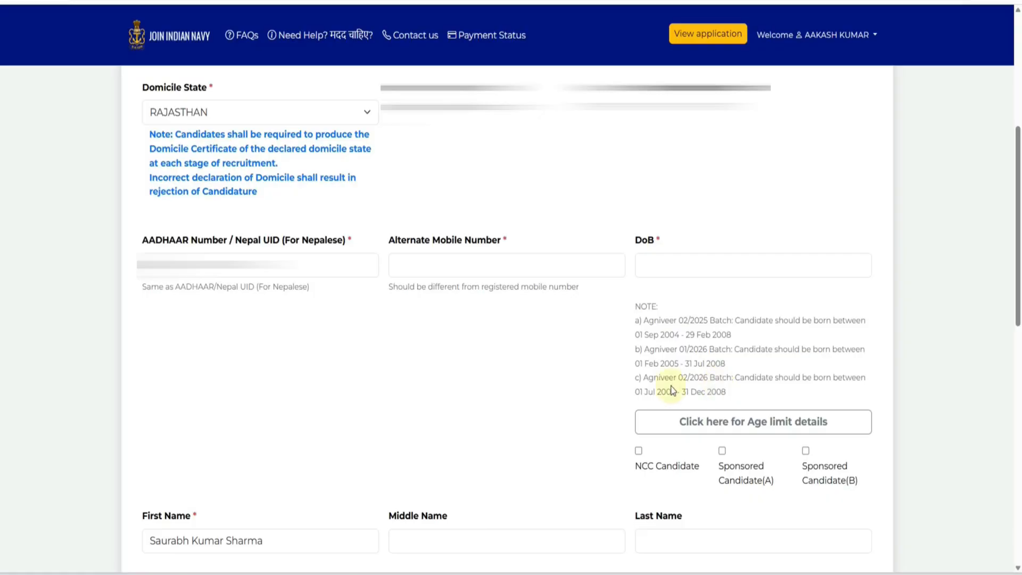
- Trim the First Name field so it holds only the first name
scroll(532, 383, "down", 8)
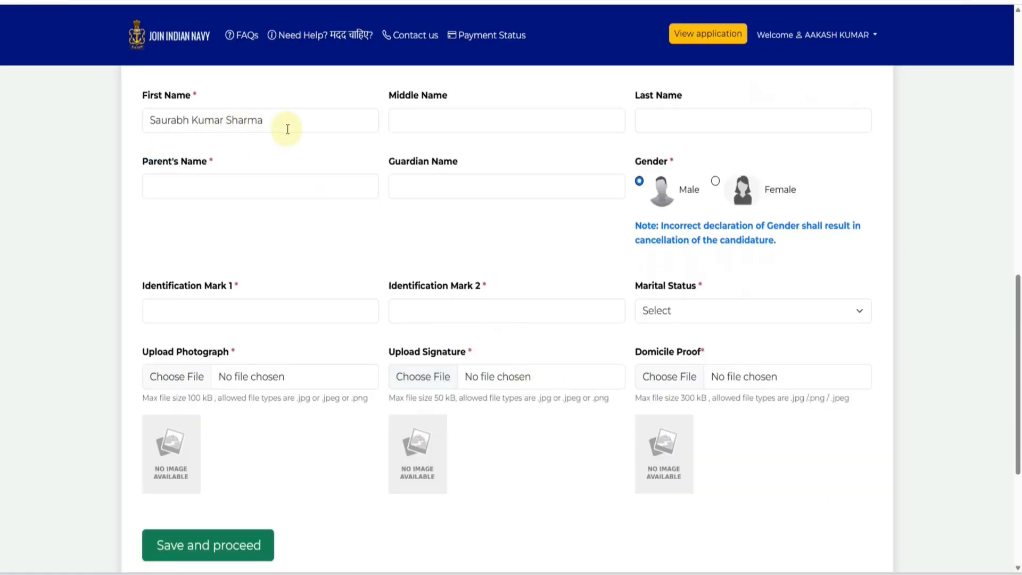
left_click_drag(295, 126, 193, 121)
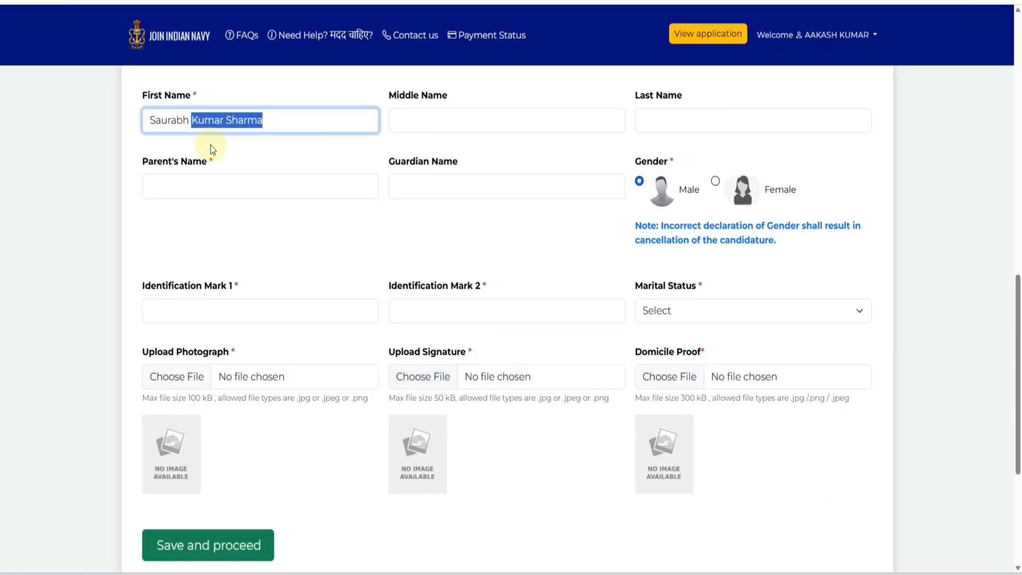
key("BackSpace")
key("BackSpace")
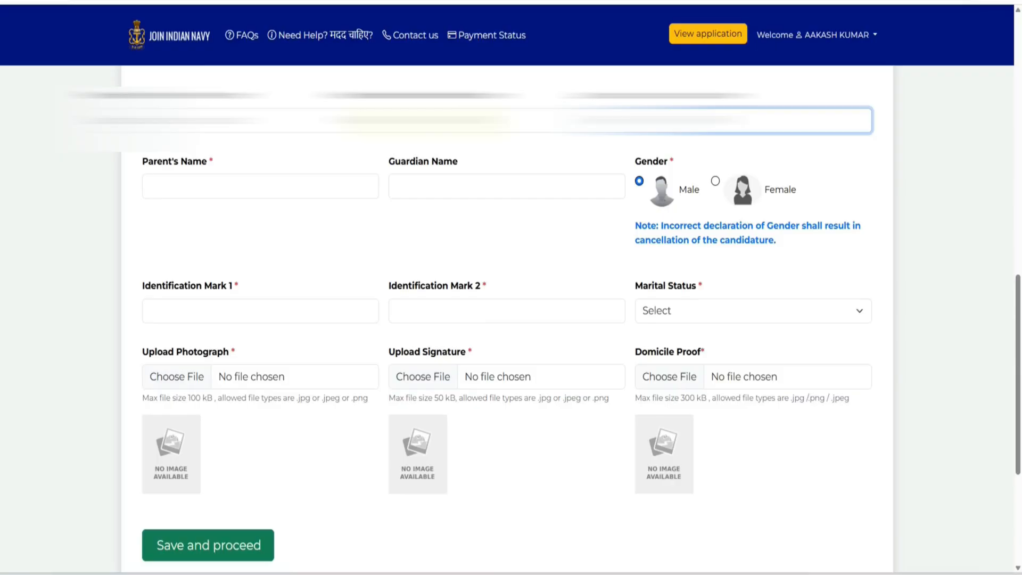
left_click_drag(213, 122, 125, 120)
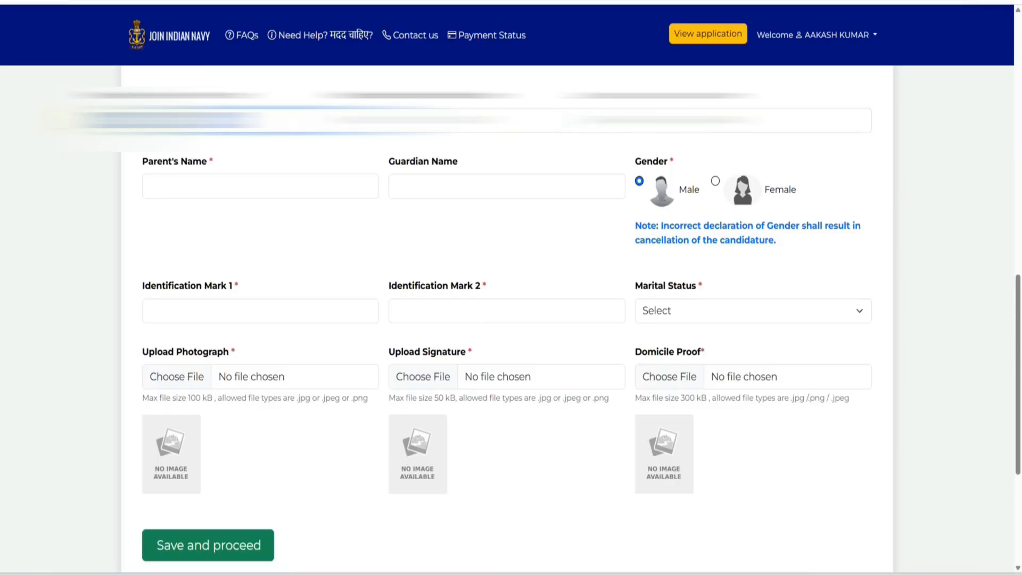
key("BackSpace")
key("ctrl+z")
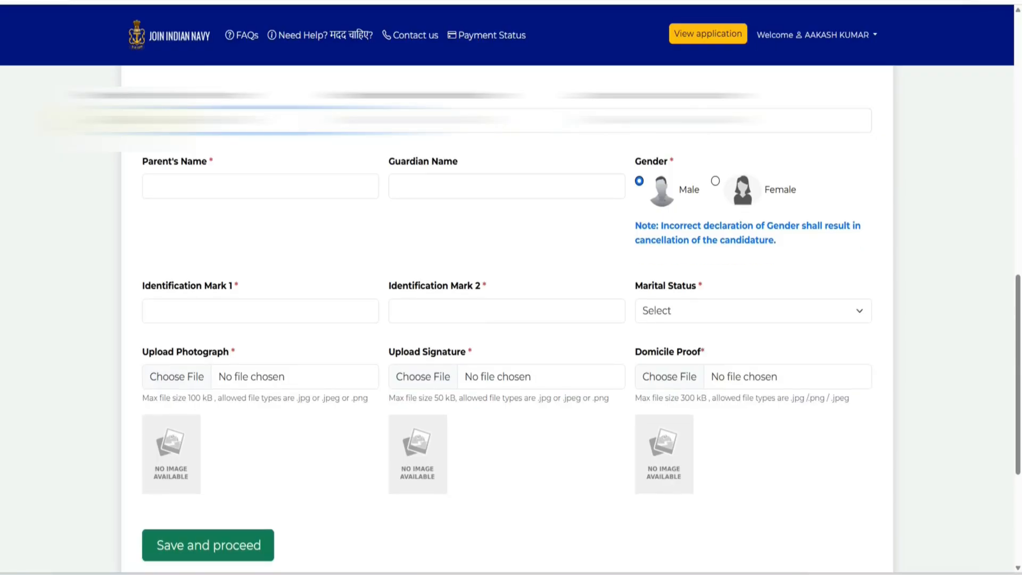
- Fill the parent's name and first identification mark, and set marital status to Unmarried
left_click(193, 185)
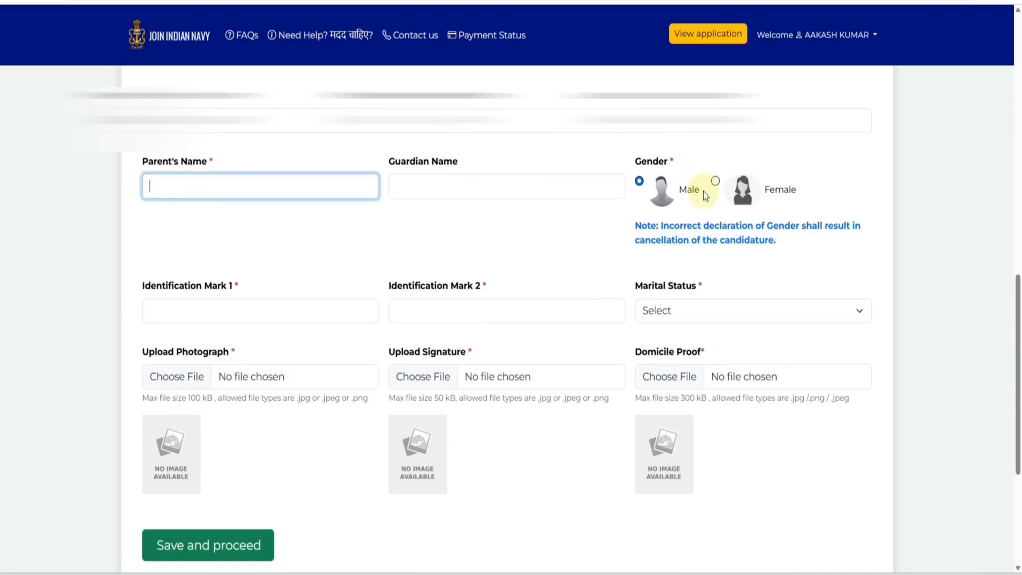
left_click(230, 308)
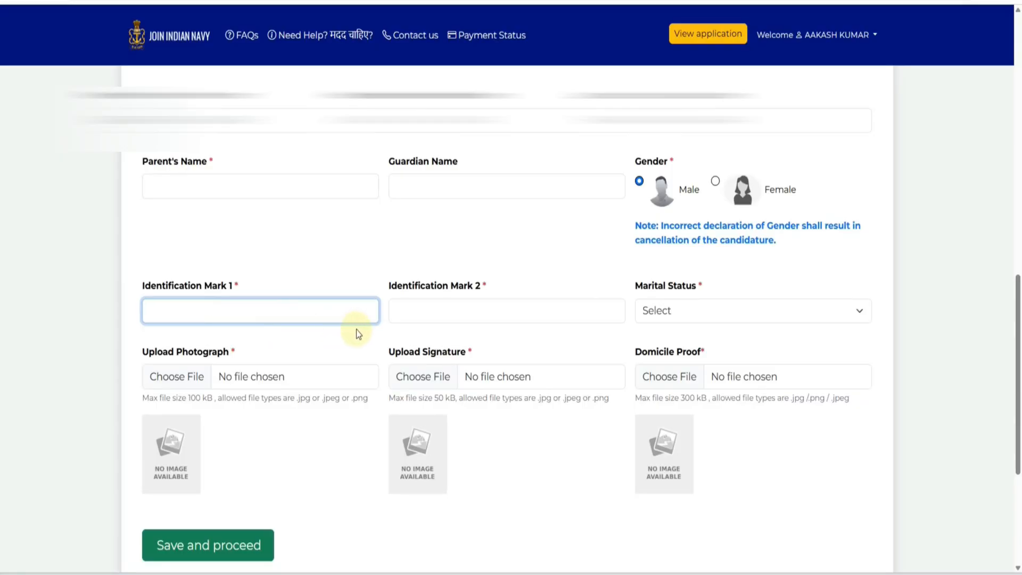
left_click(664, 315)
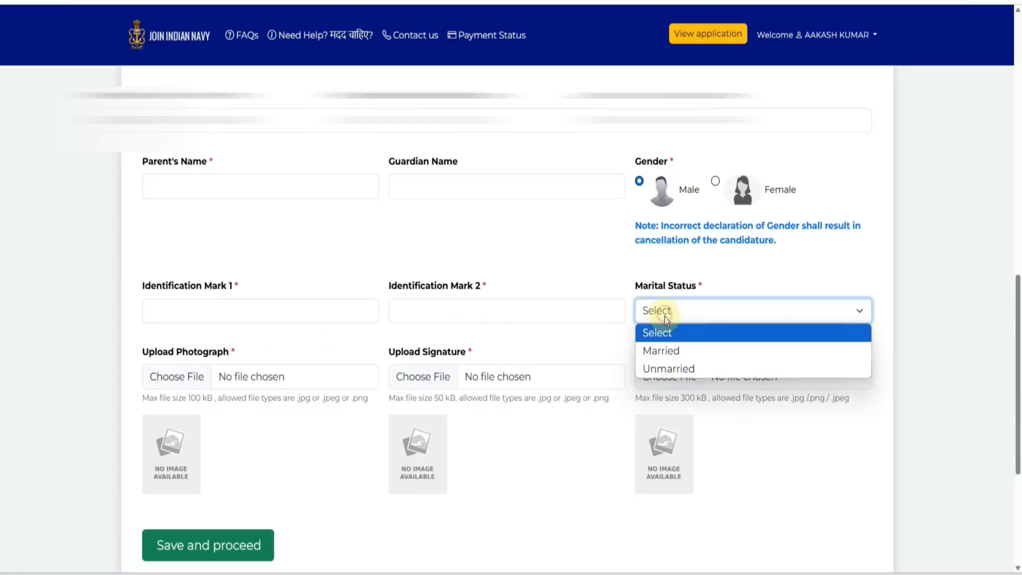
left_click(667, 366)
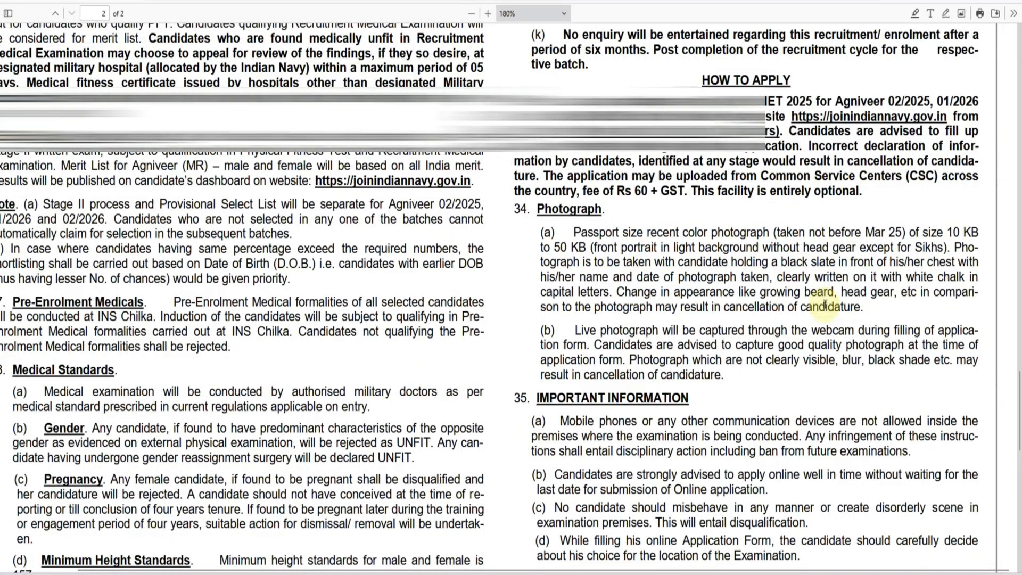
- Zoom the notification PDF to 250% and scroll to section 34 Photograph
left_click(488, 14)
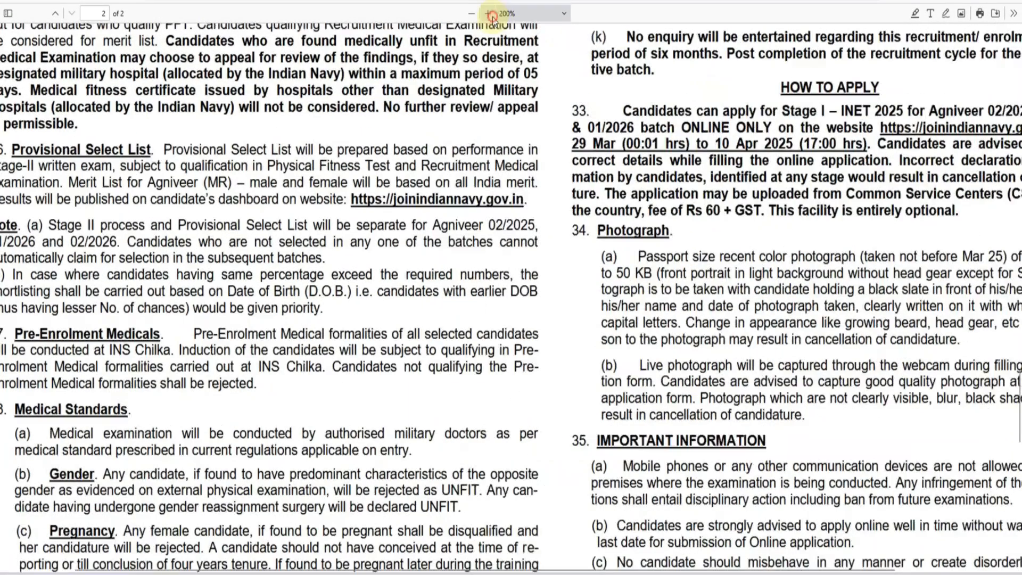
left_click(492, 18)
left_click(493, 17)
left_click_drag(621, 568, 951, 547)
scroll(748, 429, "down", 2)
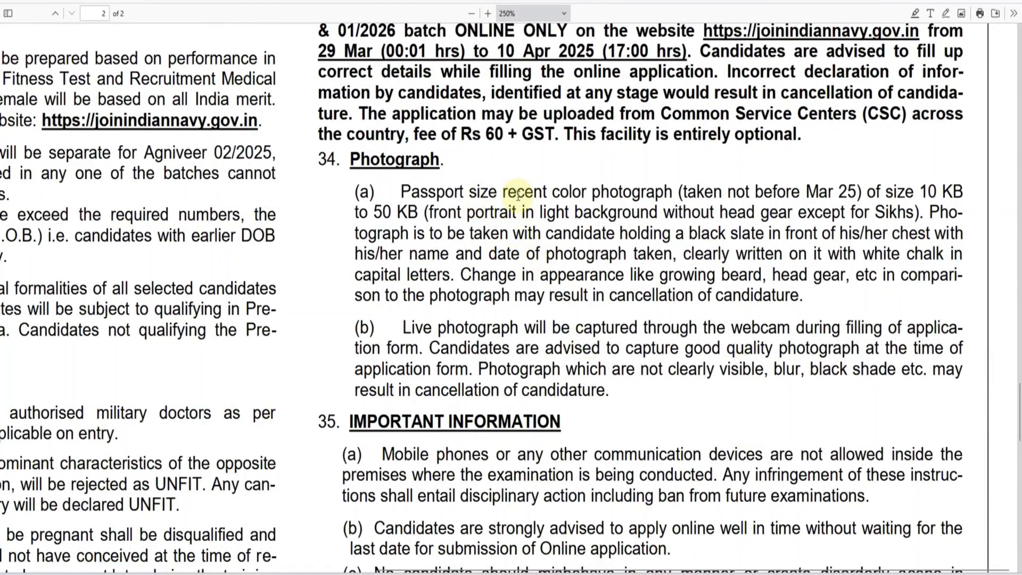
- Highlight the photo rules: recent colour, Mar 25 limit, 50 KB, black slate with name and date
left_click_drag(518, 195, 652, 195)
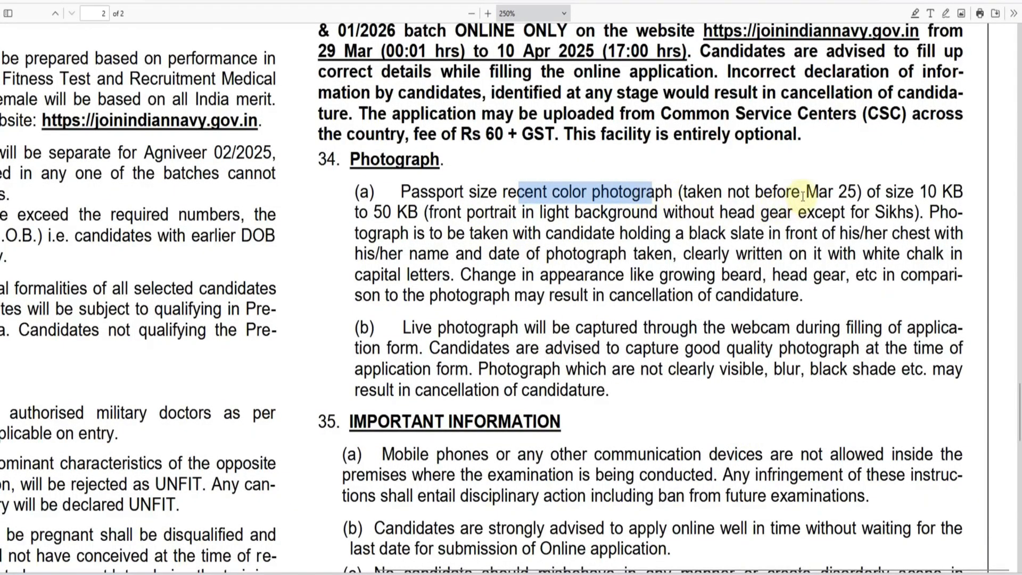
left_click_drag(805, 195, 848, 195)
left_click_drag(383, 214, 392, 214)
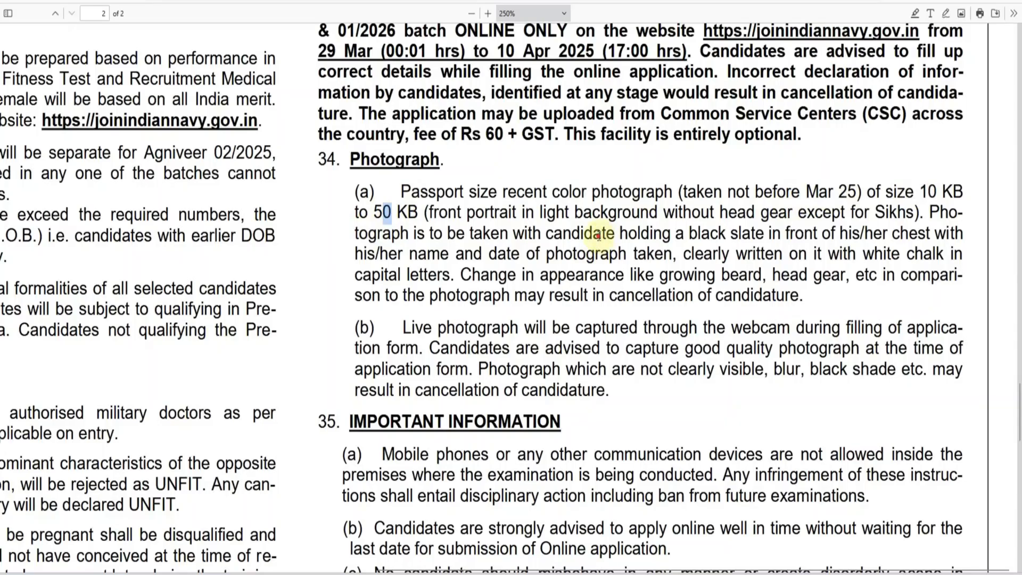
left_click_drag(600, 237, 637, 236)
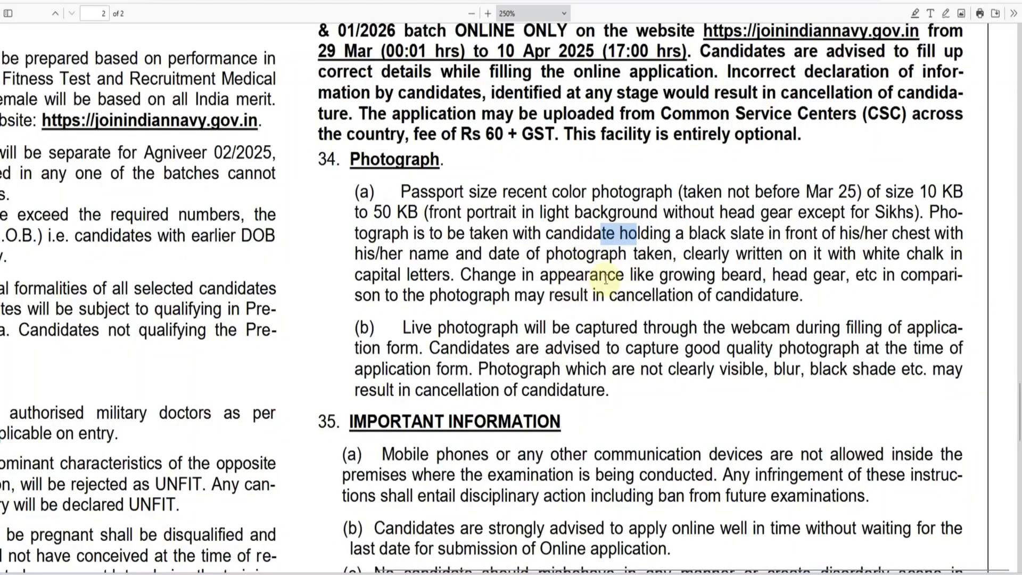
left_click_drag(692, 235, 801, 234)
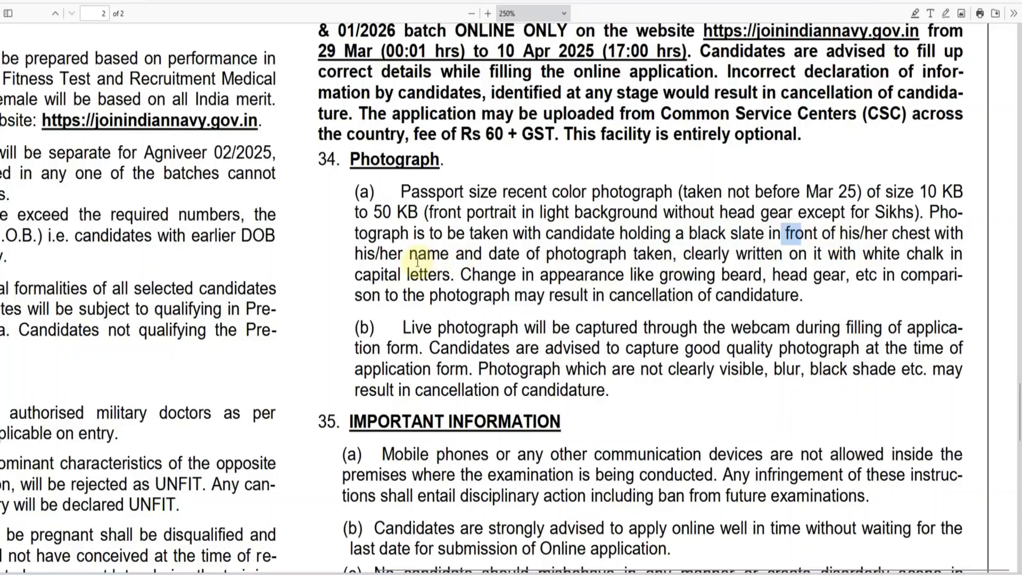
left_click_drag(391, 257, 429, 256)
left_click_drag(505, 255, 608, 255)
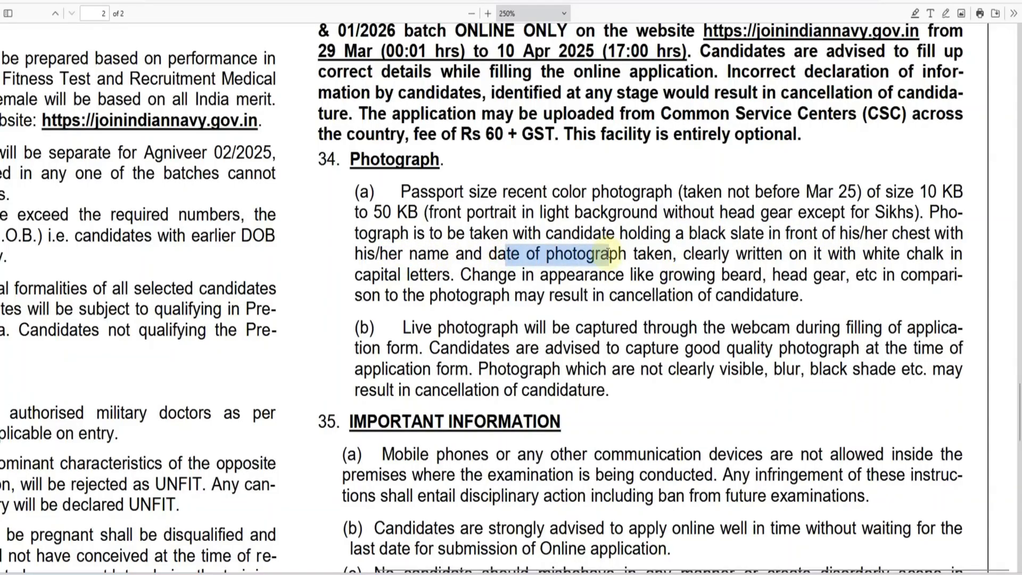
left_click(613, 255)
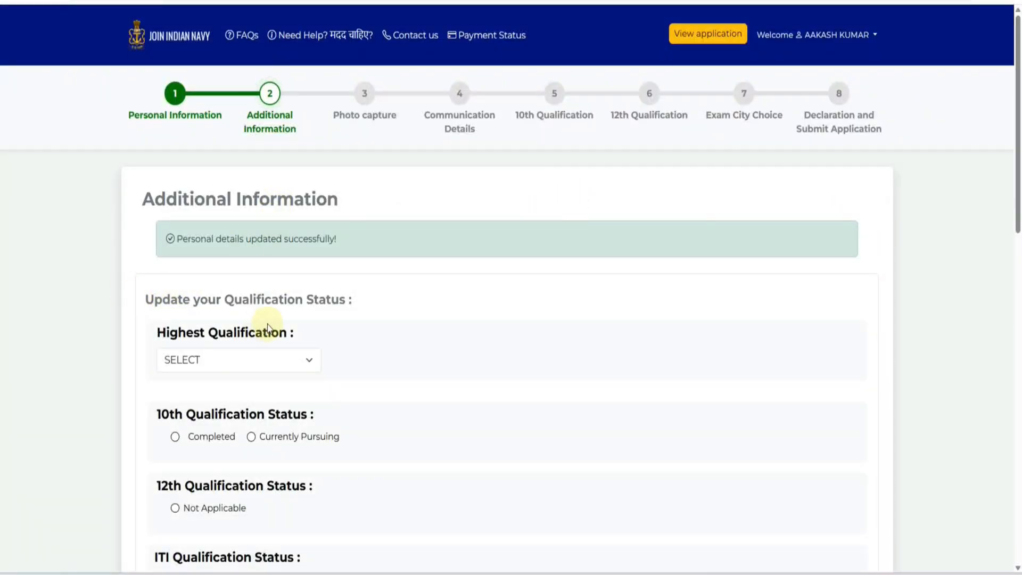
- Choose Senior Secondary as the highest qualification after briefly picking Matric
scroll(282, 319, "down", 2)
left_click(206, 241)
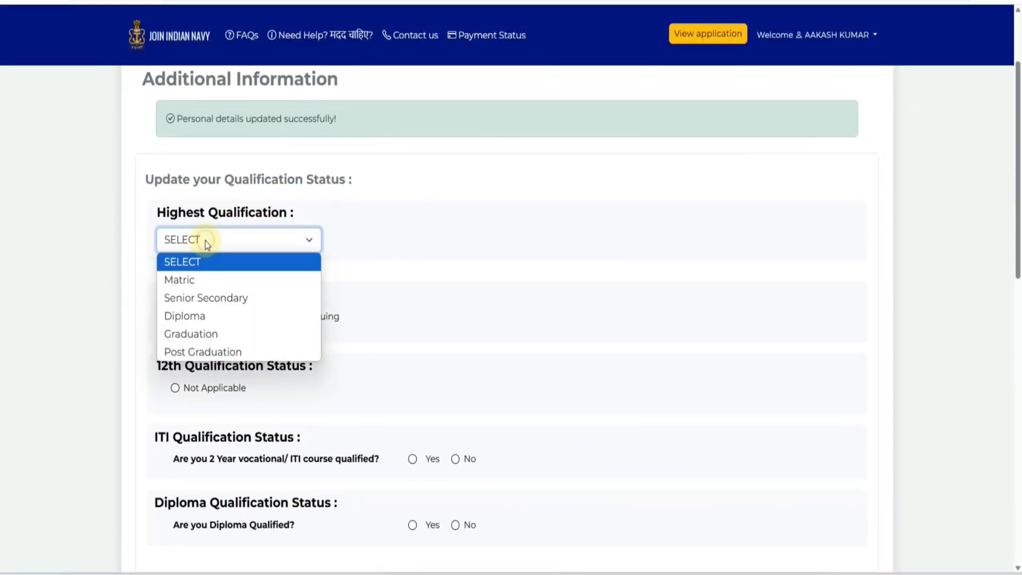
left_click(199, 280)
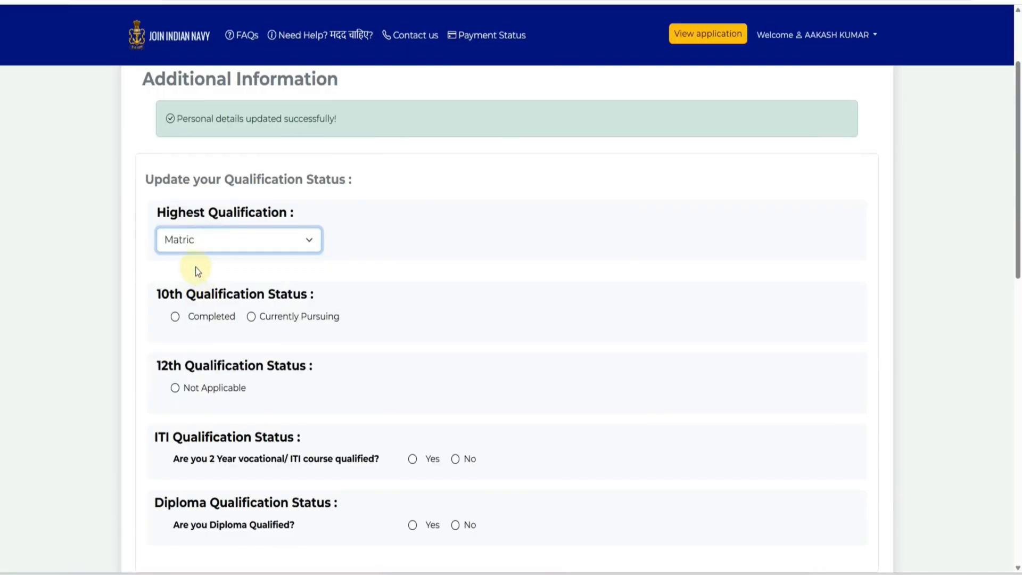
left_click(170, 245)
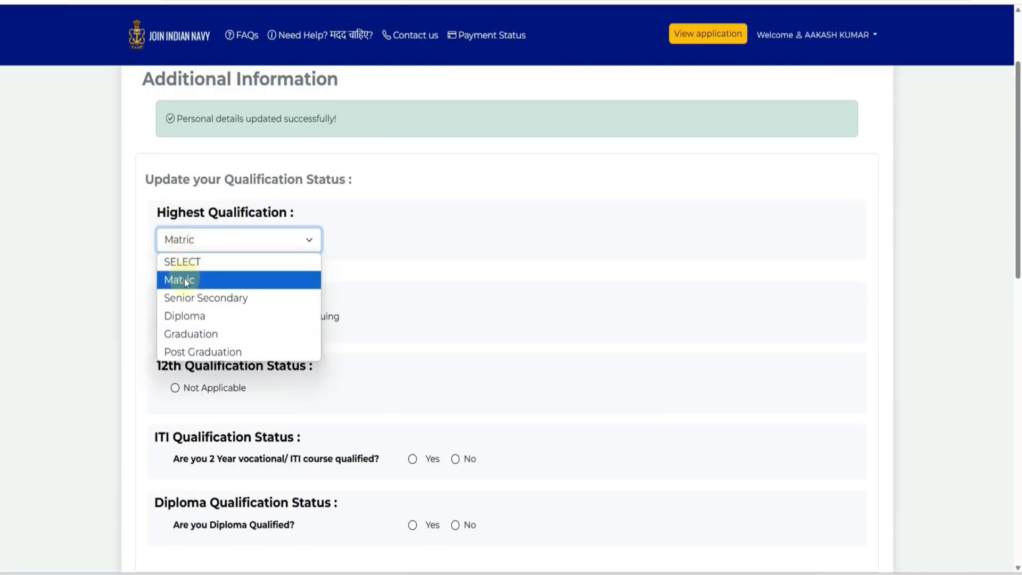
left_click(189, 300)
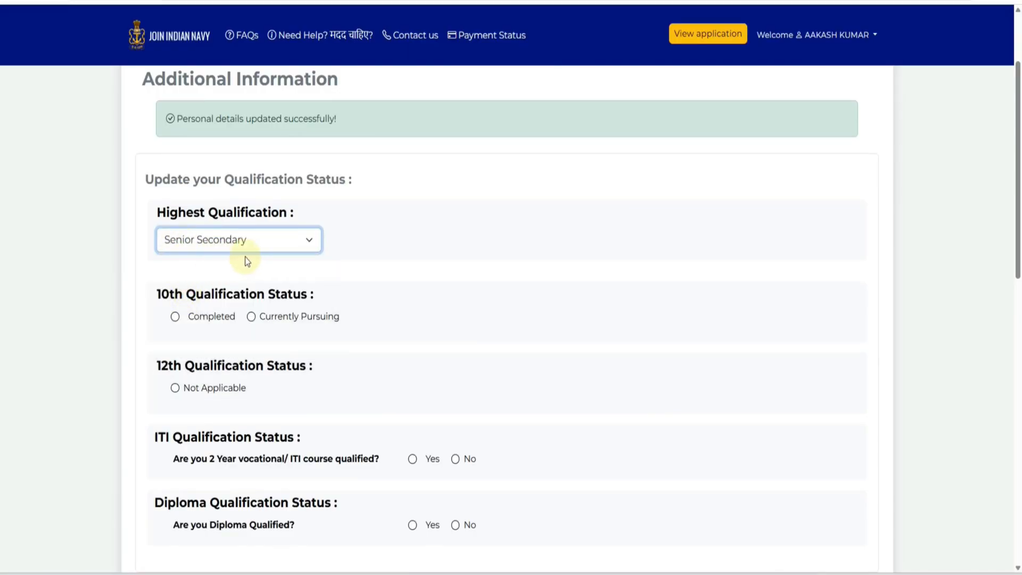
- Mark 10th status as Completed and try the 12th status options
scroll(245, 257, "down", 1)
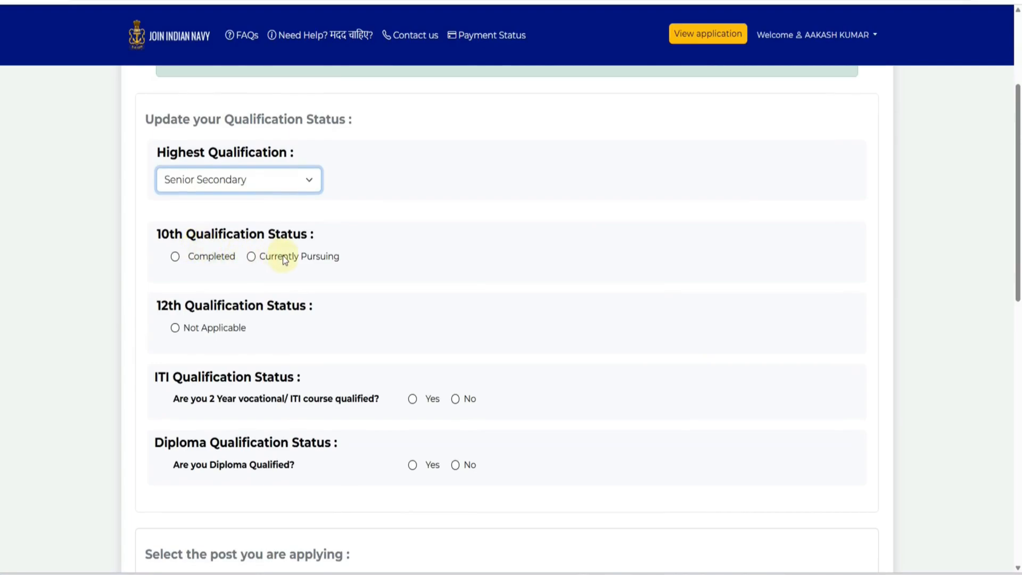
left_click(252, 258)
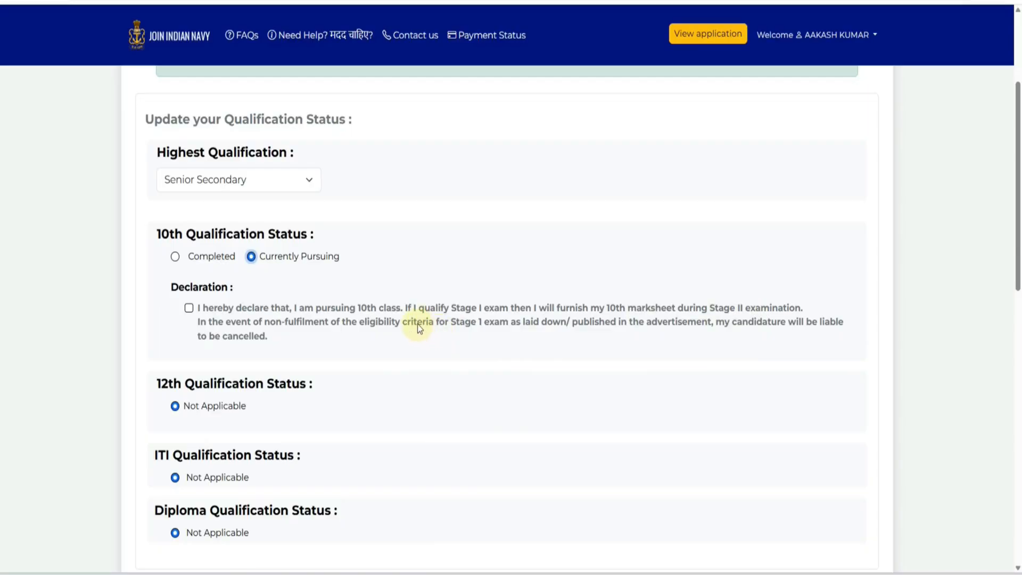
left_click(175, 257)
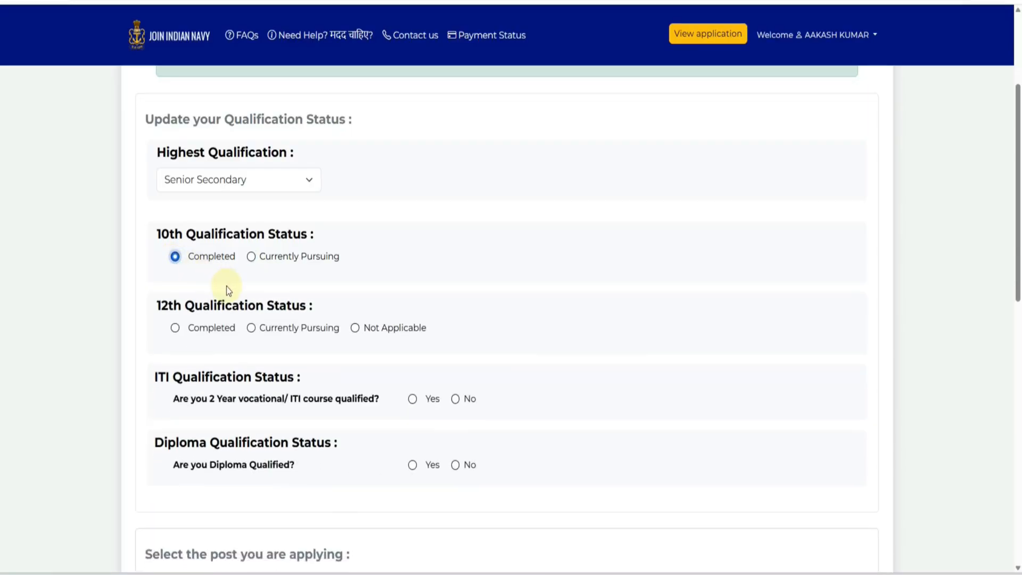
scroll(241, 294, "down", 1)
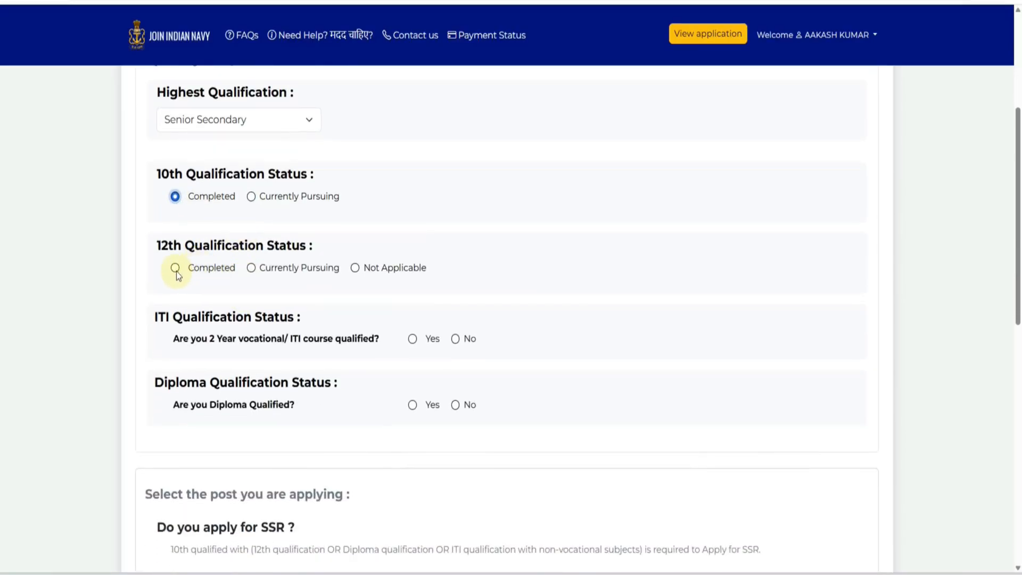
left_click(177, 270)
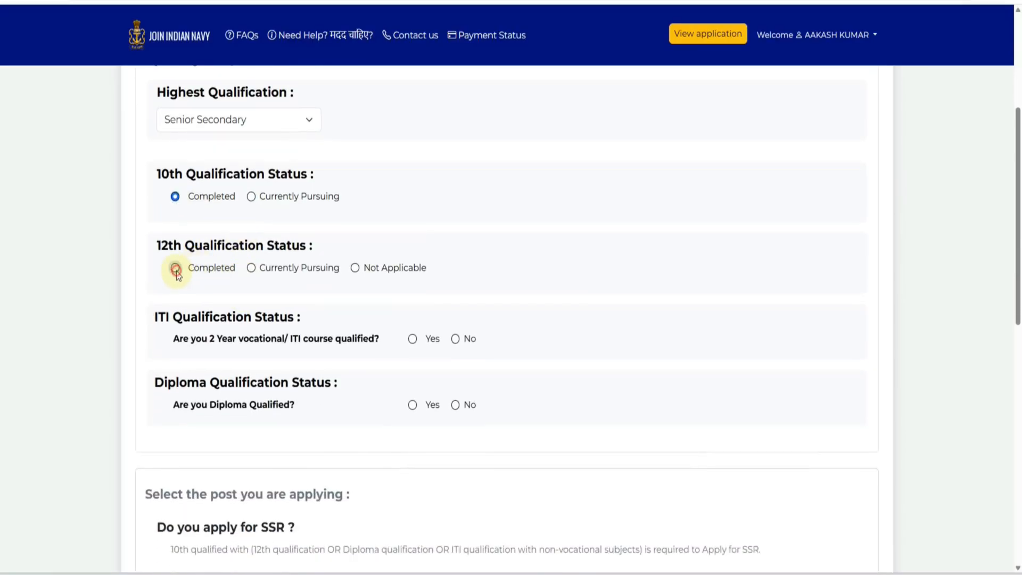
left_click(252, 269)
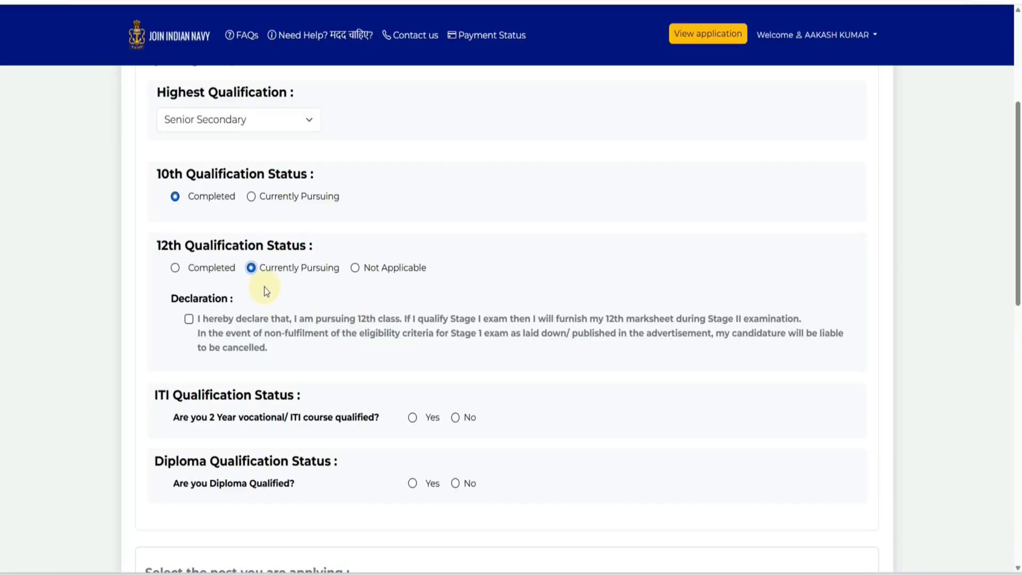
left_click(176, 269)
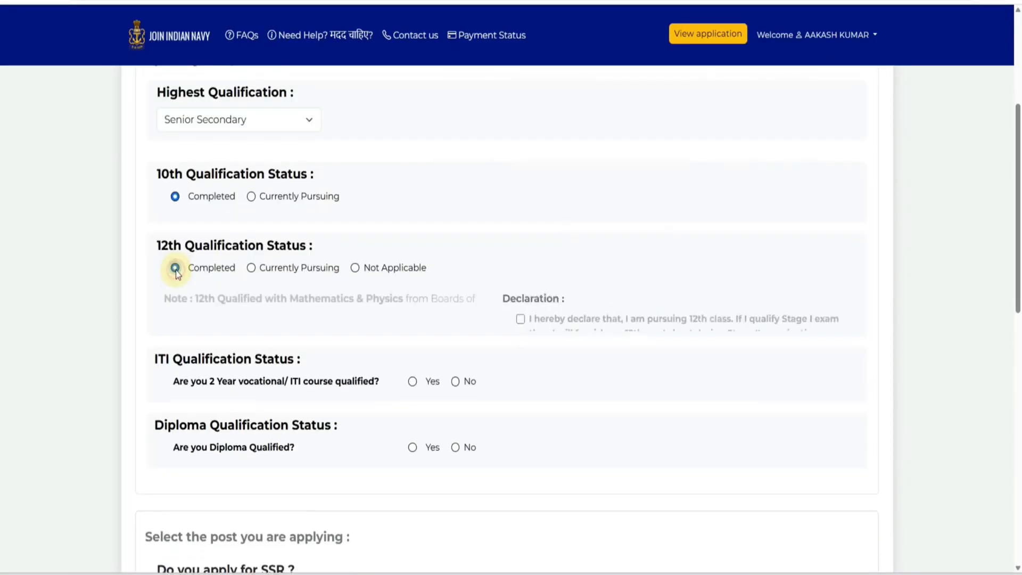
- Mark 12th as Not Applicable and restore Senior Secondary as highest qualification
left_click(222, 120)
left_click(208, 162)
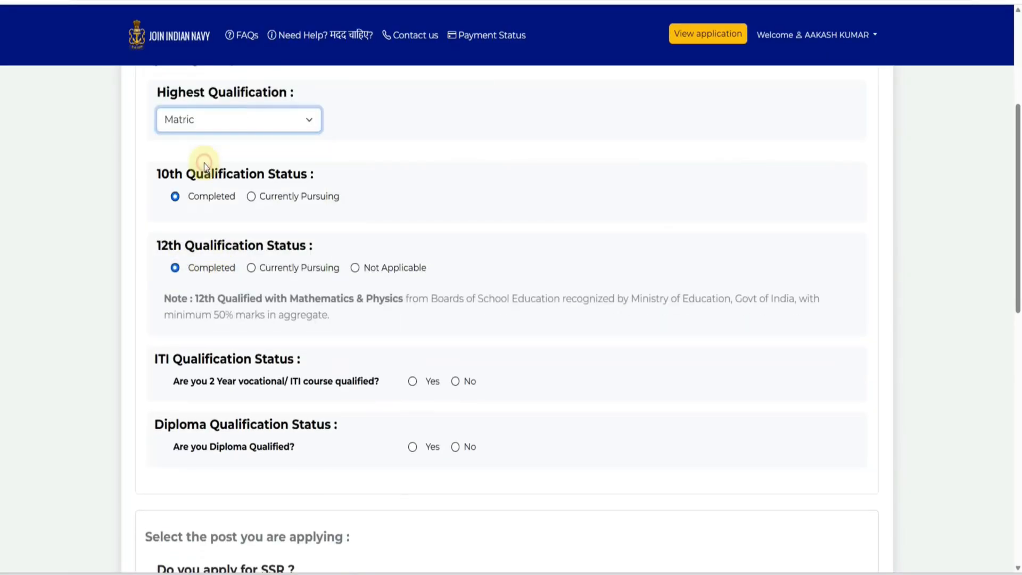
left_click(354, 269)
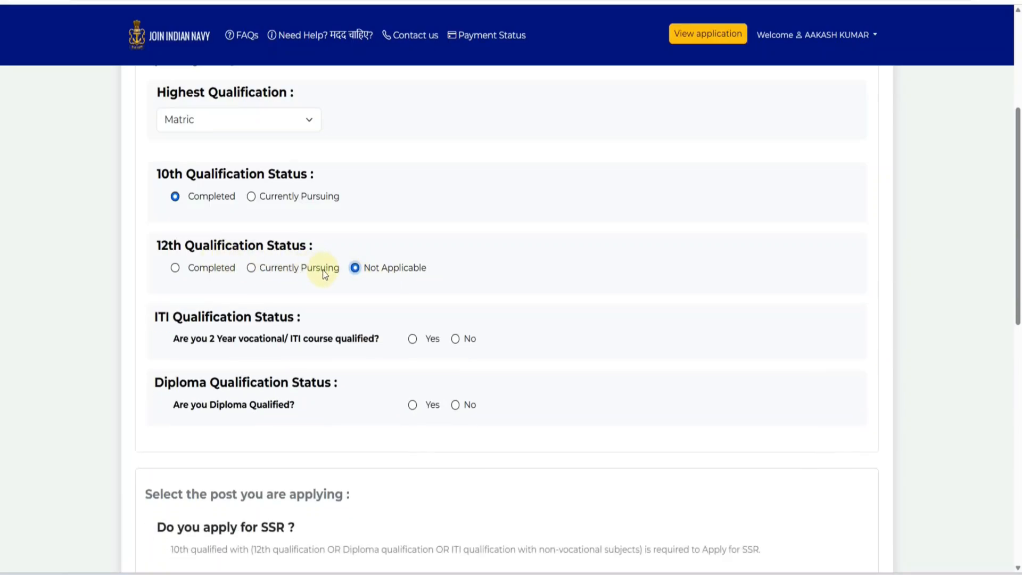
left_click(213, 129)
left_click(201, 176)
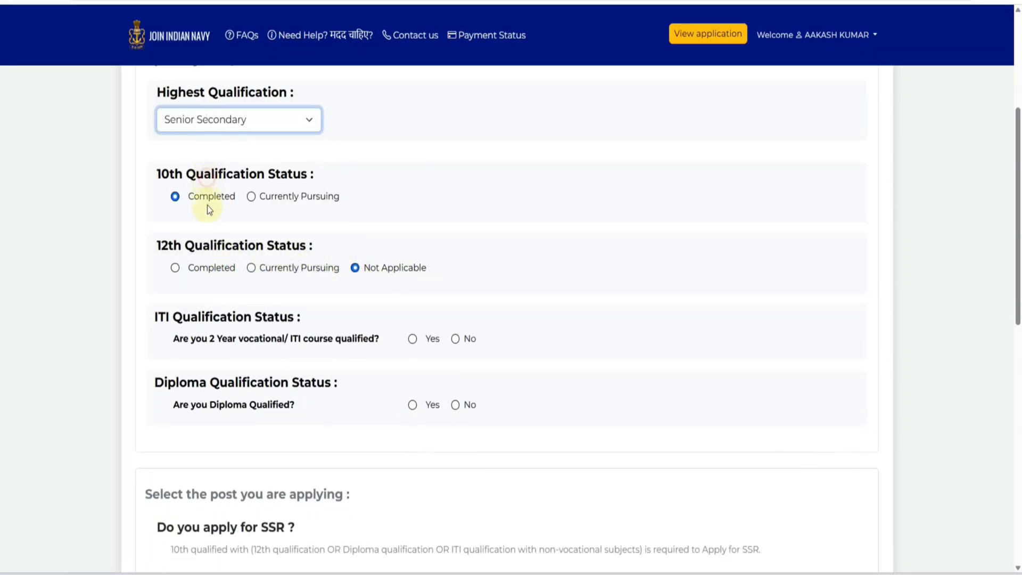
scroll(333, 288, "down", 1)
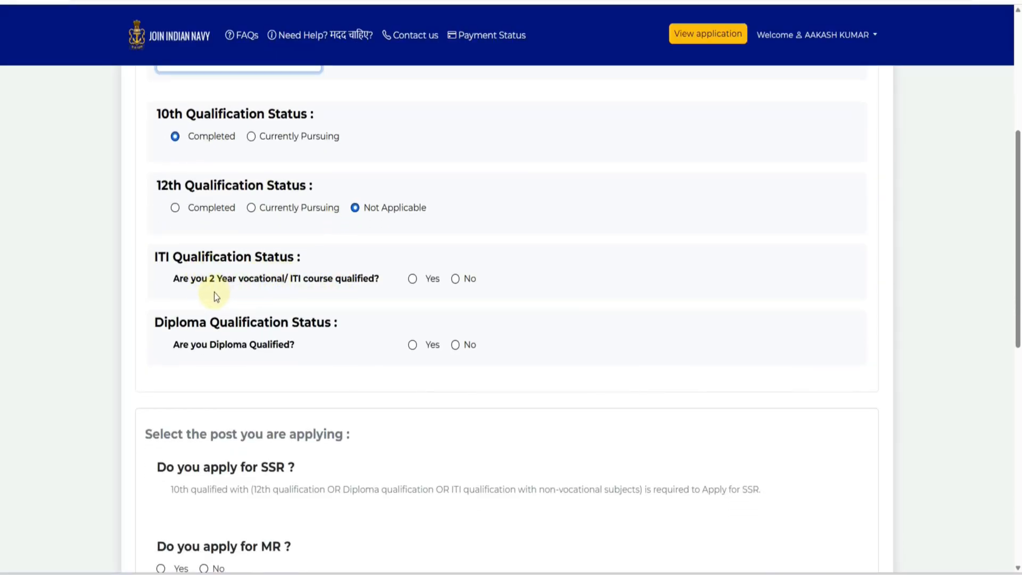
- Answer No to both the Physics/Maths and the ITI course questions
left_click(414, 280)
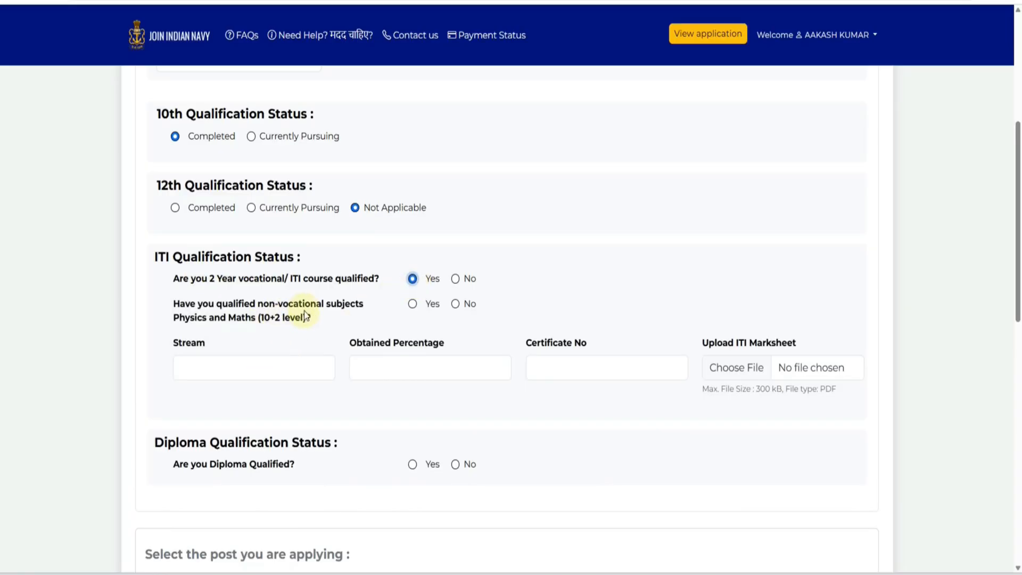
left_click(412, 304)
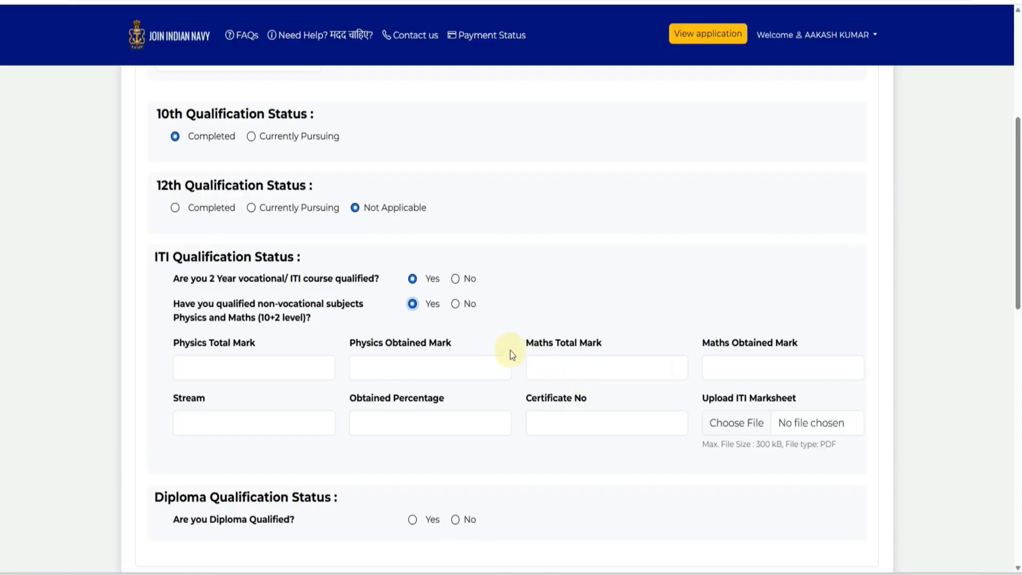
left_click(455, 304)
left_click(243, 374)
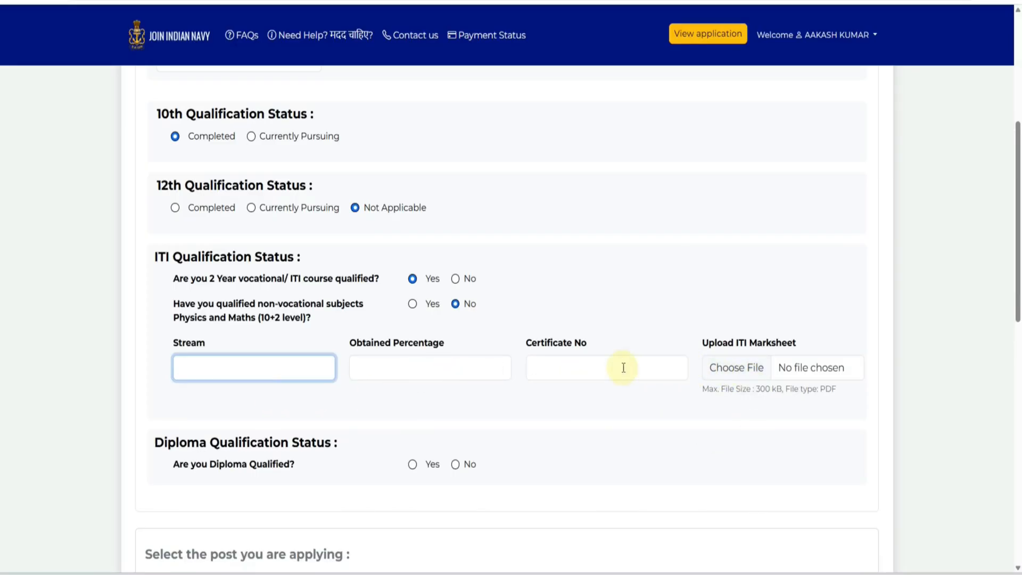
left_click(455, 278)
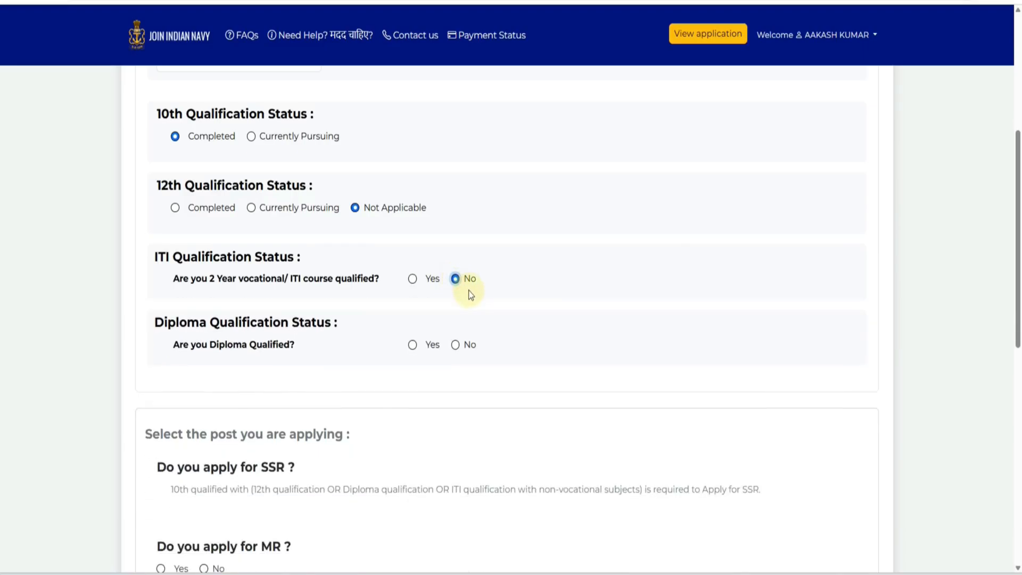
scroll(456, 306, "down", 1)
- Try Diploma Yes with Mechanical Engineering stream, then set Diploma qualified back to No
left_click(413, 287)
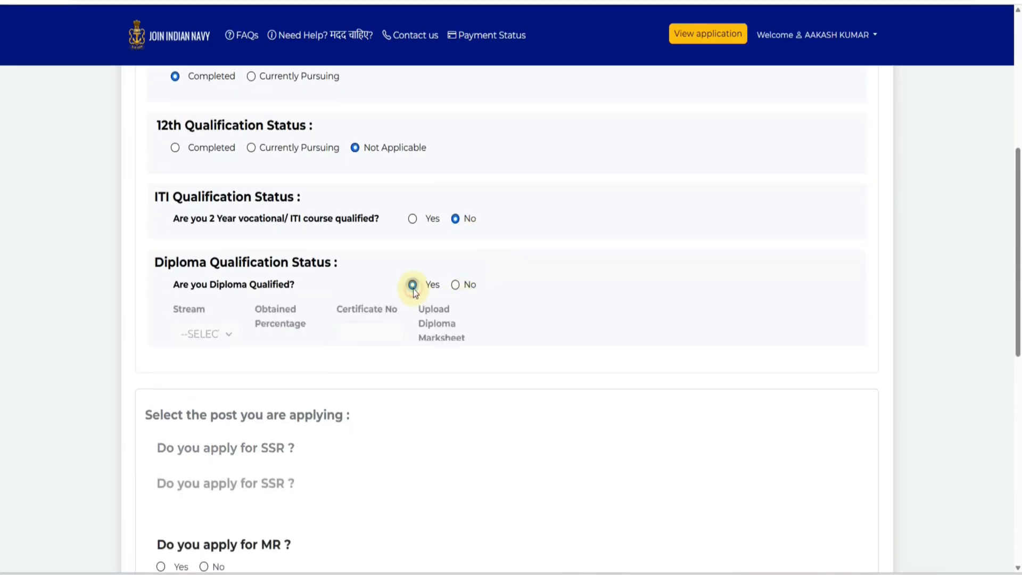
left_click(304, 335)
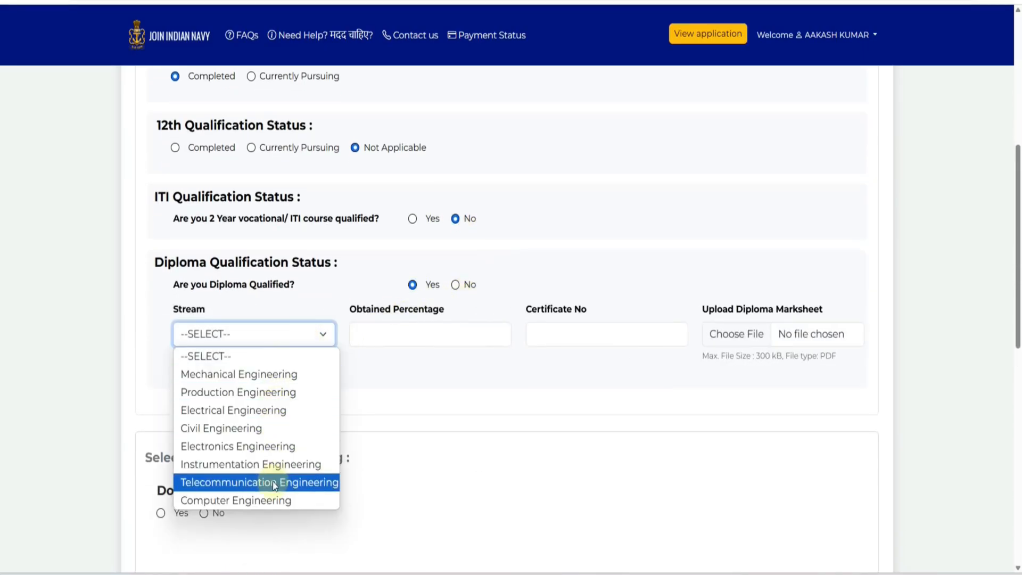
left_click(255, 374)
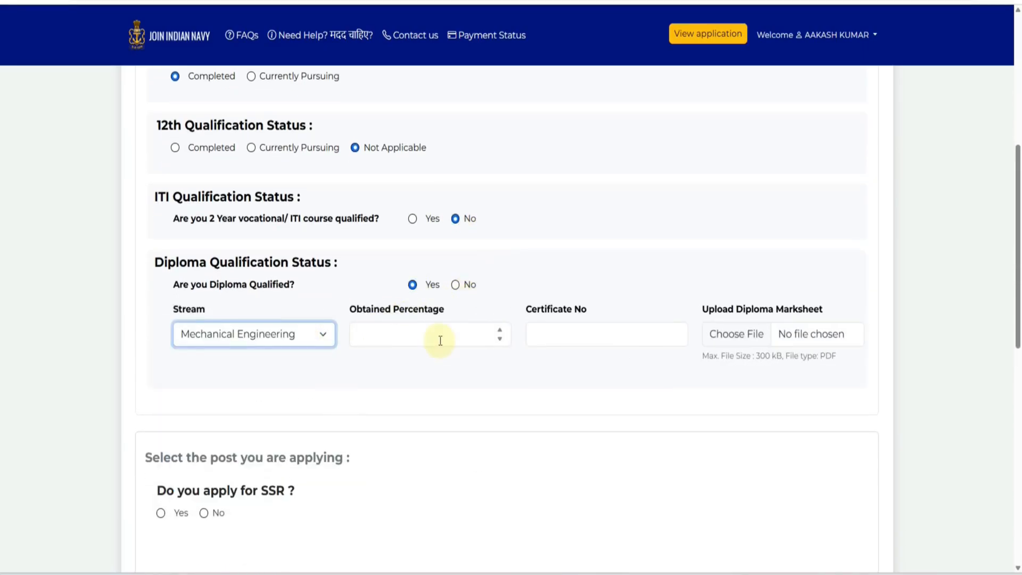
left_click(561, 342)
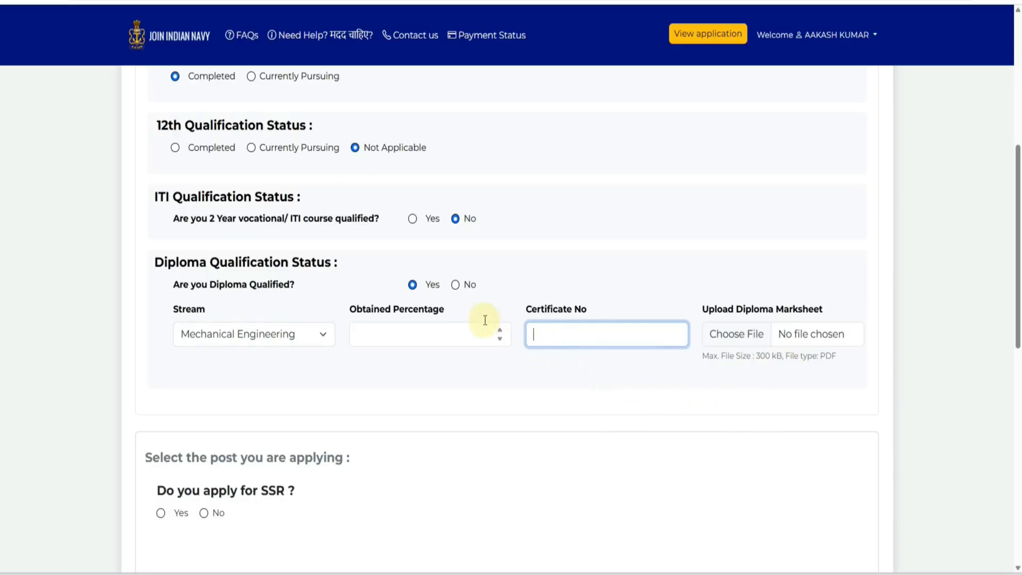
left_click(455, 286)
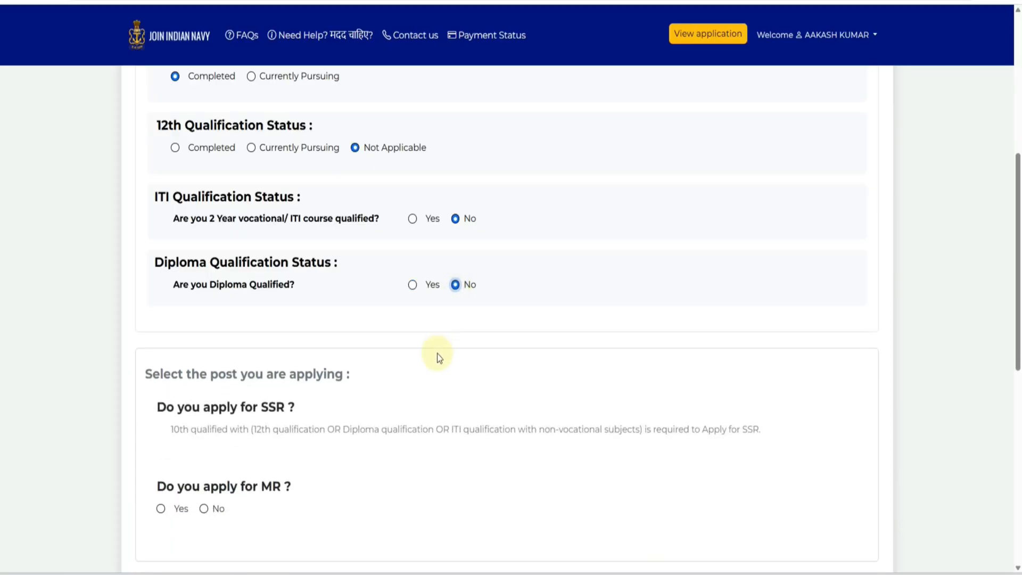
scroll(437, 353, "down", 3)
- Answer Yes to applying for the MR post and mark the 12th qualification as Completed
scroll(437, 353, "down", 1)
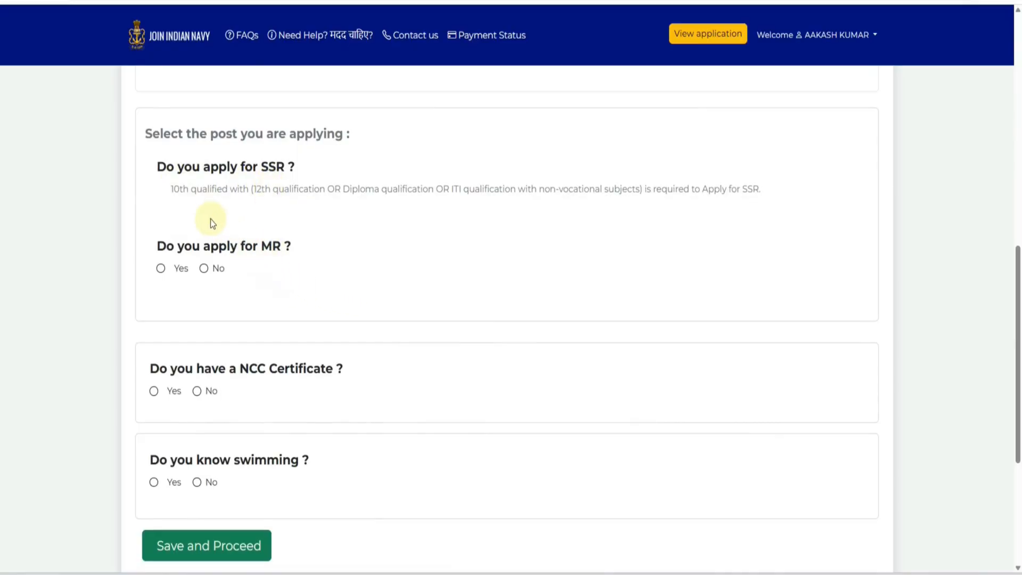
left_click(160, 271)
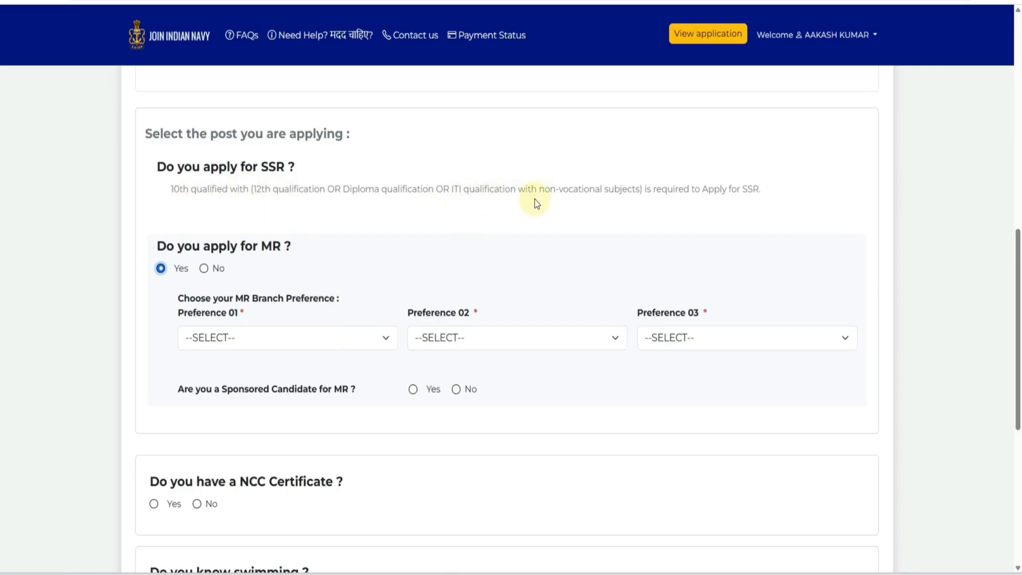
scroll(423, 250, "up", 5)
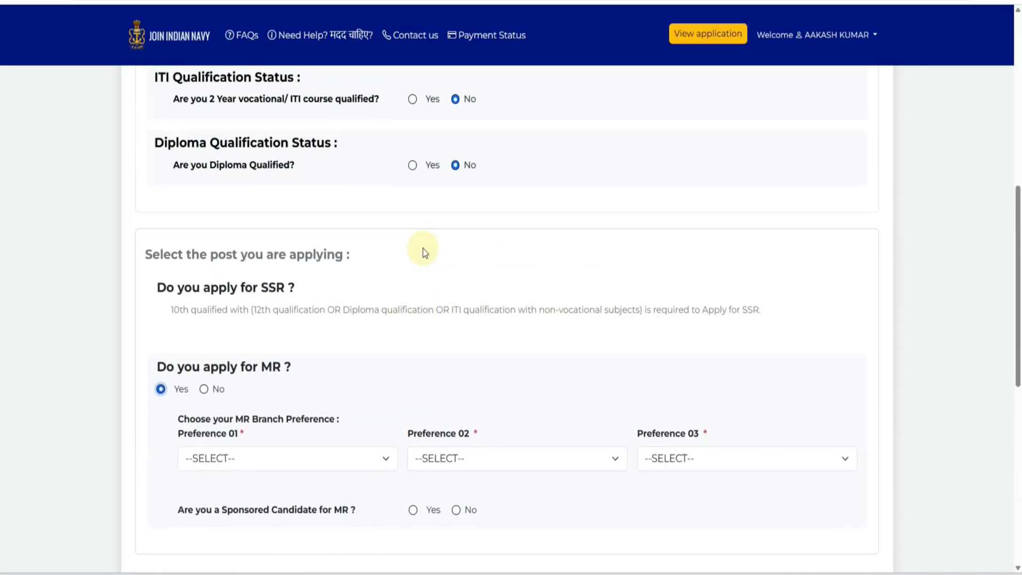
scroll(312, 257, "up", 1)
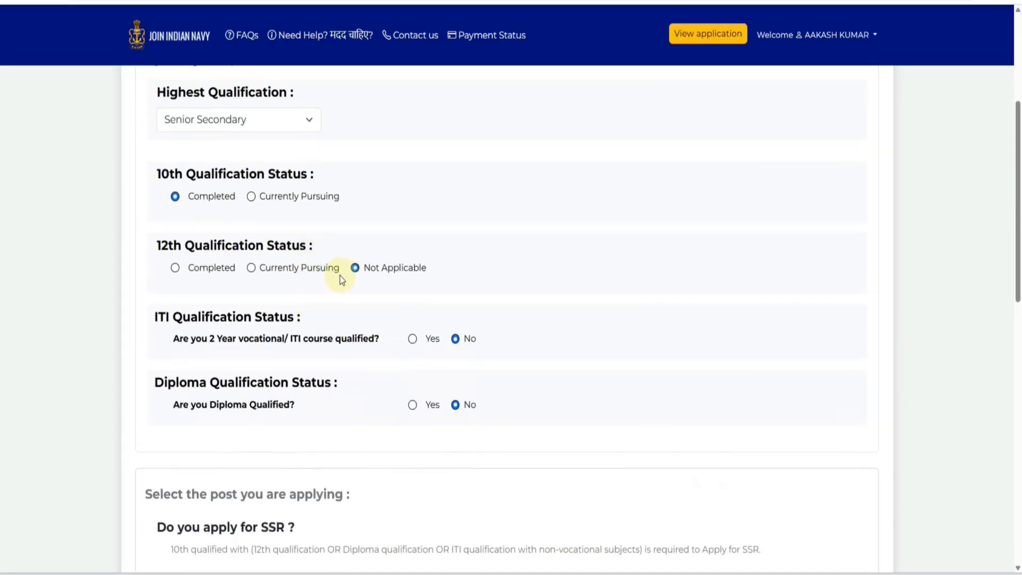
left_click(176, 268)
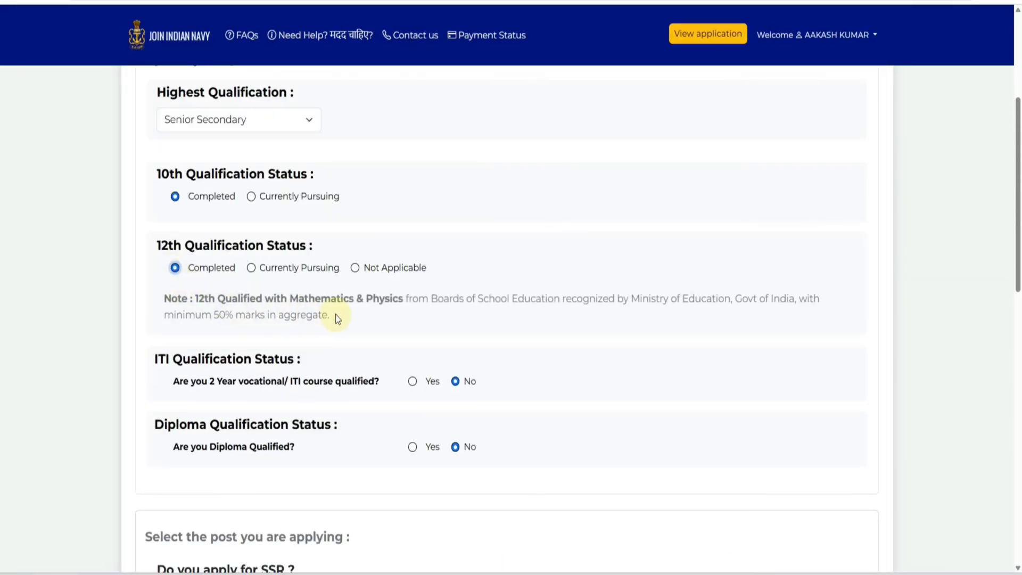
- Keep Senior Secondary as highest qualification and set the 12th status to Completed again
scroll(332, 313, "down", 3)
scroll(332, 313, "down", 2)
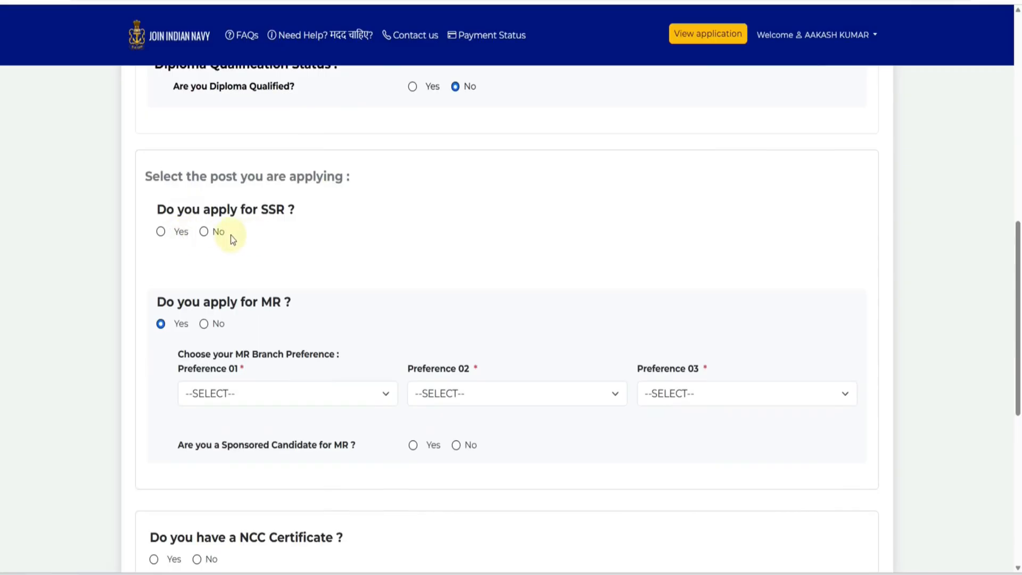
scroll(321, 260, "up", 3)
left_click(355, 148)
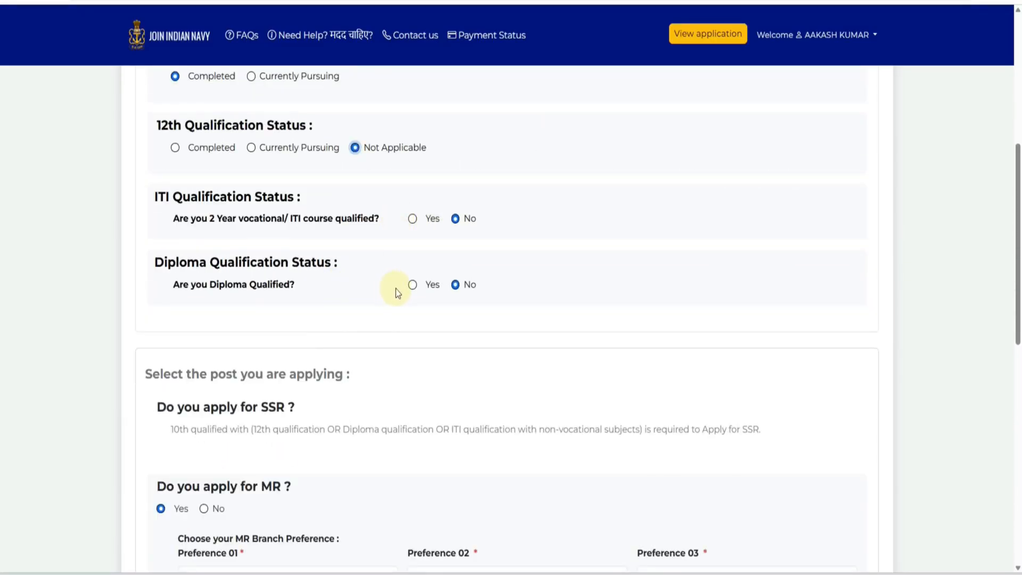
scroll(395, 289, "up", 2)
left_click(203, 124)
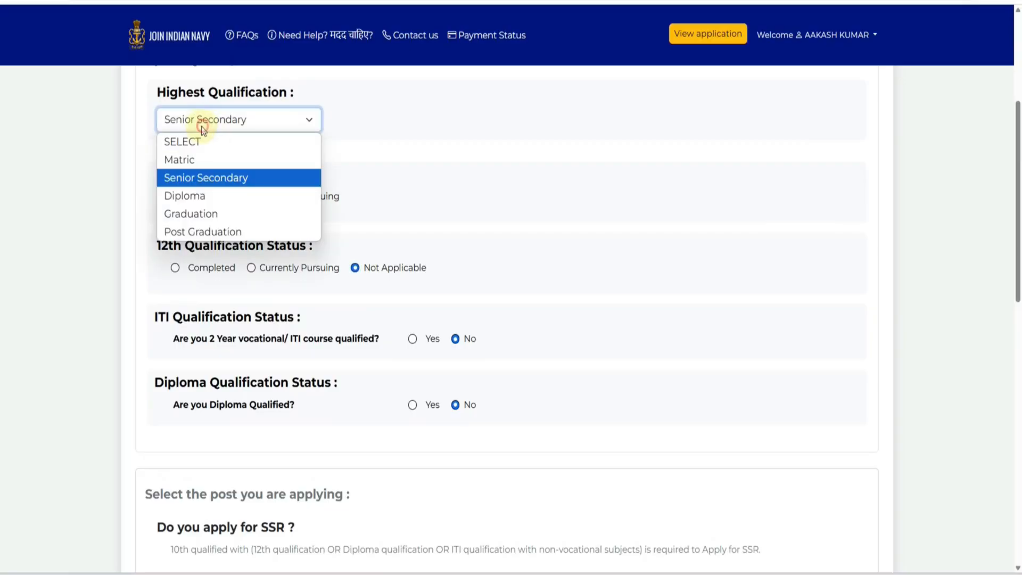
left_click(335, 151)
left_click(176, 270)
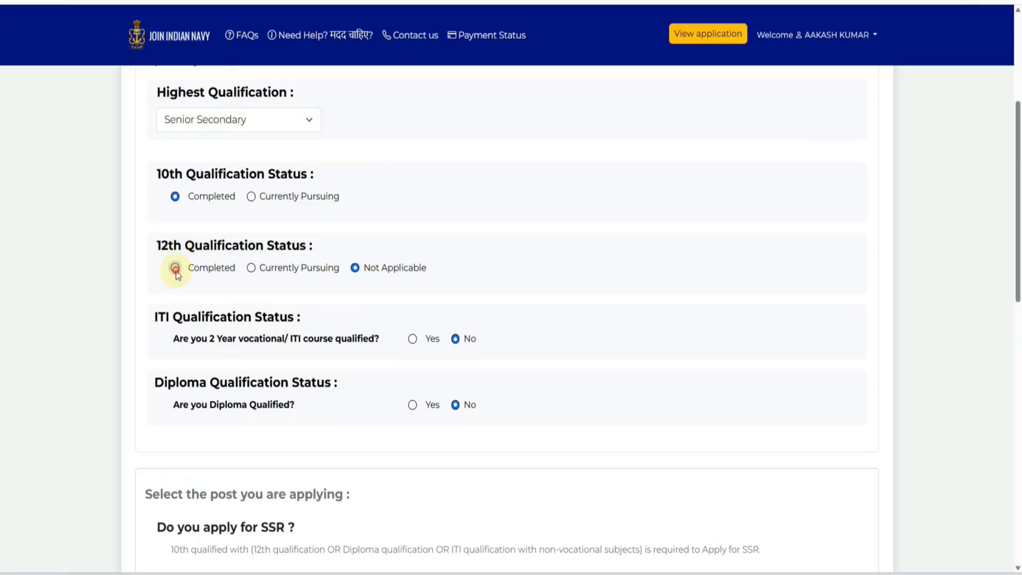
- Answer Yes to applying for the SSR post
scroll(340, 298, "down", 2)
scroll(339, 297, "down", 3)
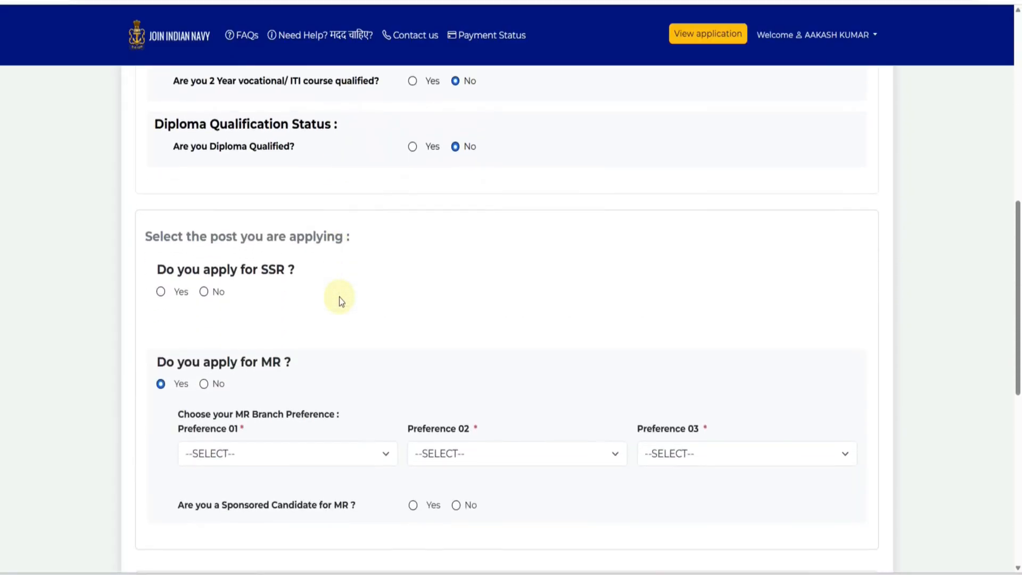
left_click(160, 233)
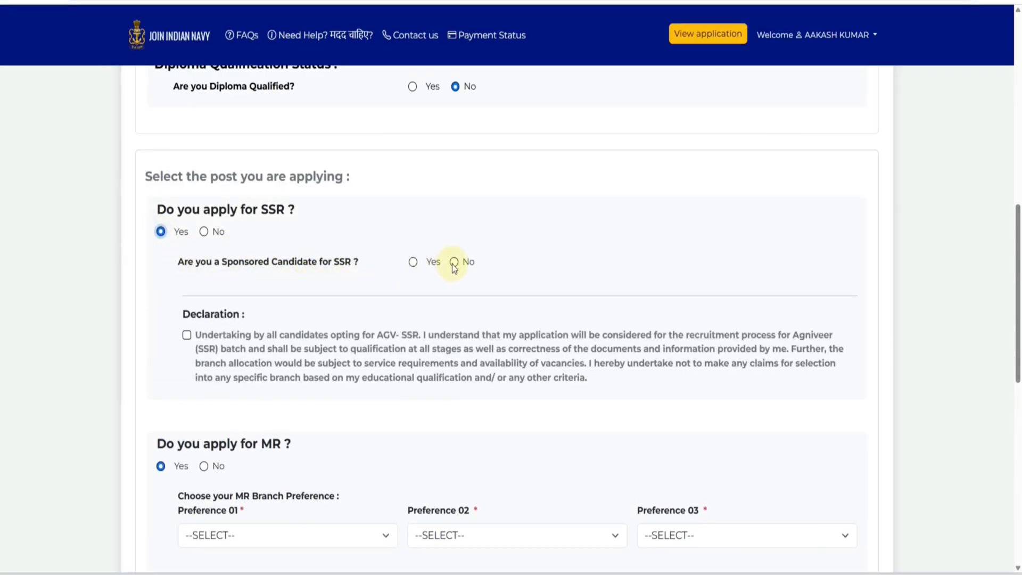
- Answer No to the SSR sponsored-candidate question and tick the AGV-SSR declaration
left_click(414, 263)
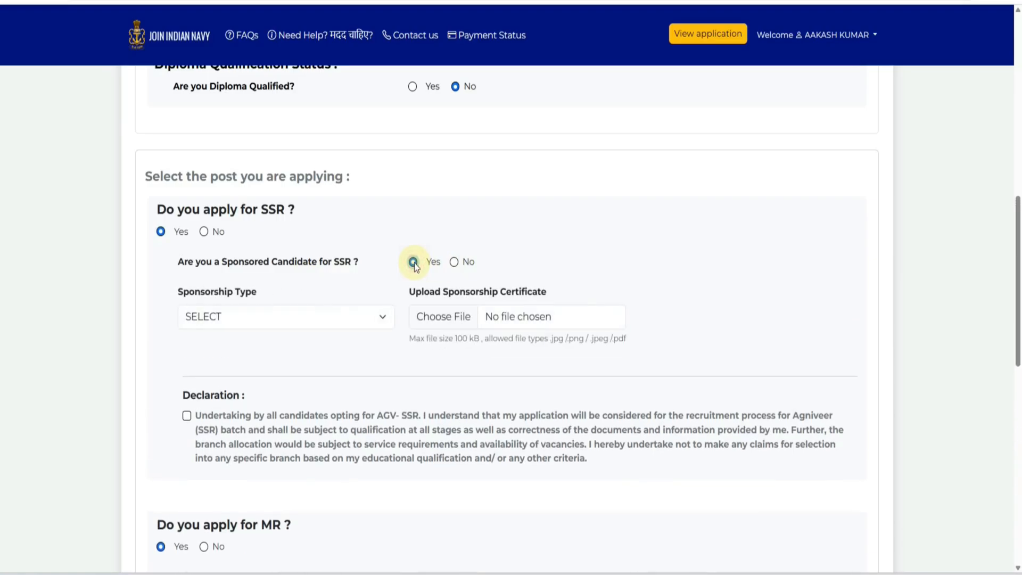
left_click(301, 316)
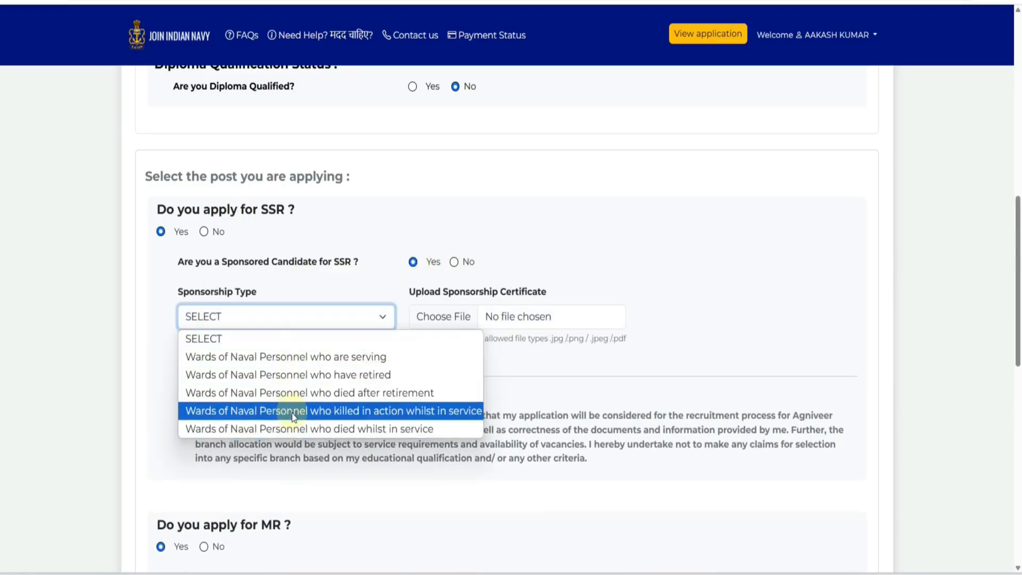
left_click(454, 262)
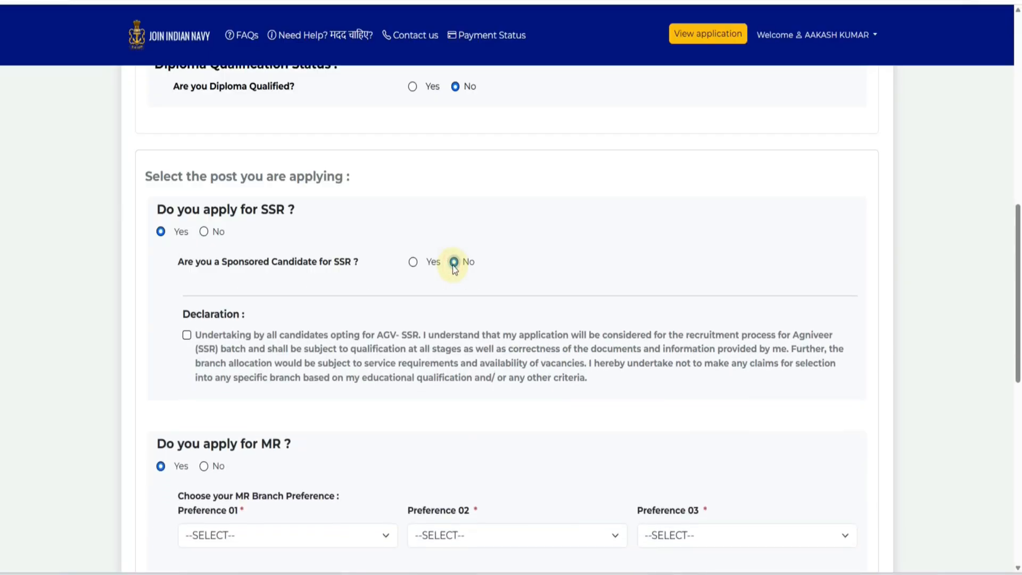
left_click(187, 336)
scroll(499, 187, "down", 5)
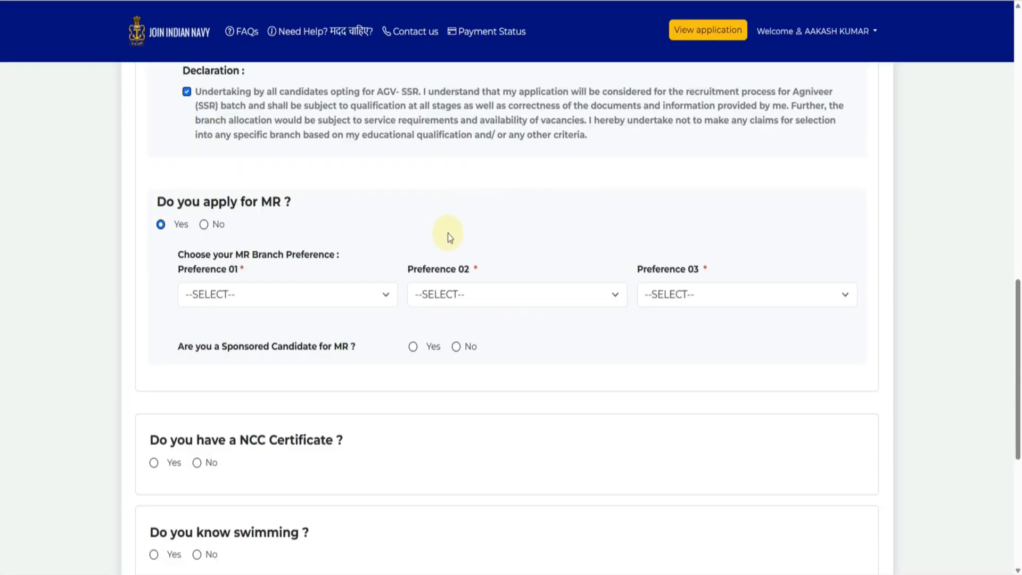
- Set MR preferences to Steward, Hygienist and No Preference, and answer No to MR sponsorship
left_click(255, 294)
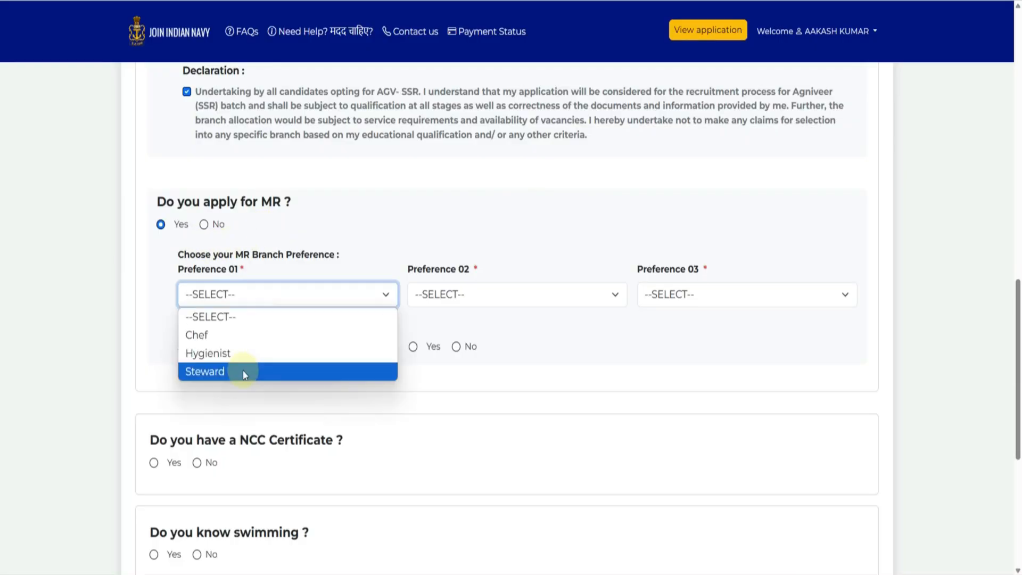
left_click(233, 371)
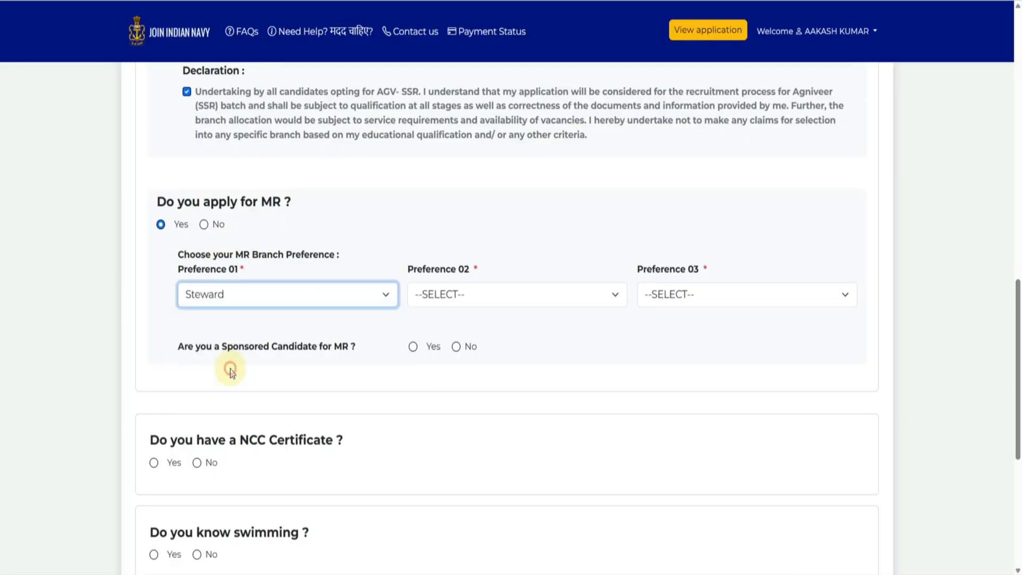
left_click(413, 294)
left_click(437, 356)
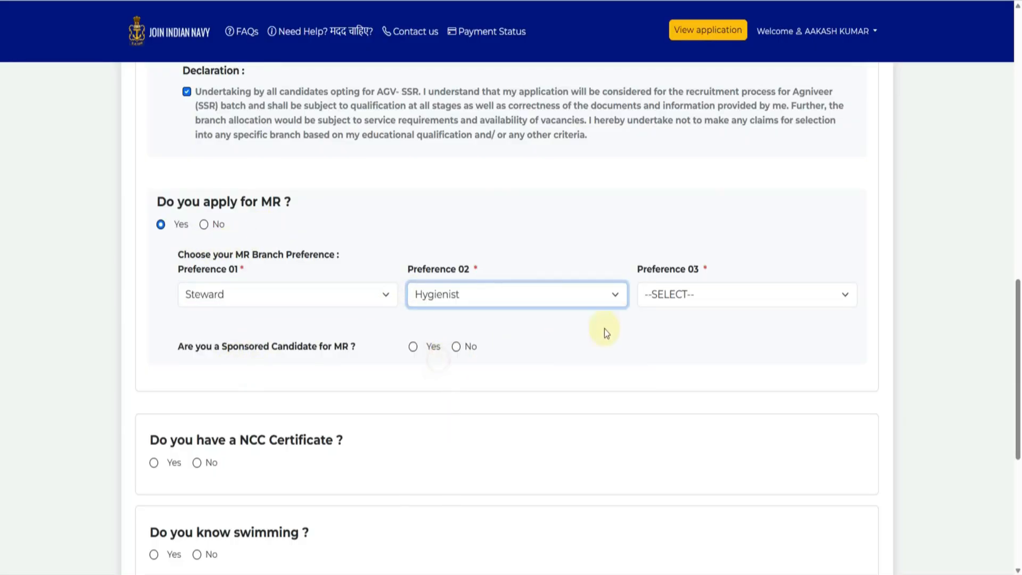
left_click(674, 296)
left_click(670, 335)
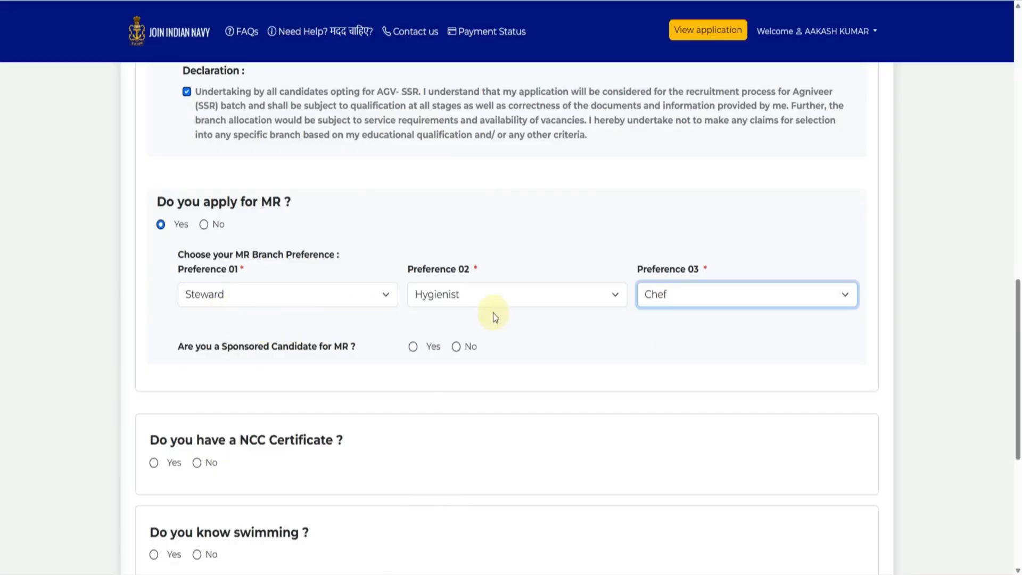
left_click(684, 311)
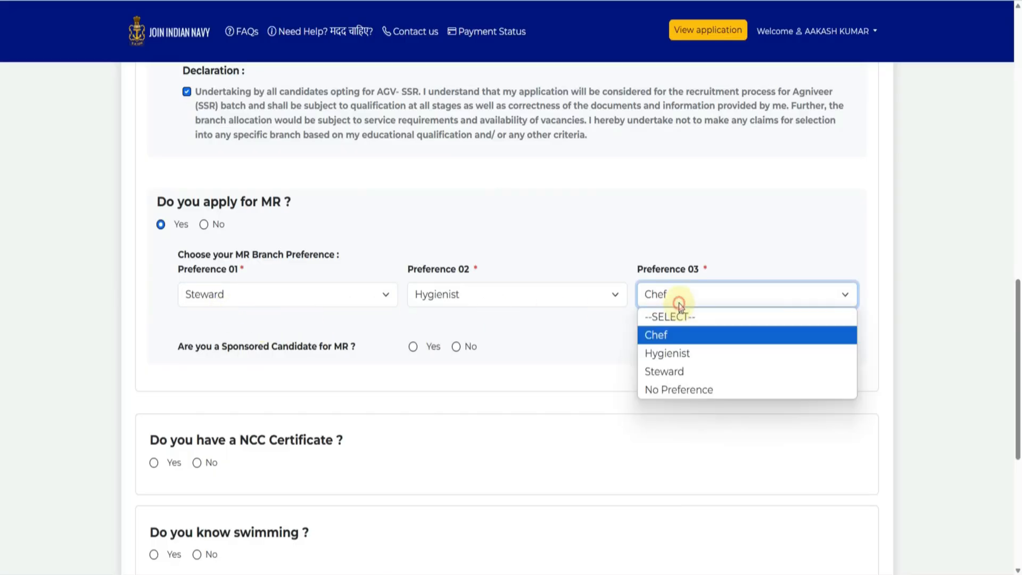
left_click(682, 385)
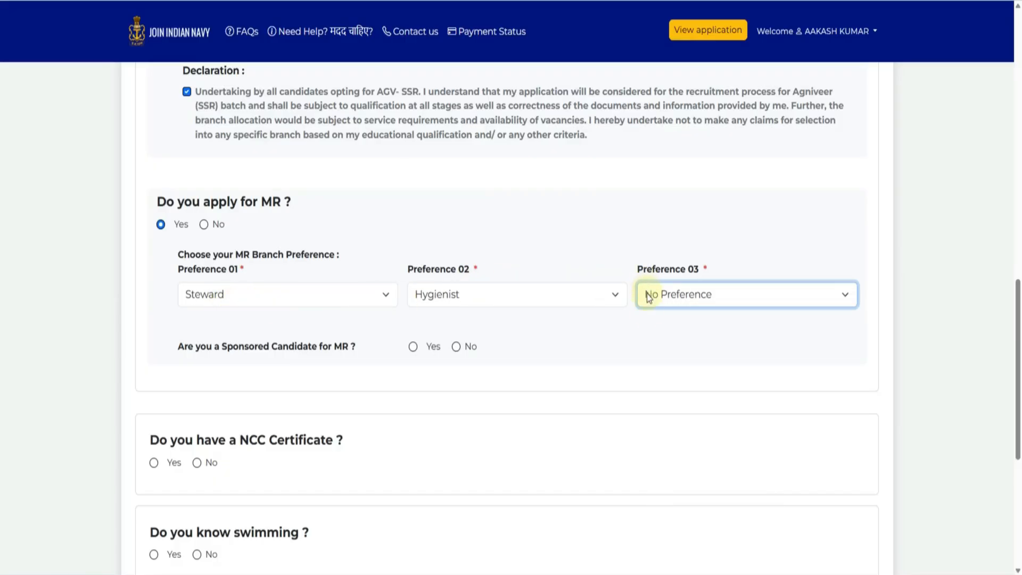
left_click(412, 346)
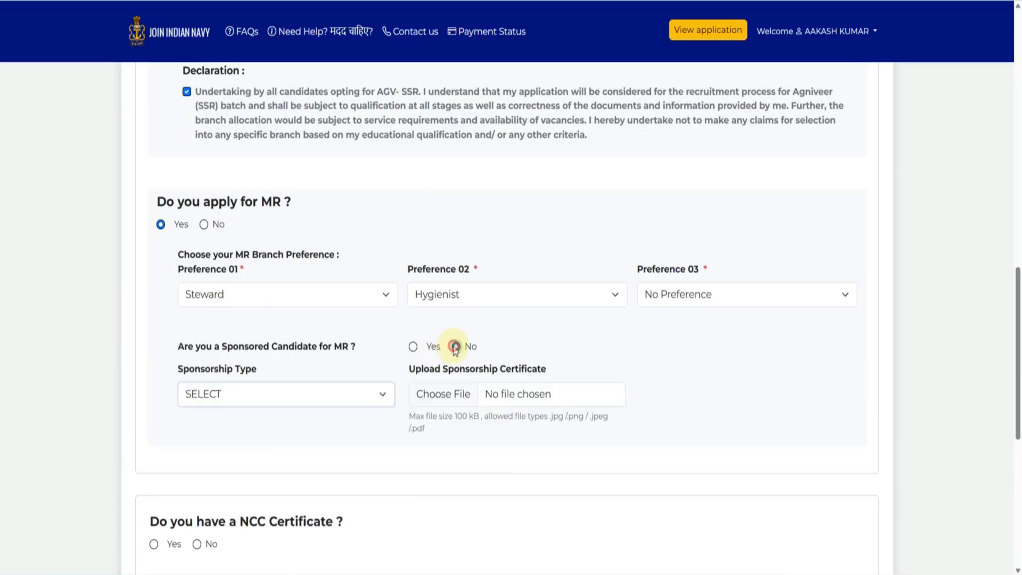
left_click(455, 346)
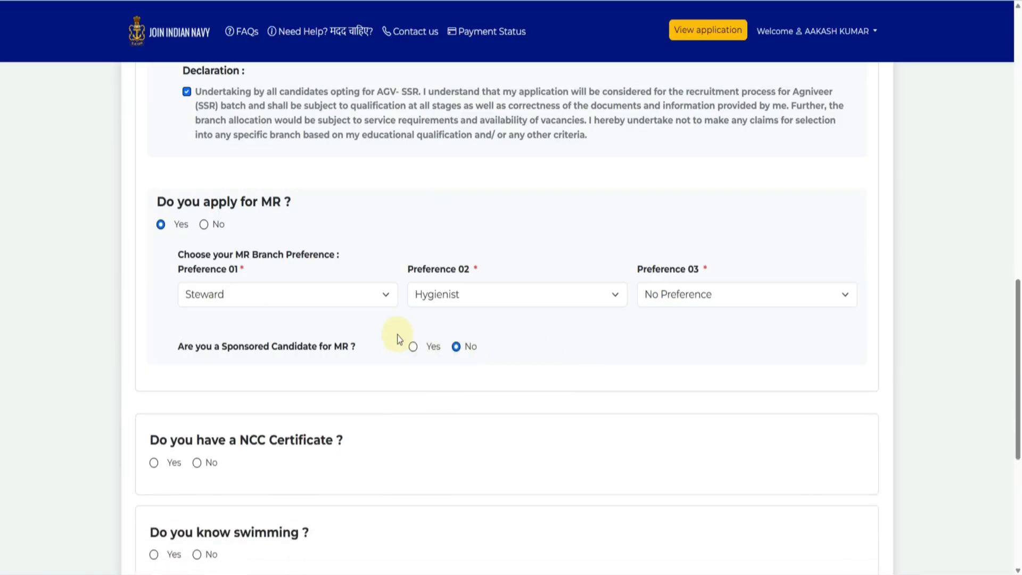
- Answer No to holding an NCC certificate
scroll(320, 324, "down", 3)
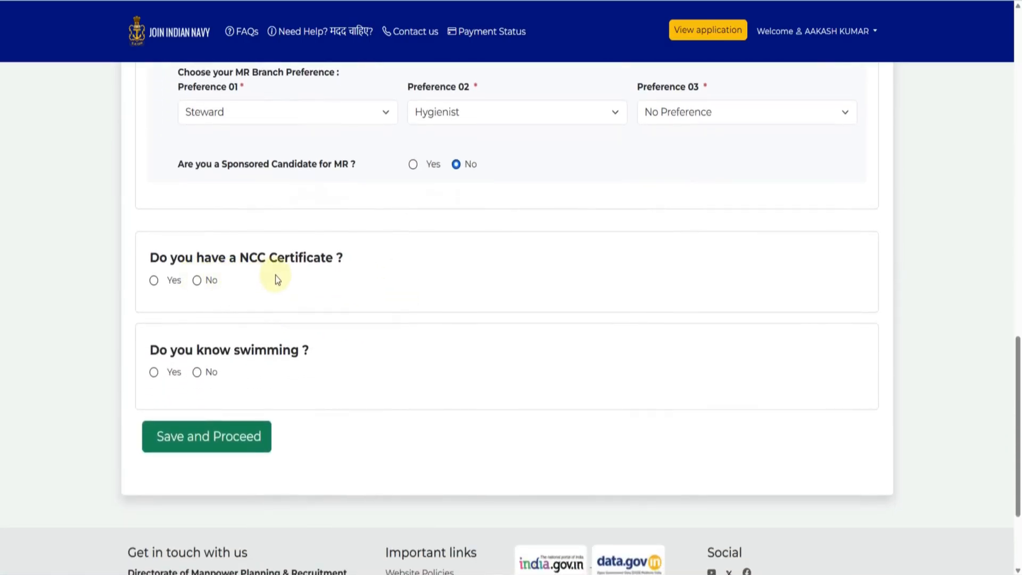
left_click(154, 280)
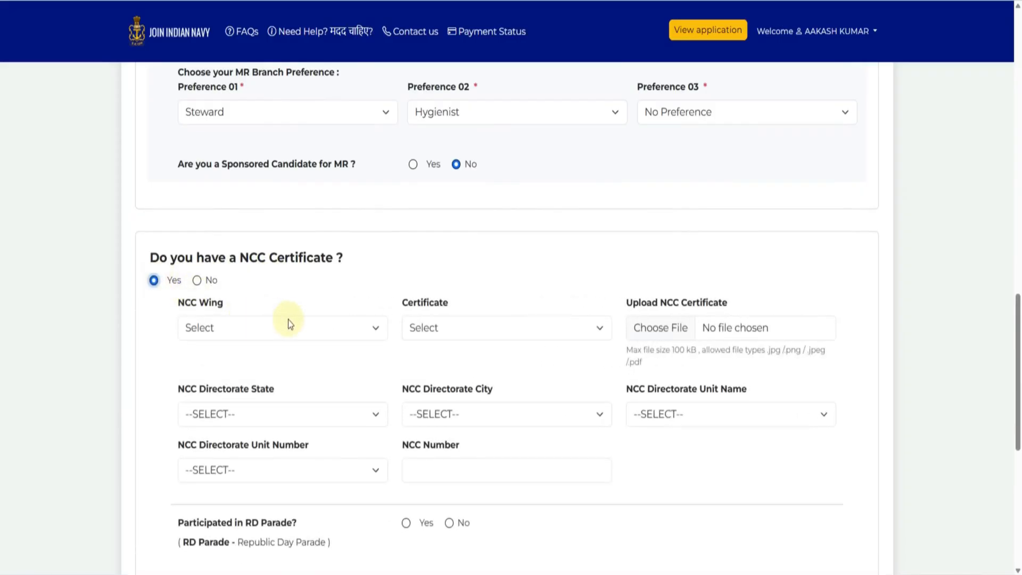
scroll(286, 322, "down", 1)
left_click(261, 271)
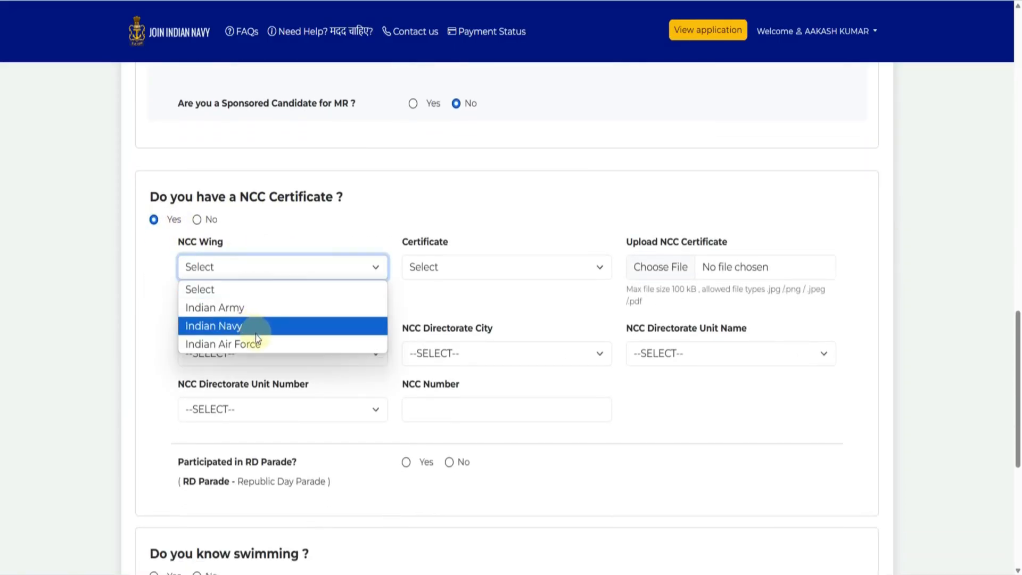
left_click(251, 312)
left_click(445, 271)
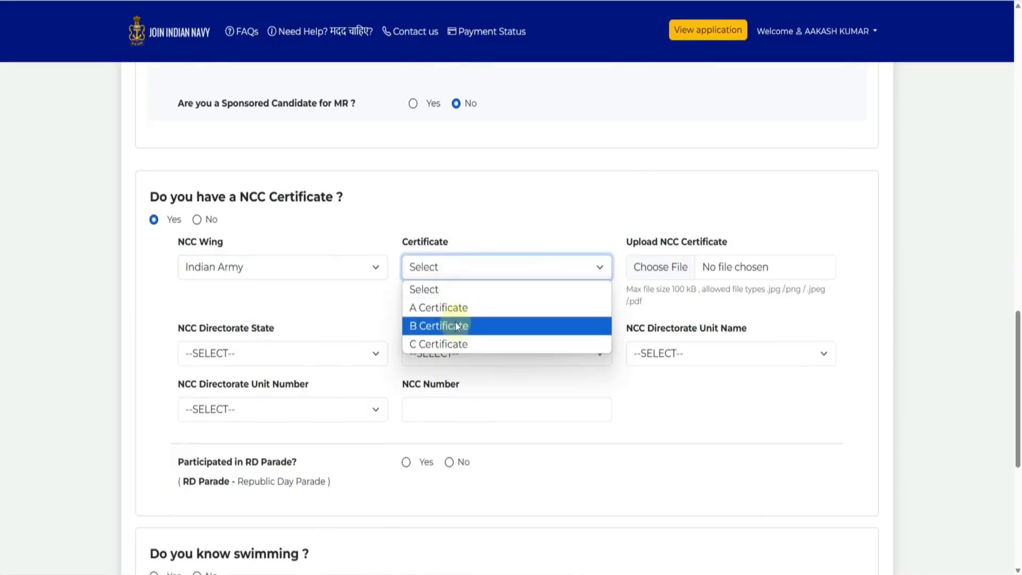
left_click(643, 206)
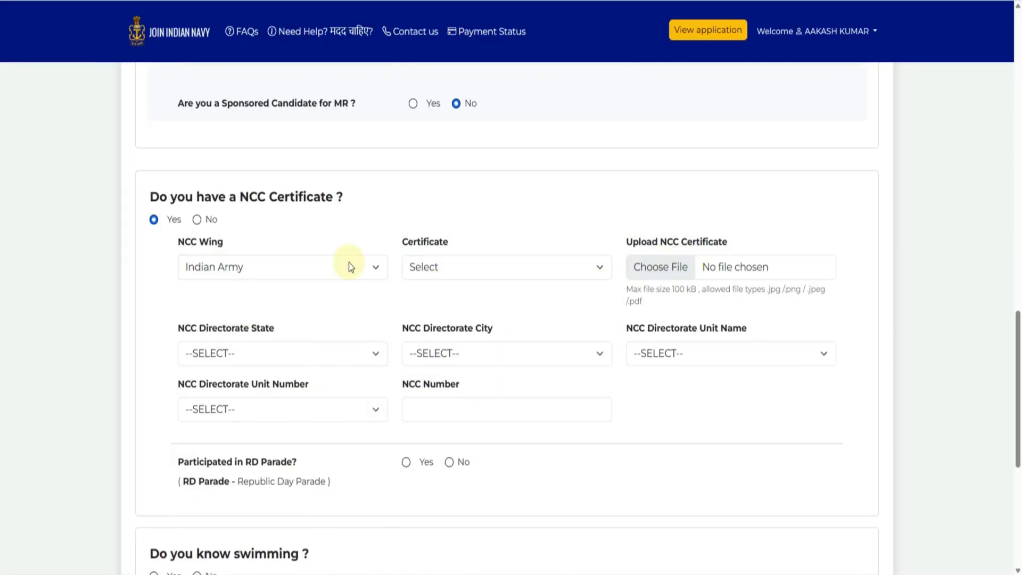
scroll(319, 269, "down", 1)
left_click(260, 289)
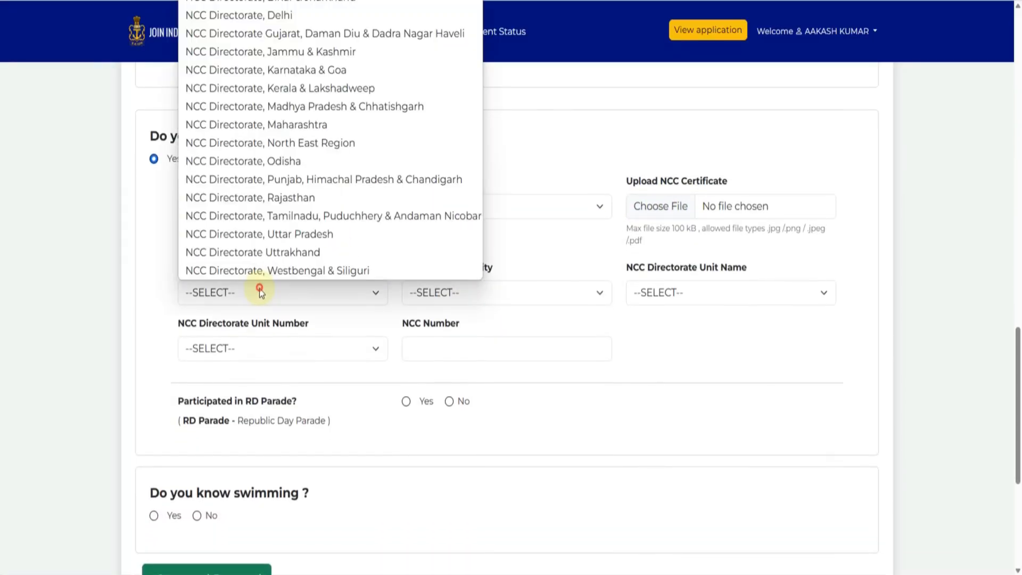
left_click(469, 328)
left_click(486, 297)
left_click(666, 315)
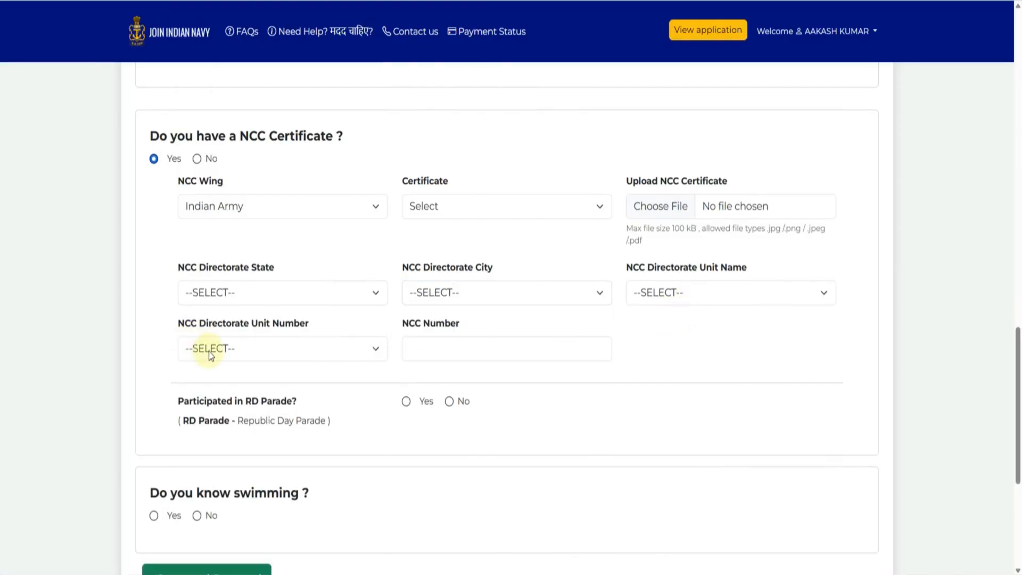
left_click(196, 158)
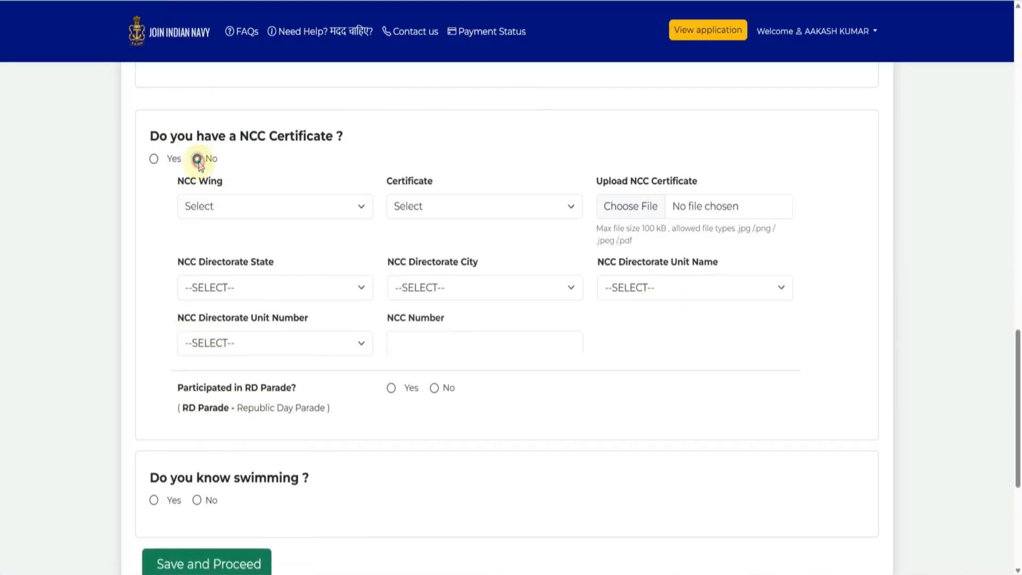
- Answer No to knowing swimming and save the additional information
left_click(153, 251)
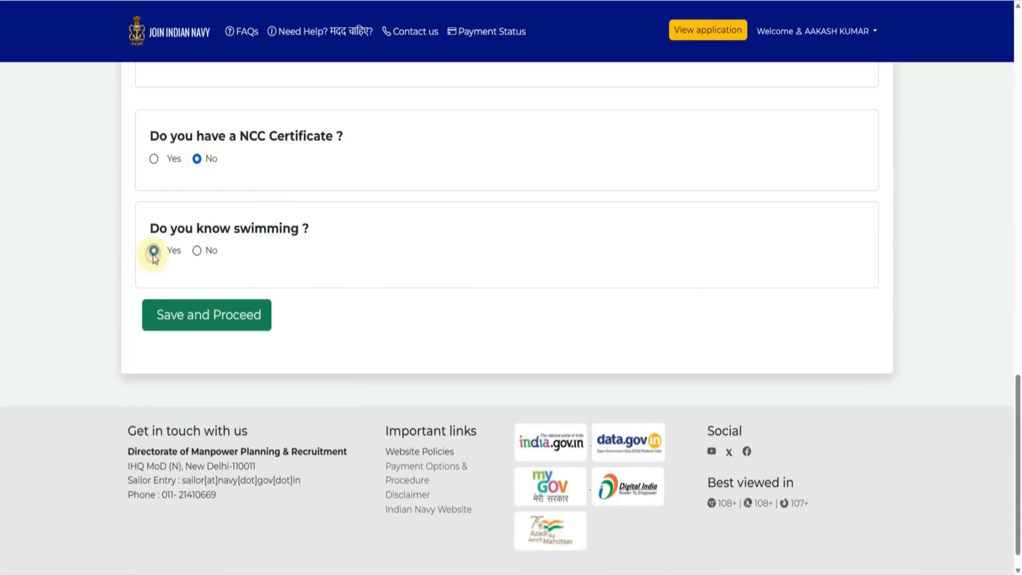
left_click(196, 251)
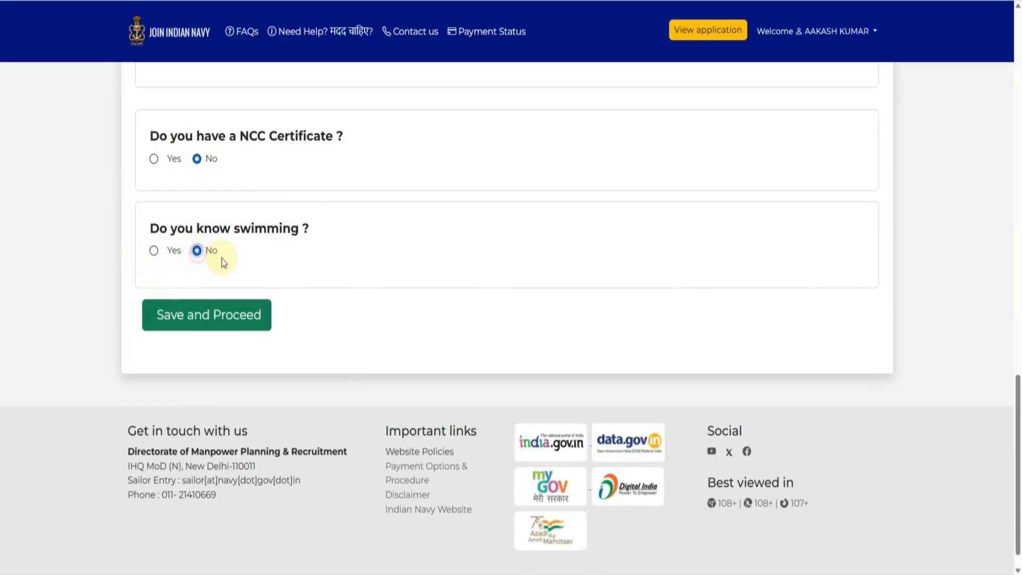
left_click(213, 325)
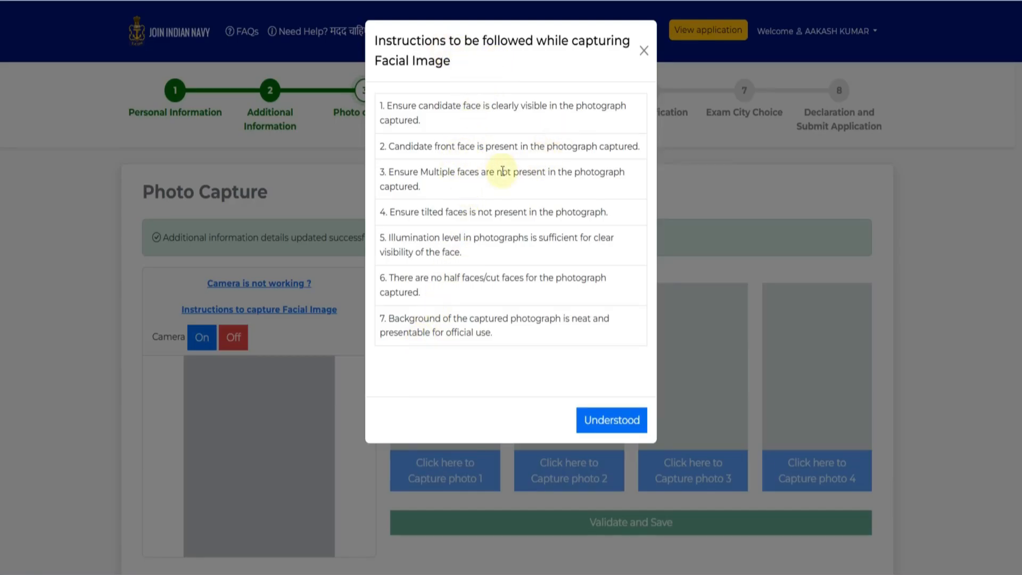
- Dismiss the facial image capture instructions and review the help for a non-working camera
left_click(601, 419)
scroll(343, 299, "down", 2)
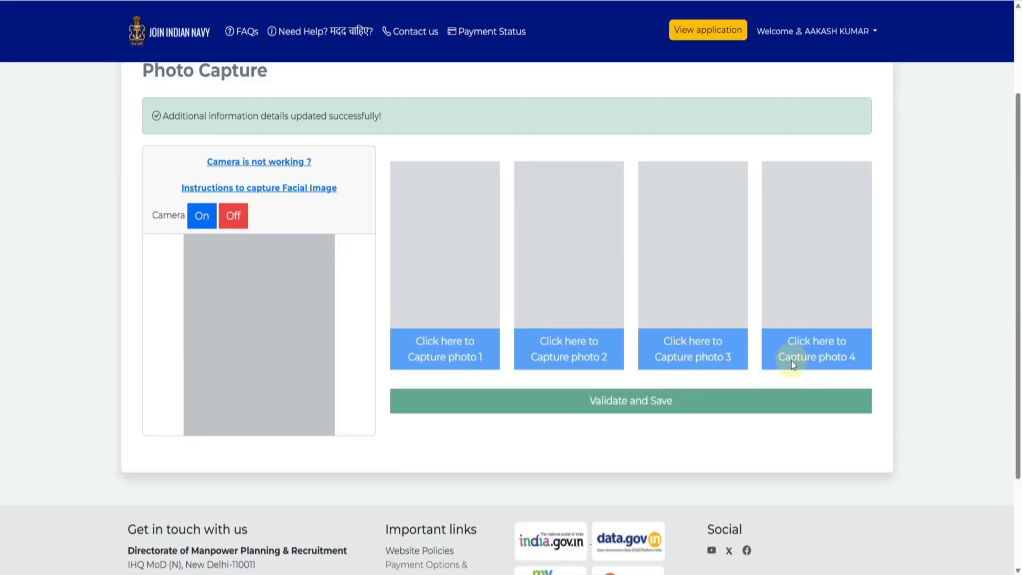
left_click(276, 197)
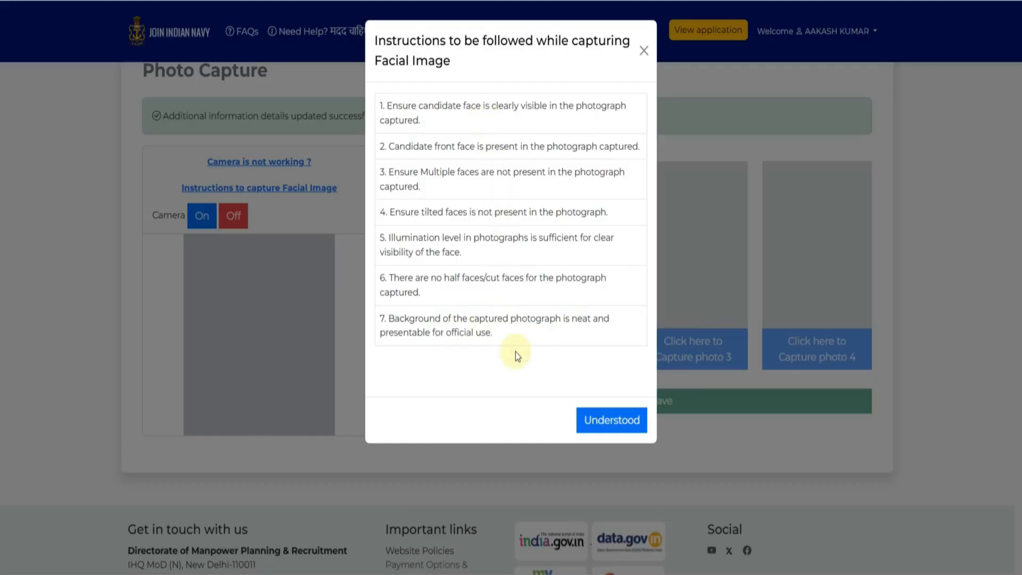
left_click(597, 420)
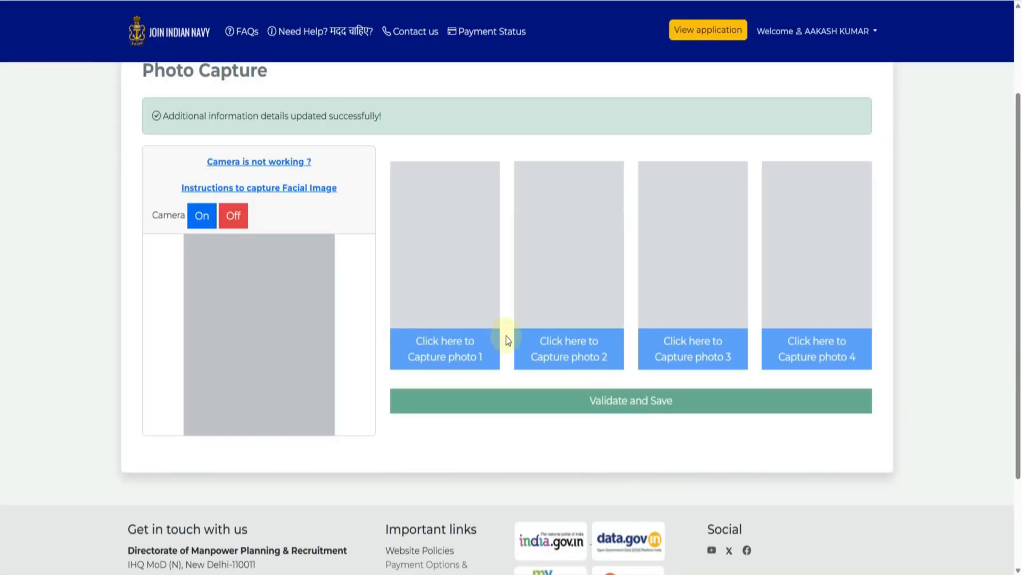
left_click(241, 162)
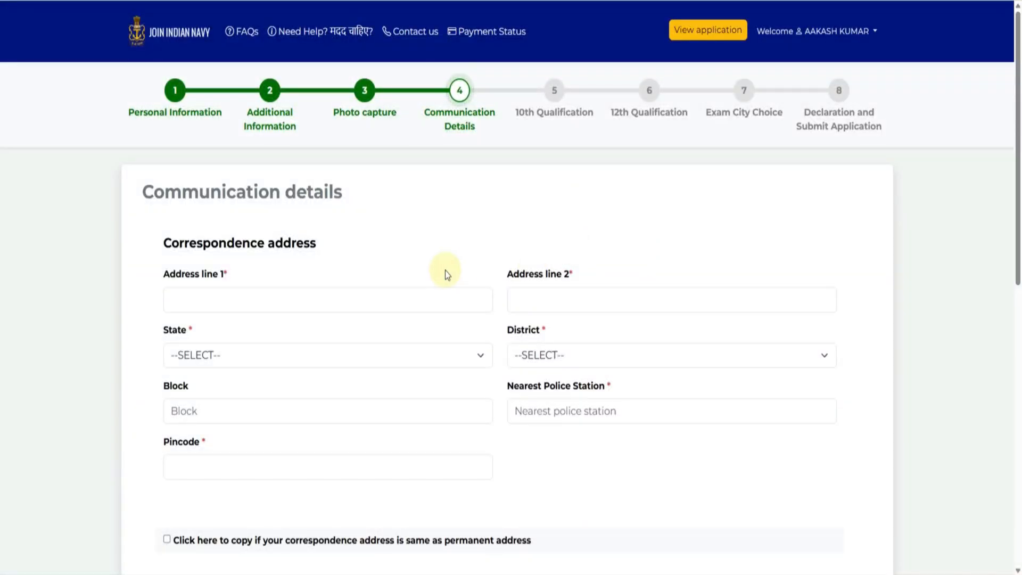
scroll(445, 270, "down", 1)
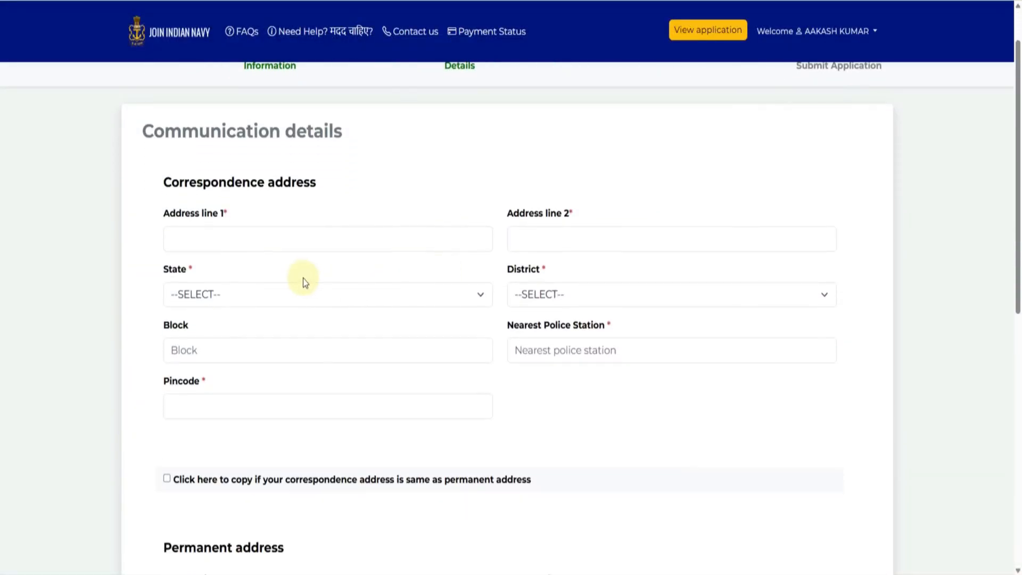
- Fill in the first and second correspondence address lines
left_click(240, 243)
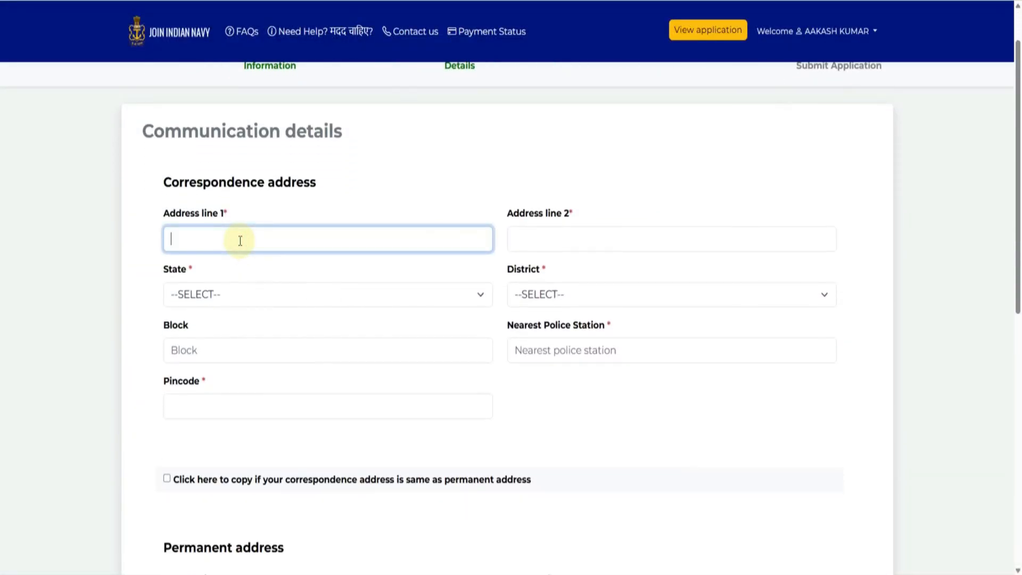
type("NEB")
key("Tab")
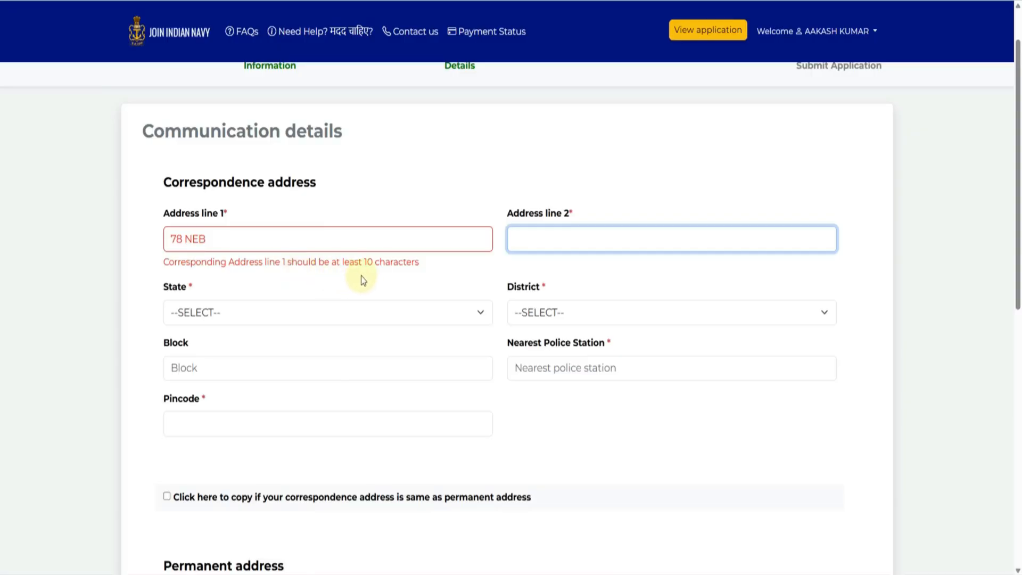
left_click(231, 234)
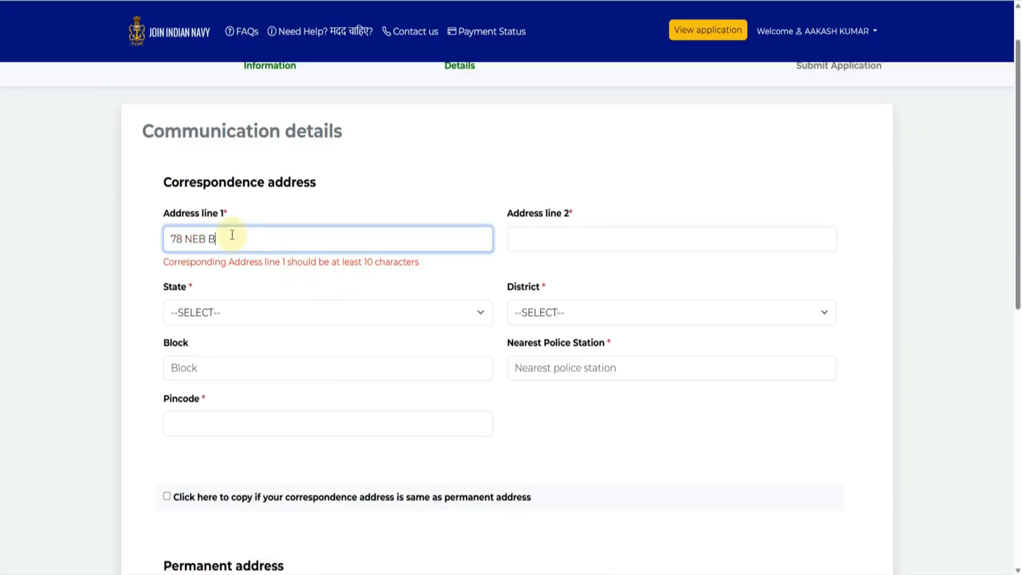
key("Tab")
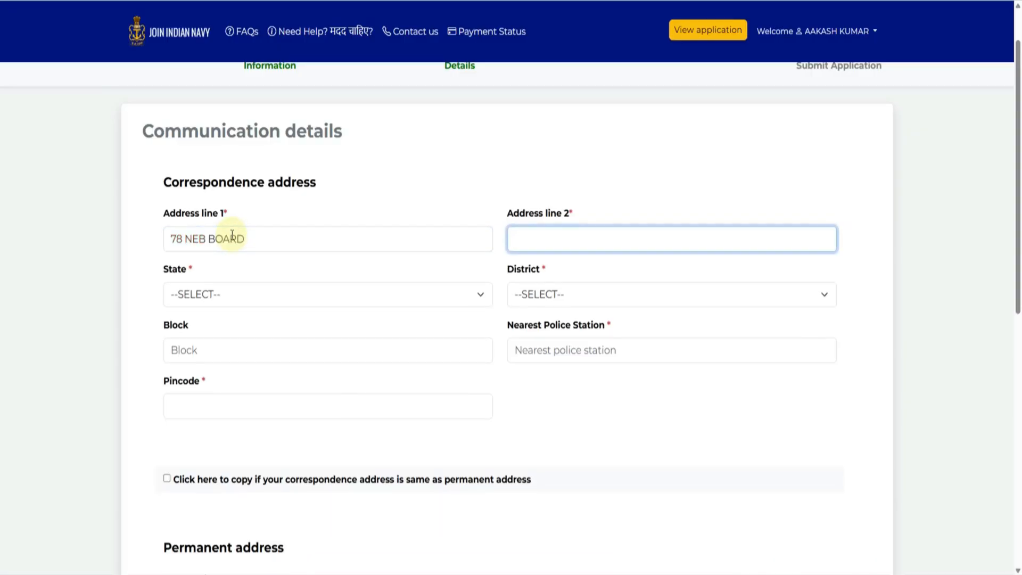
key("Tab")
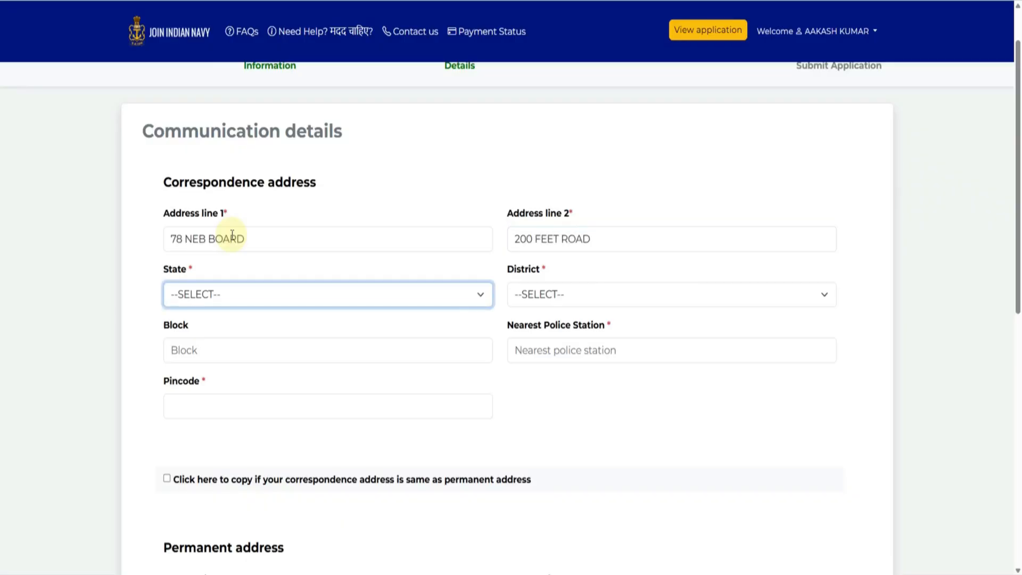
- Choose RAJASTHAN as state, pick the district, and enter the nearest police station and pincode
left_click(178, 294)
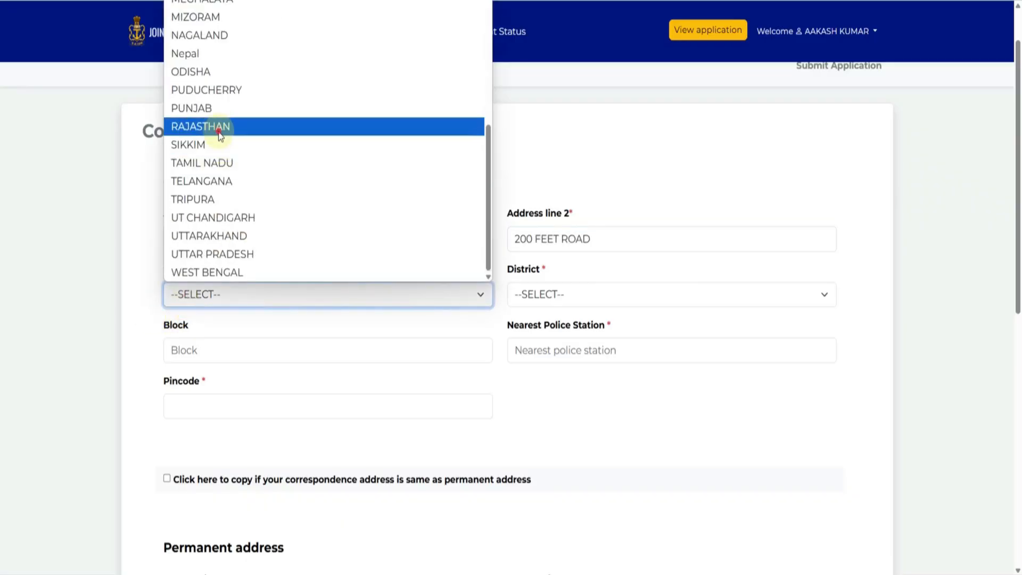
left_click(219, 128)
left_click(547, 288)
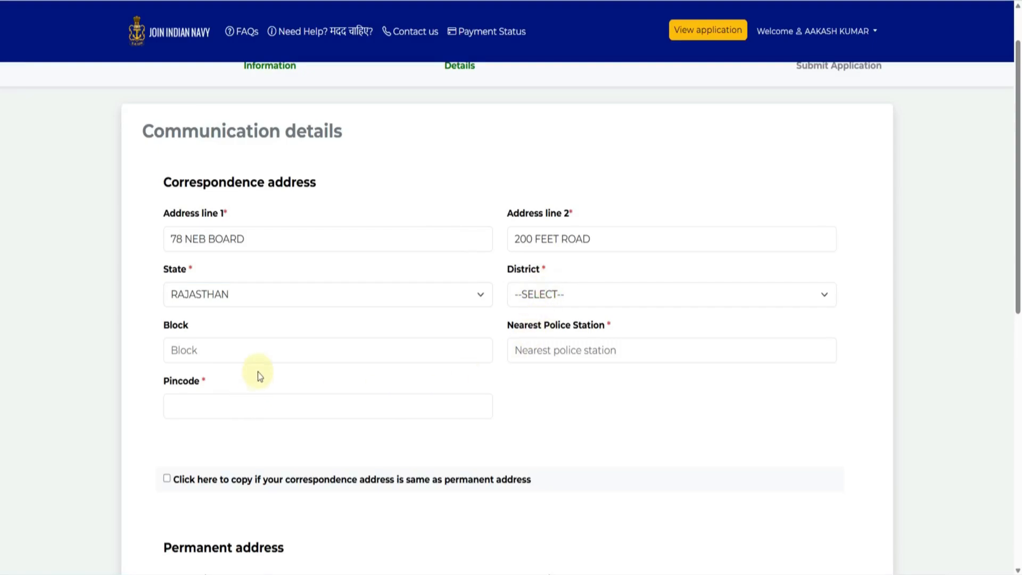
left_click(533, 367)
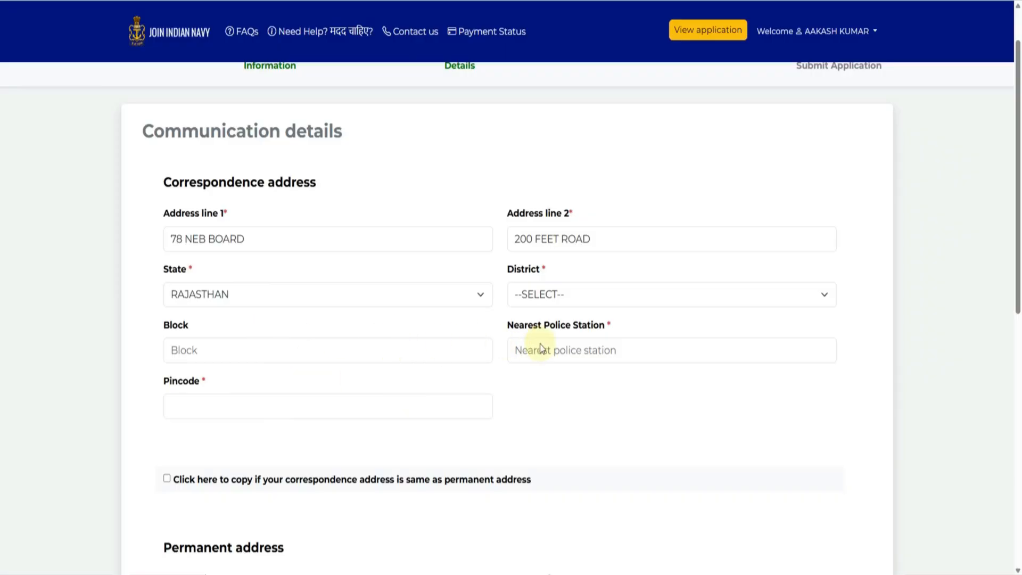
left_click(829, 302)
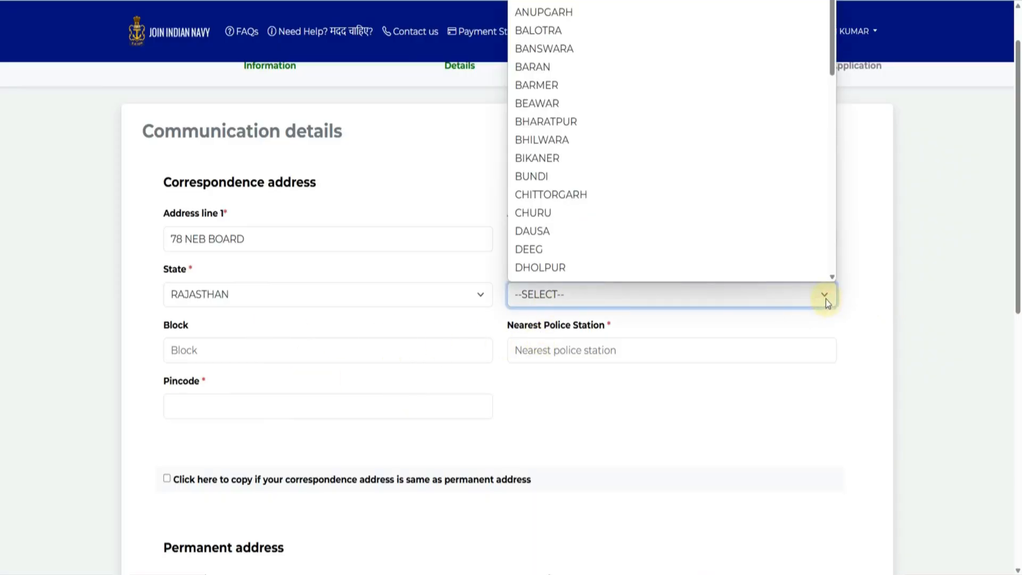
left_click(579, 7)
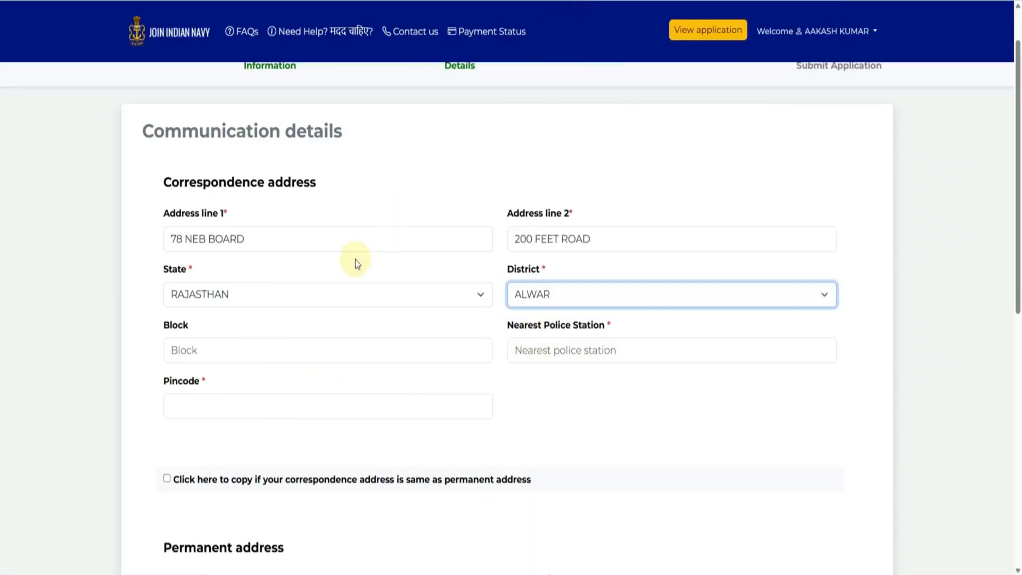
left_click(580, 360)
type("MIA")
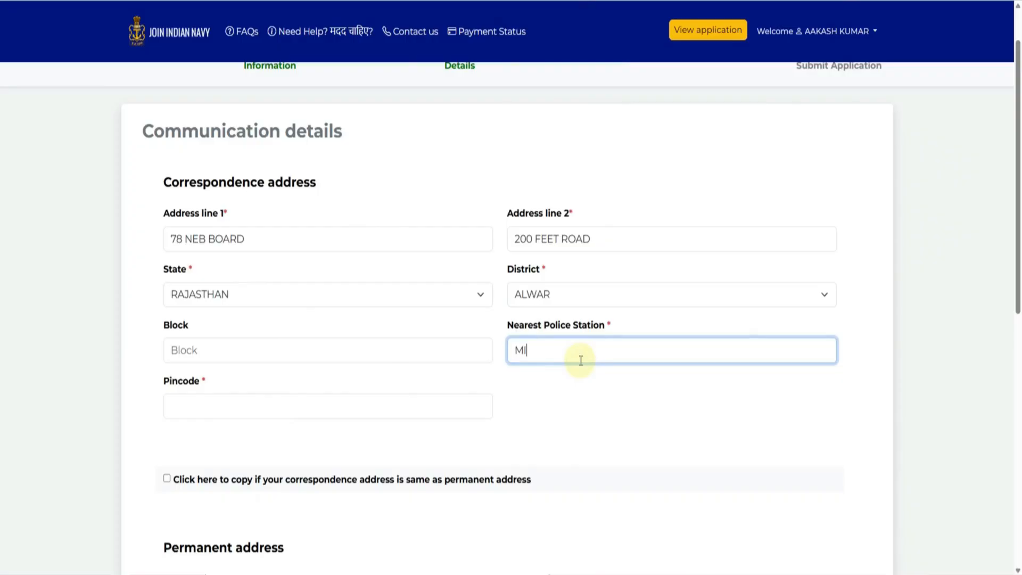
key("Tab")
type("301001")
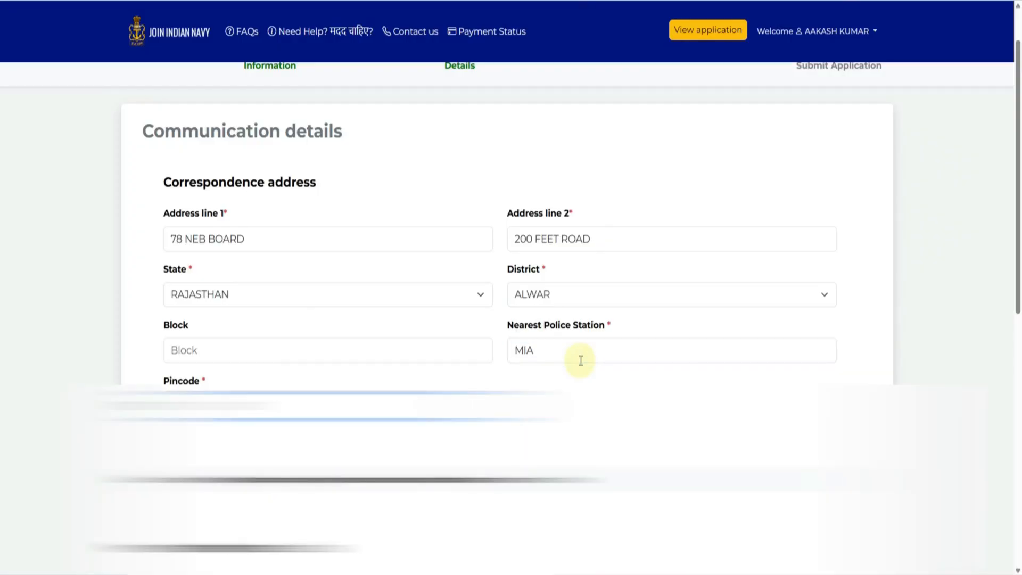
- Copy the correspondence address into the permanent address and save the communication details
scroll(581, 360, "down", 2)
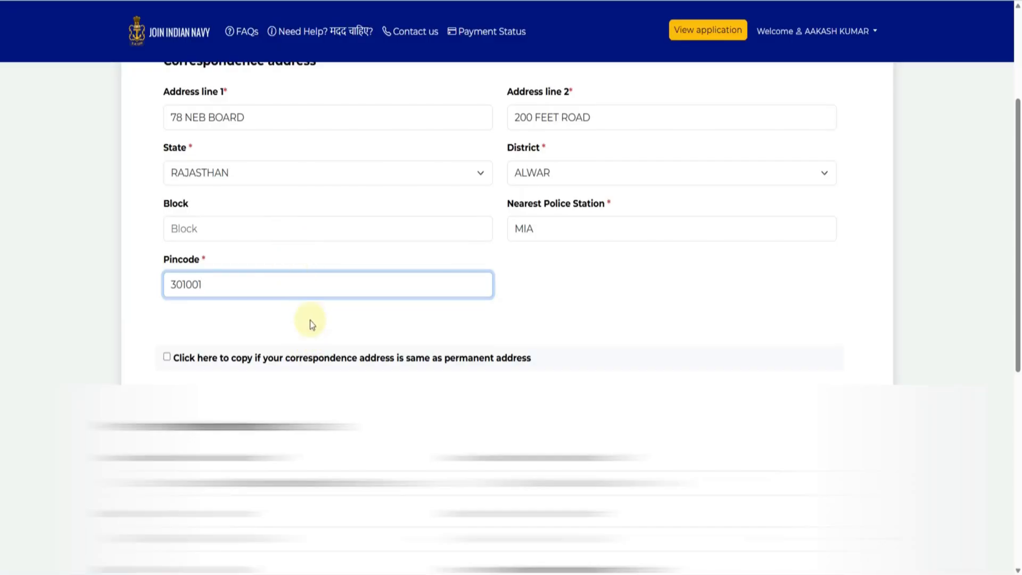
left_click(314, 357)
scroll(337, 255, "down", 3)
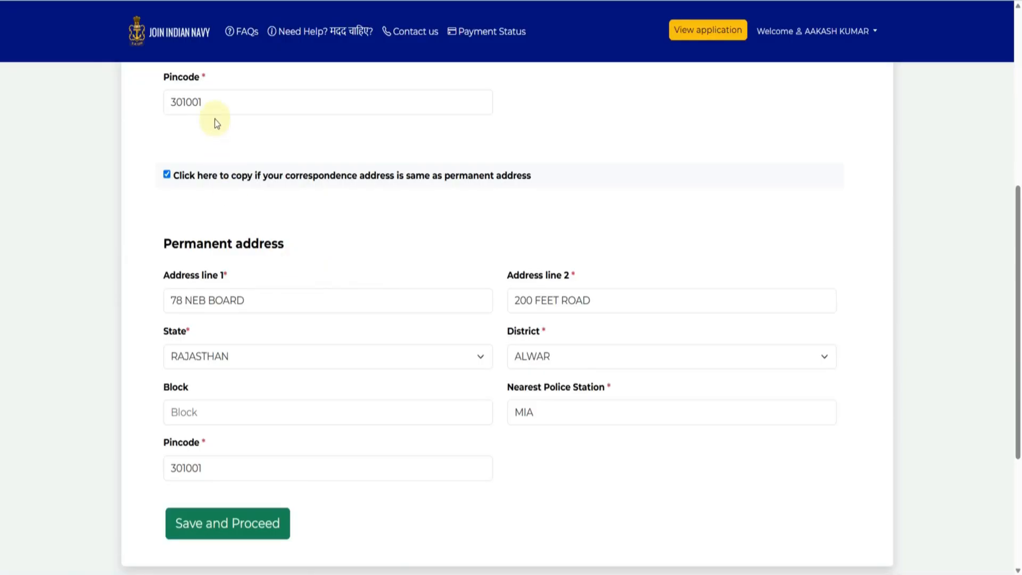
left_click(228, 538)
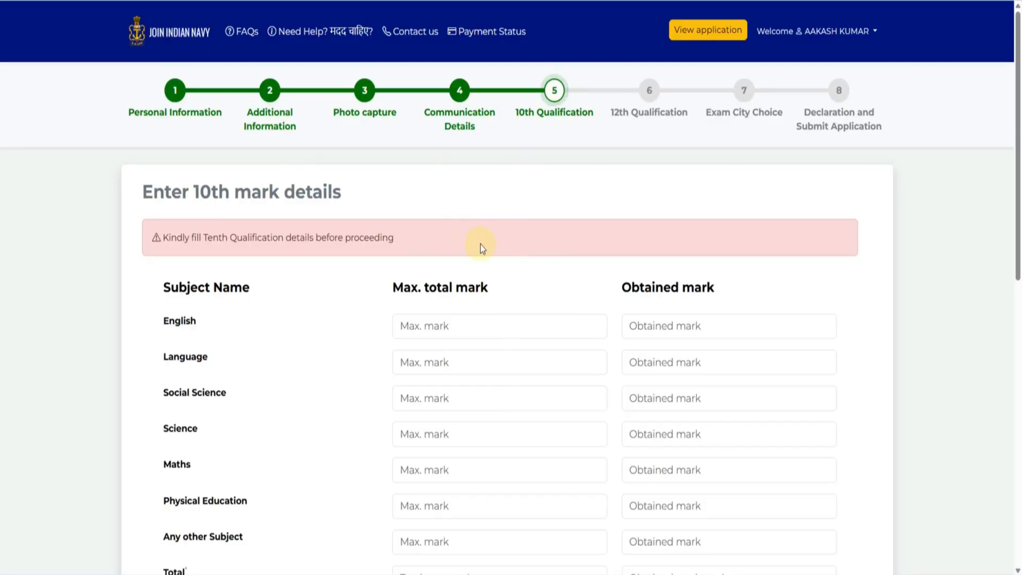
- Enter the English and Science maximum and obtained marks for the 10th
scroll(480, 245, "down", 1)
scroll(487, 263, "up", 1)
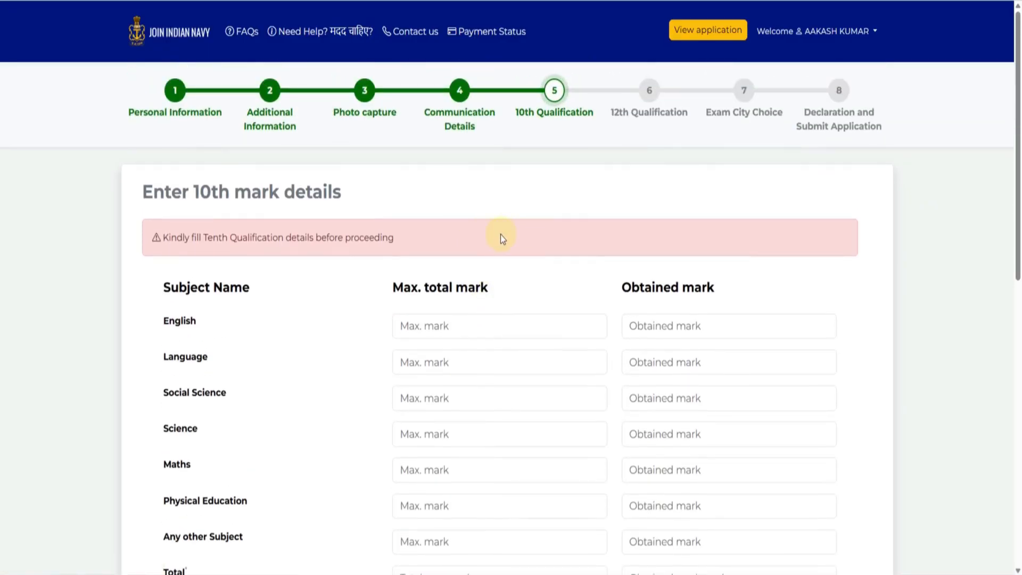
scroll(534, 219, "down", 1)
scroll(532, 216, "down", 1)
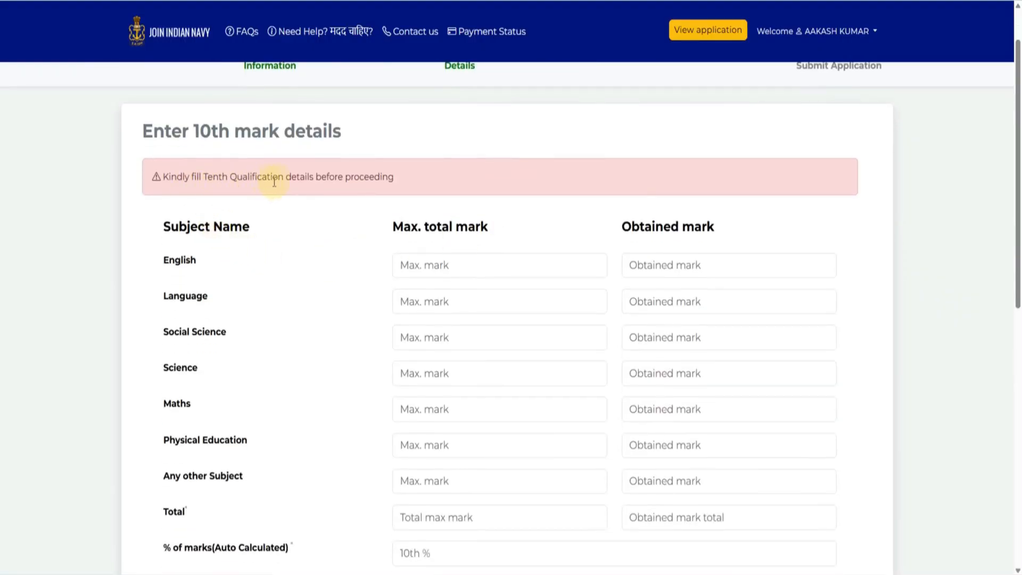
scroll(328, 224, "down", 2)
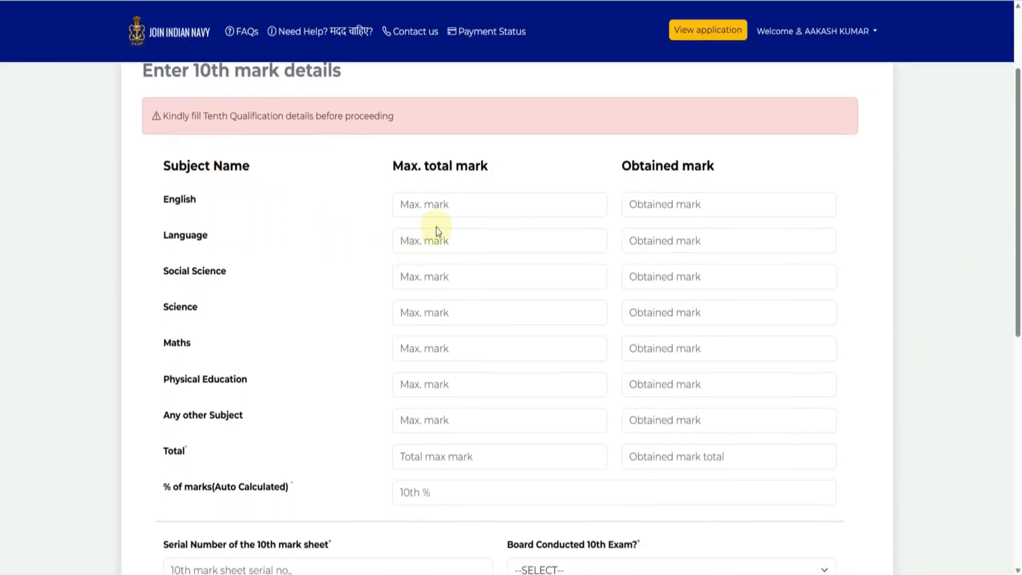
left_click(426, 208)
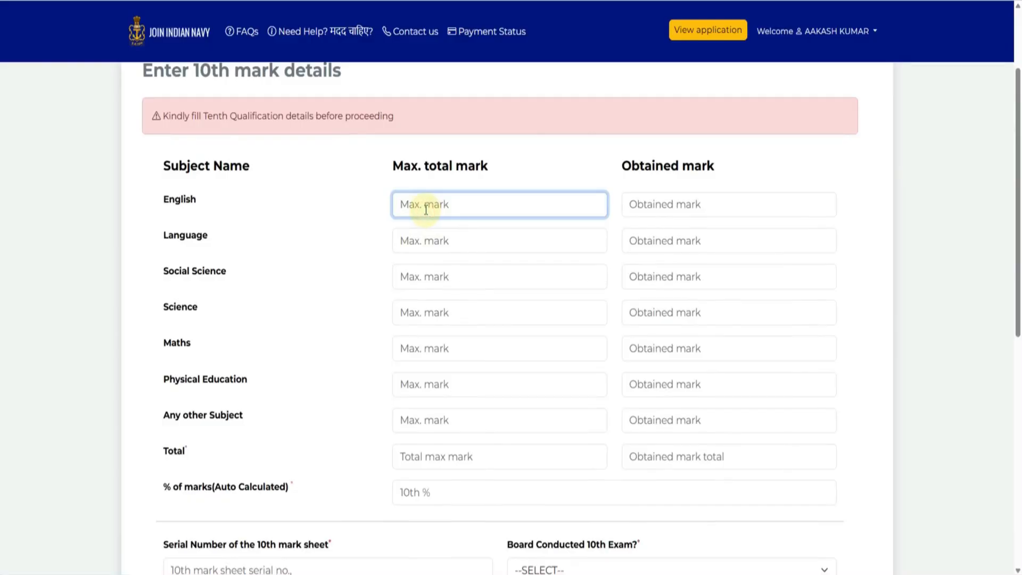
type("100")
key("Tab")
type("8")
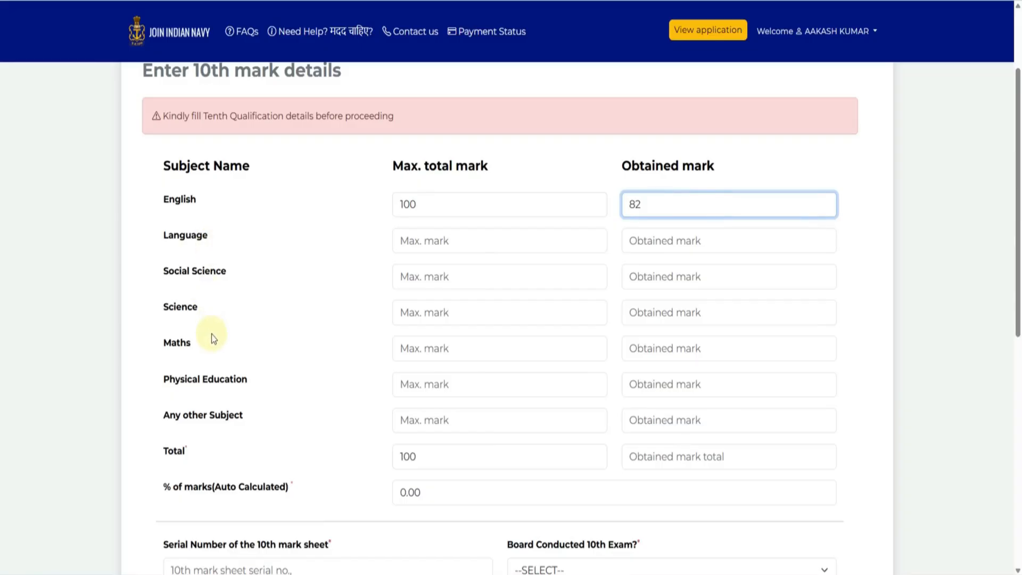
left_click(446, 242)
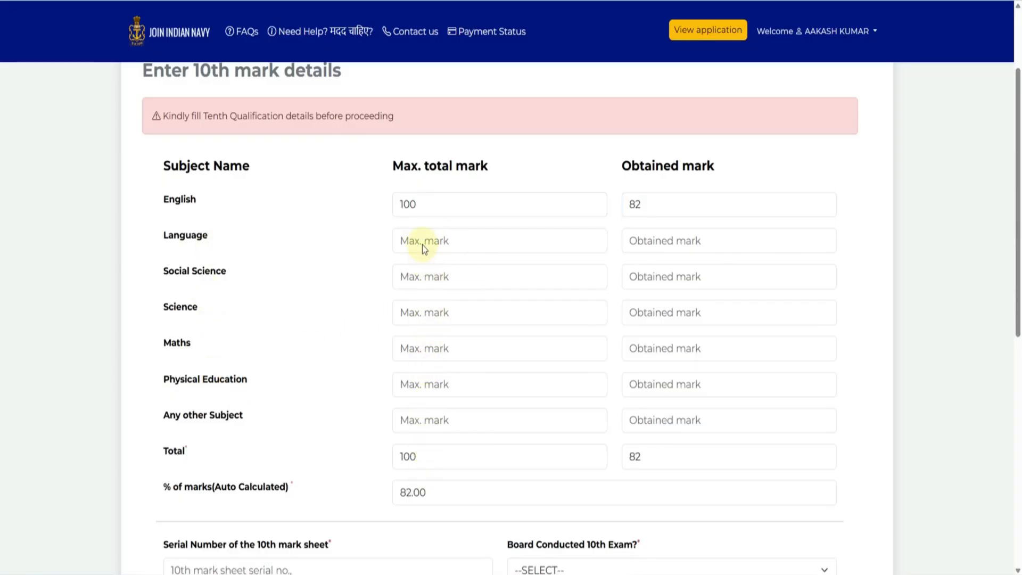
left_click(420, 306)
type("100")
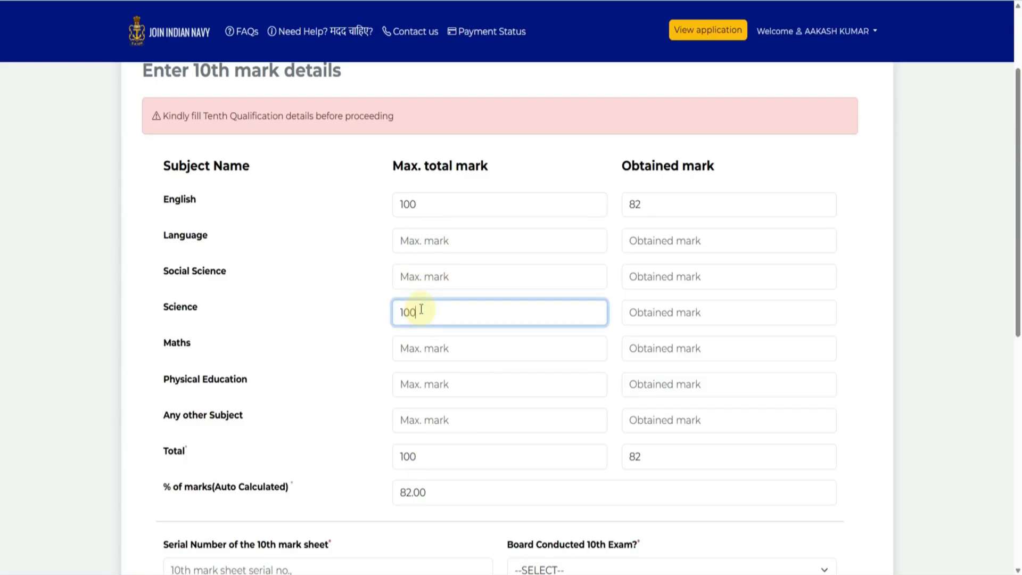
key("Tab")
type("8")
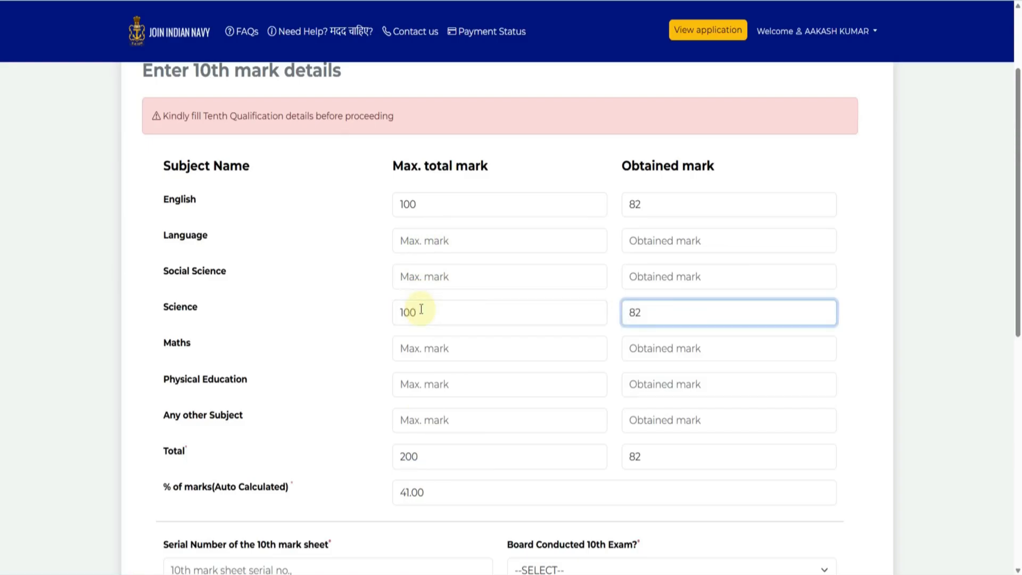
left_click(423, 342)
- Enter Maths marks as 88 out of 100
key("Tab")
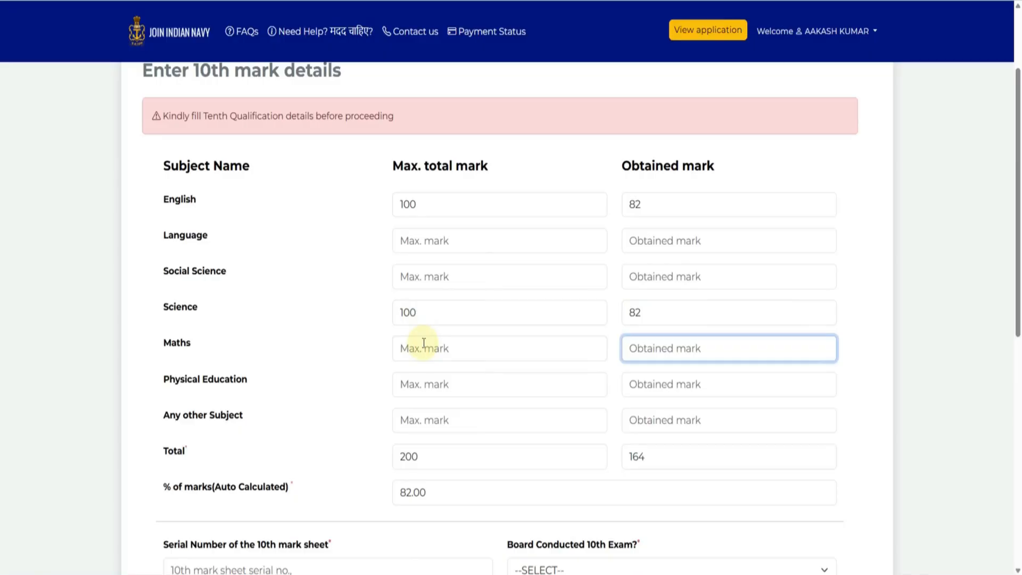
left_click(423, 343)
type("100")
key("Tab")
type("88")
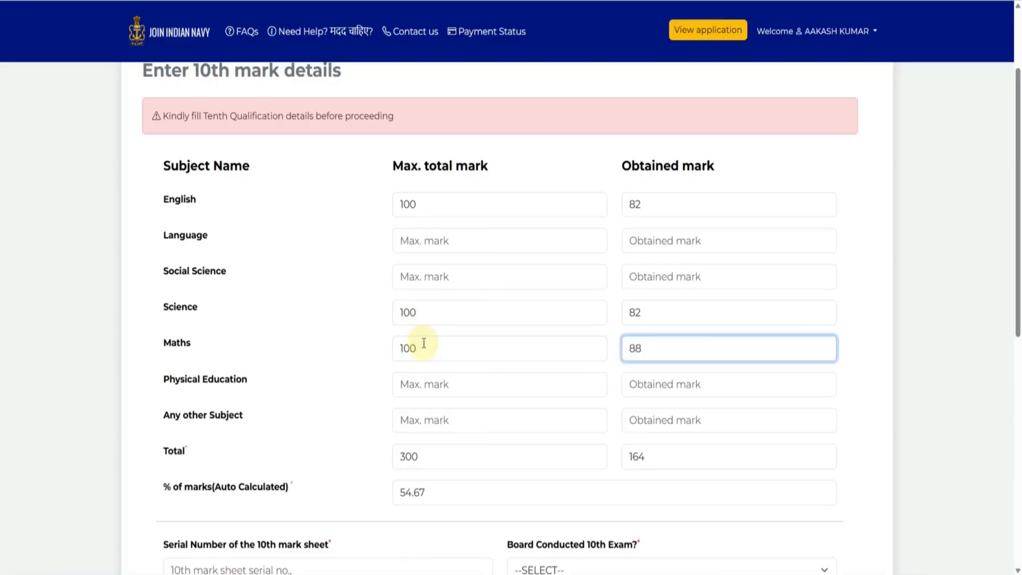
left_click(330, 331)
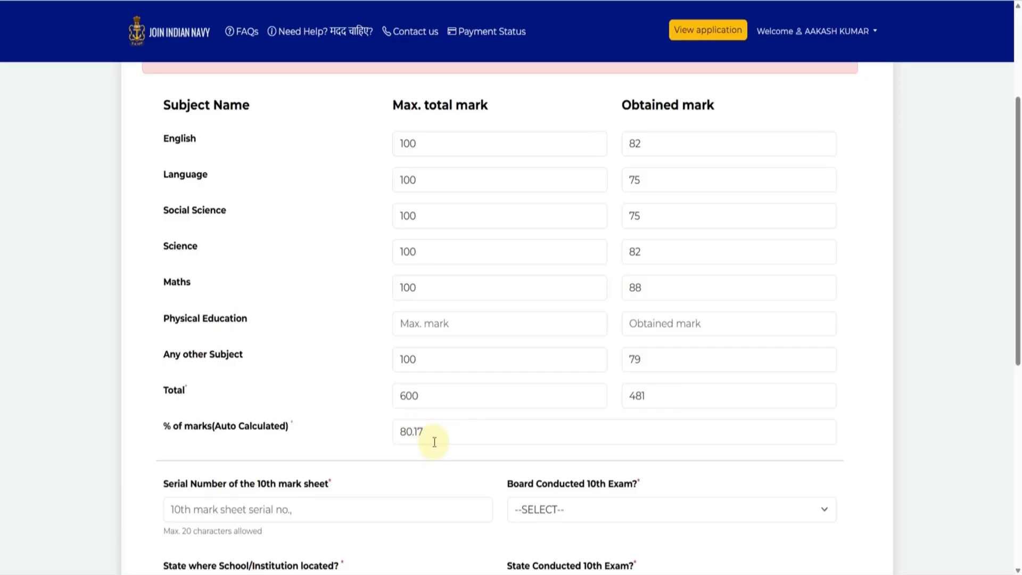
- Select Rajasthan Board of Secondary Education as the 10th examination board
scroll(435, 442, "down", 6)
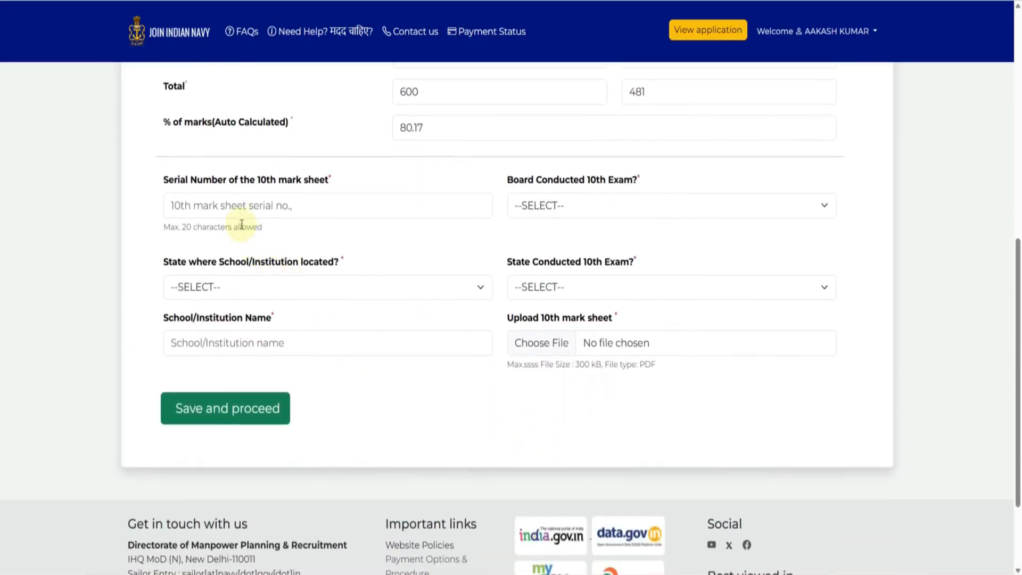
left_click(236, 210)
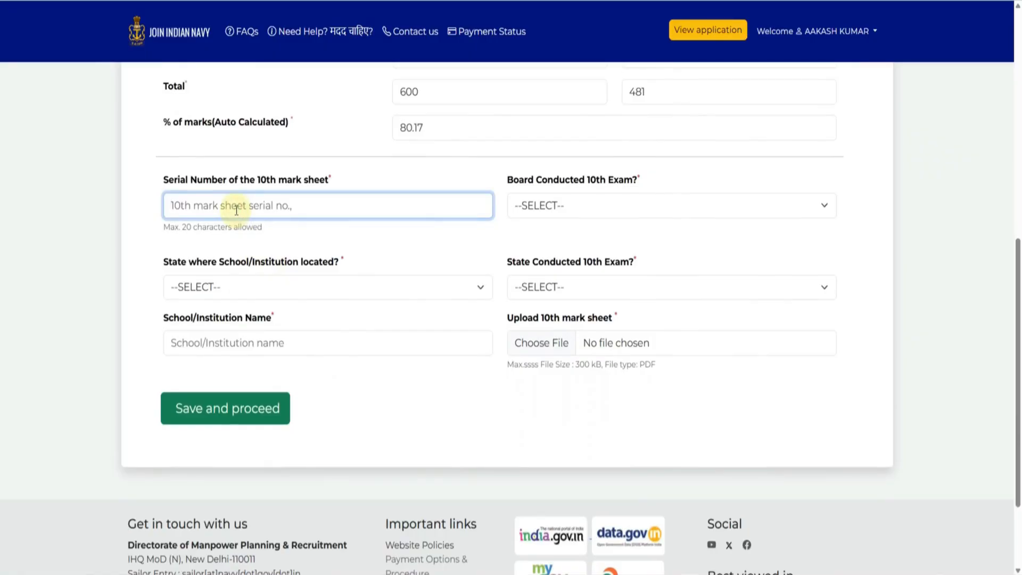
left_click(570, 215)
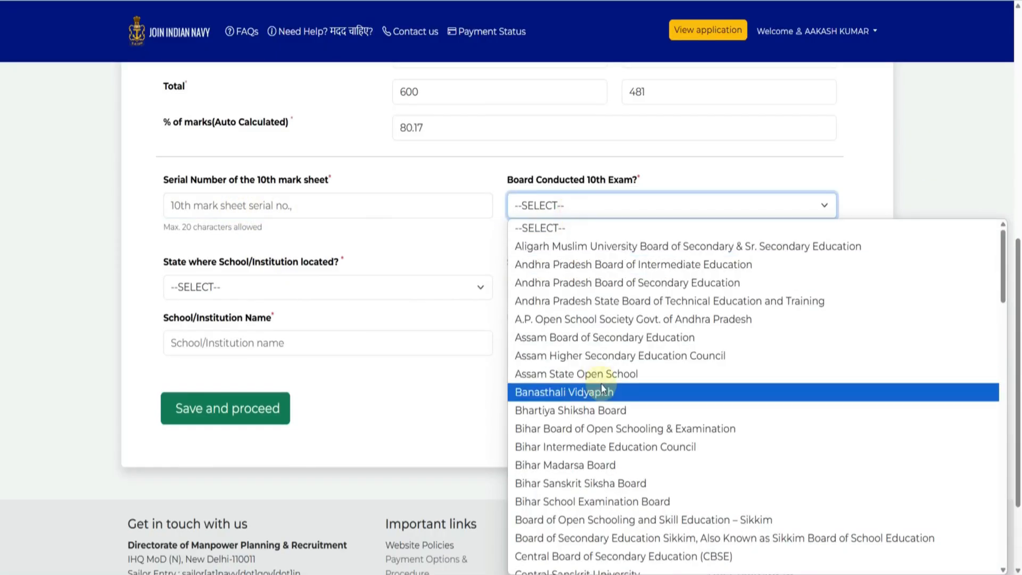
scroll(602, 385, "down", 5)
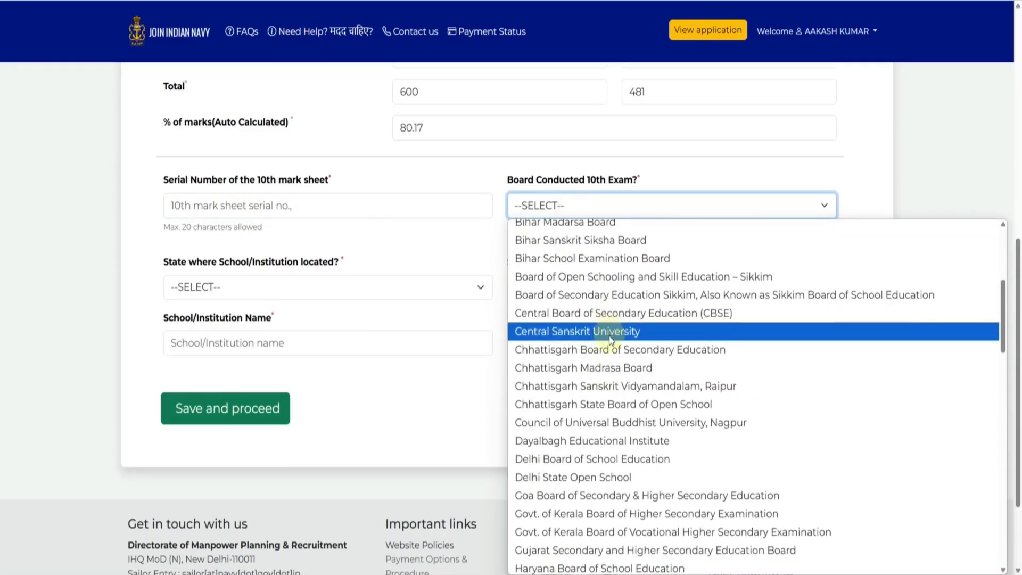
scroll(617, 373, "down", 20)
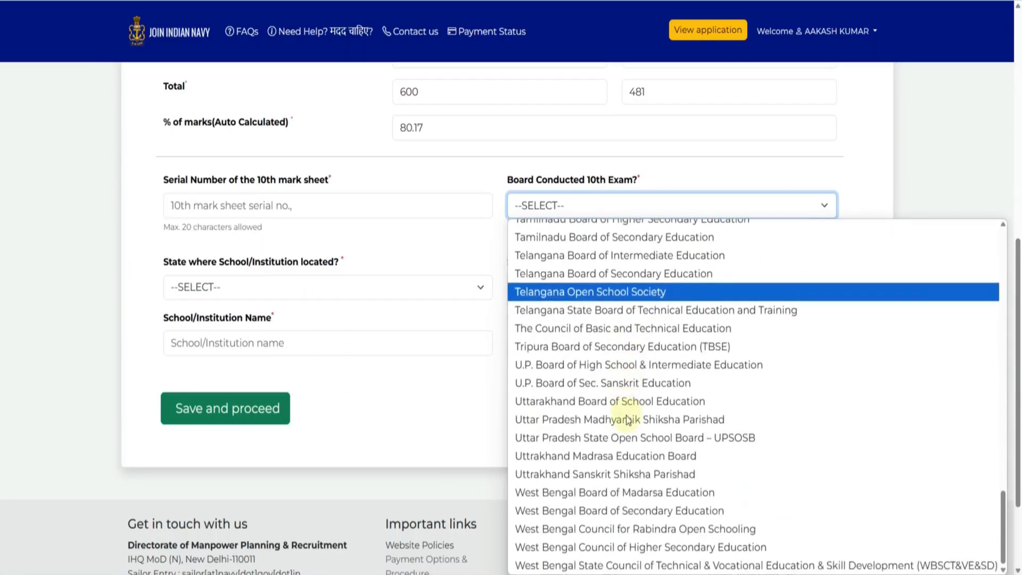
scroll(634, 450, "up", 3)
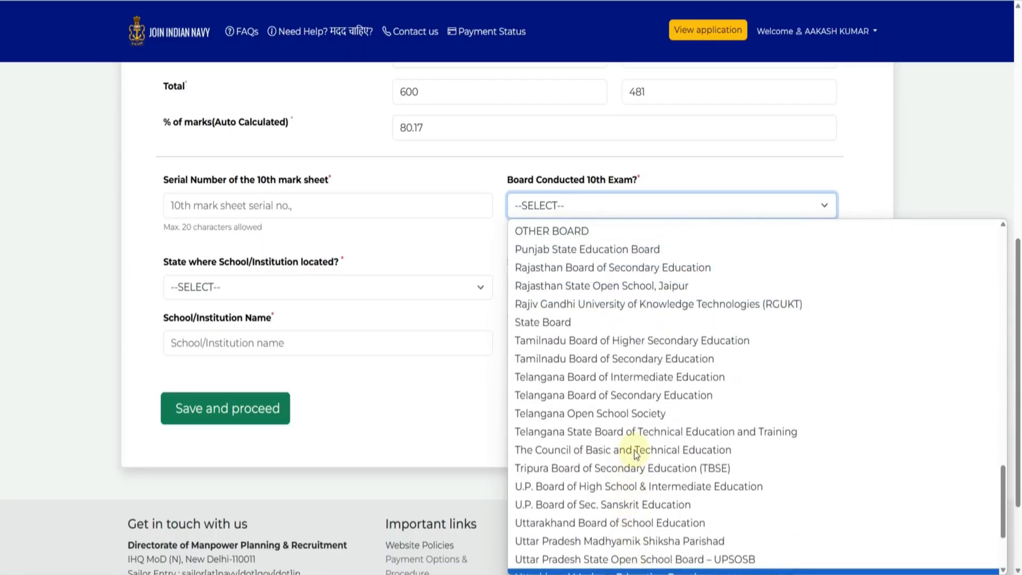
scroll(634, 450, "up", 2)
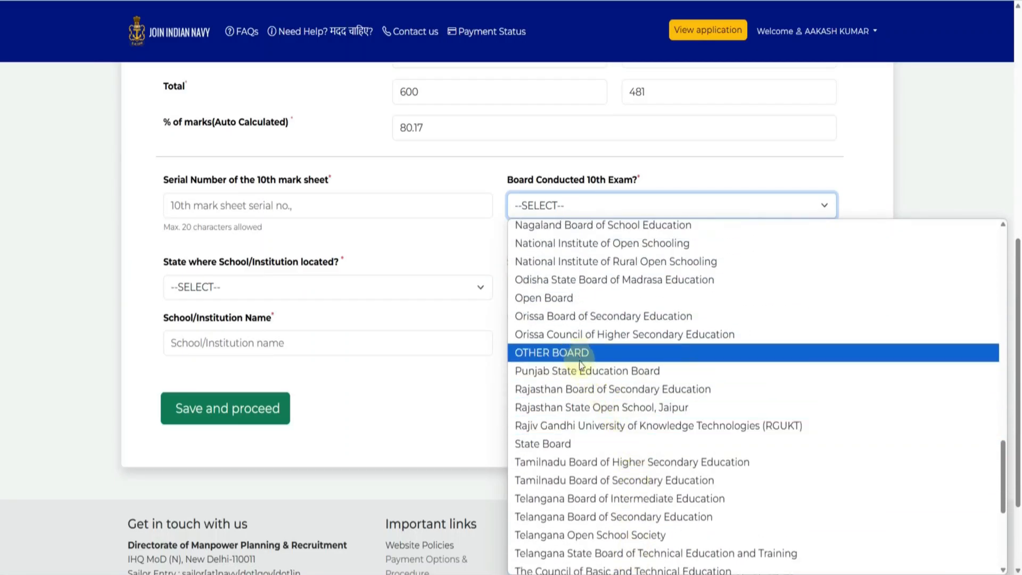
left_click(588, 389)
- Set school and exam states to RAJASTHAN, name the school 'RKS SCHOOL', and submit
left_click(250, 282)
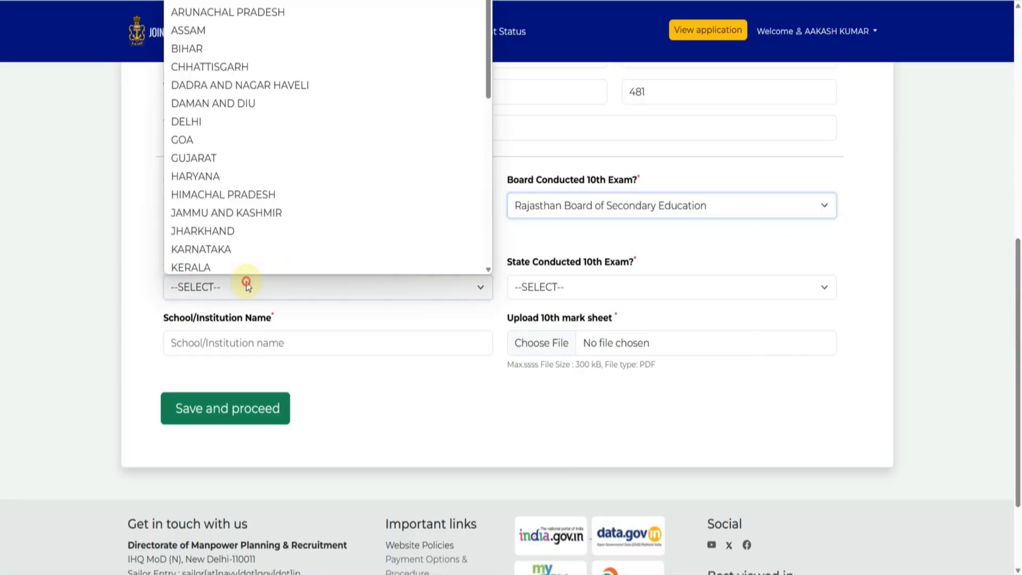
scroll(246, 190, "down", 6)
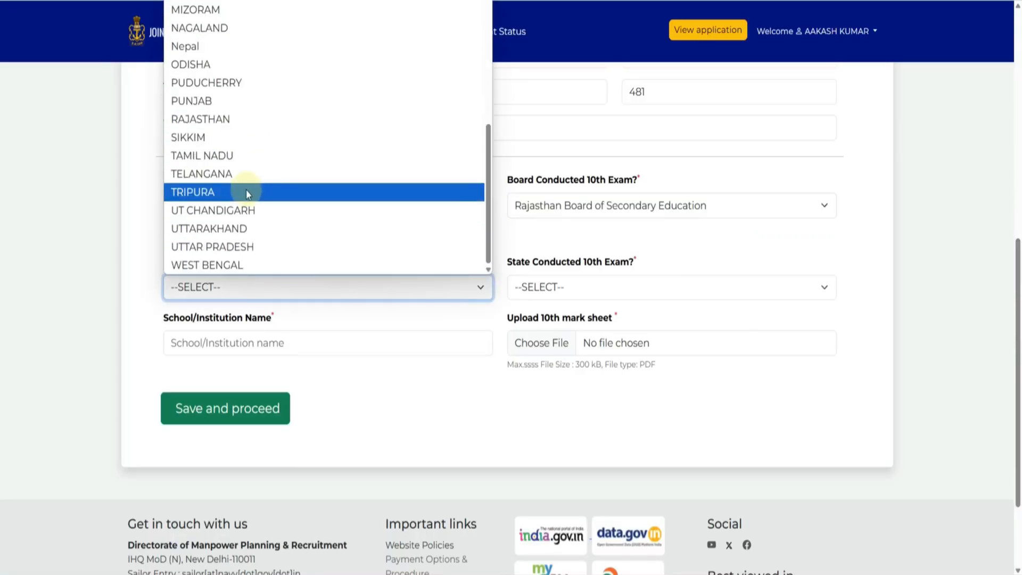
left_click(218, 125)
left_click(540, 292)
scroll(559, 234, "down", 6)
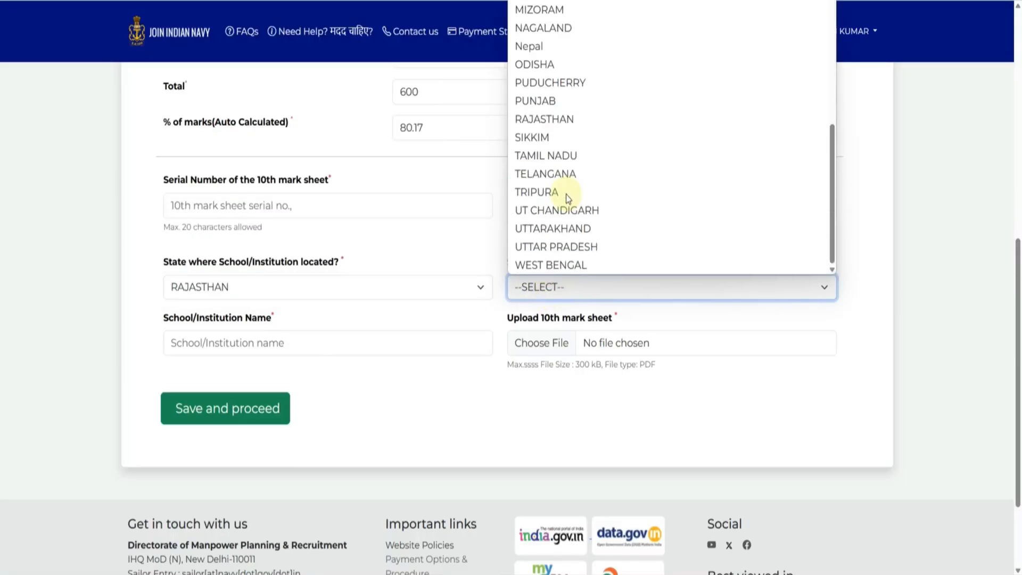
left_click(538, 122)
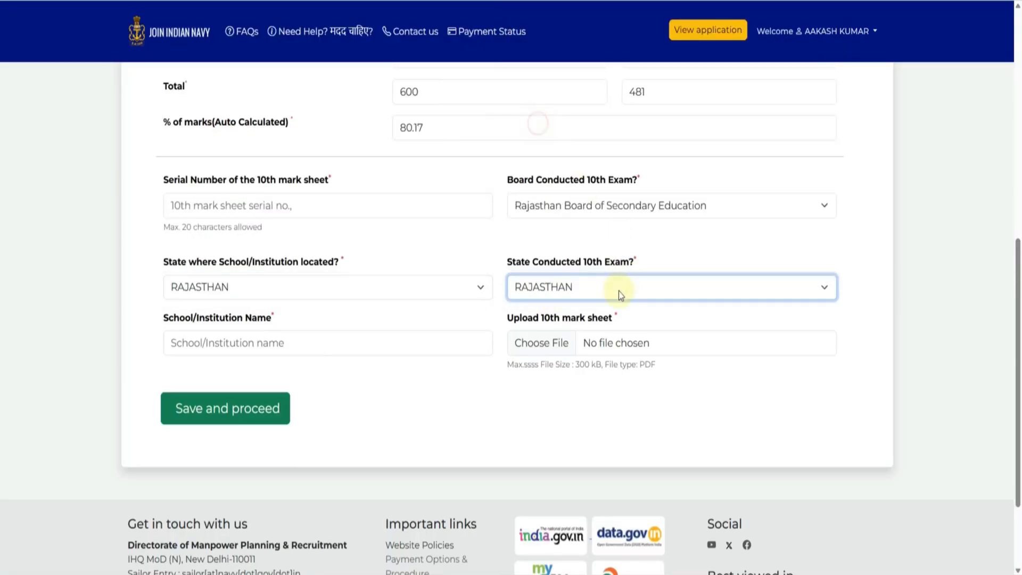
left_click(281, 347)
type("RKS SCHOOL")
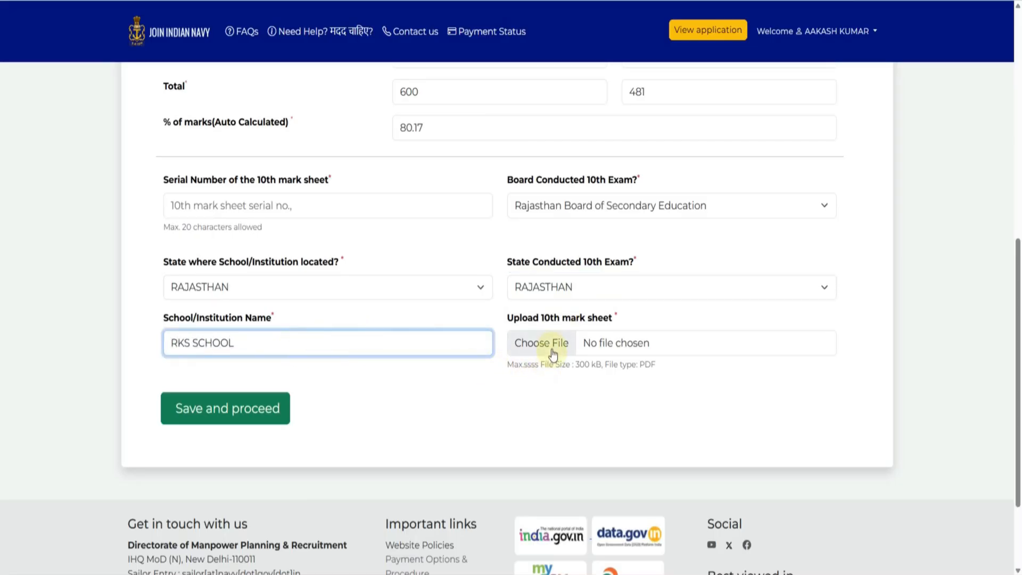
key("Return")
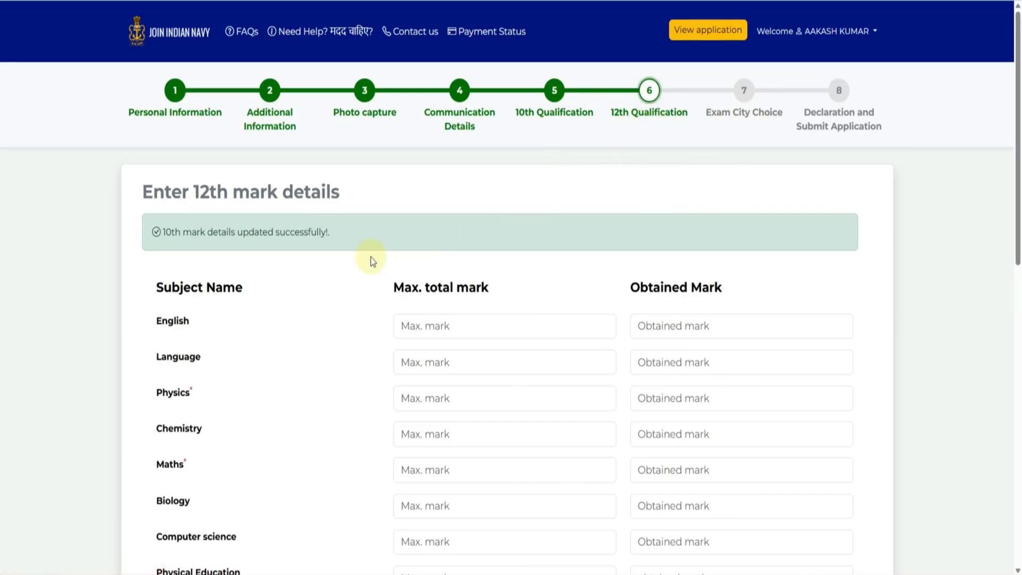
- Enter the 12th English marks: 82 obtained out of 100 maximum
scroll(384, 280, "down", 1)
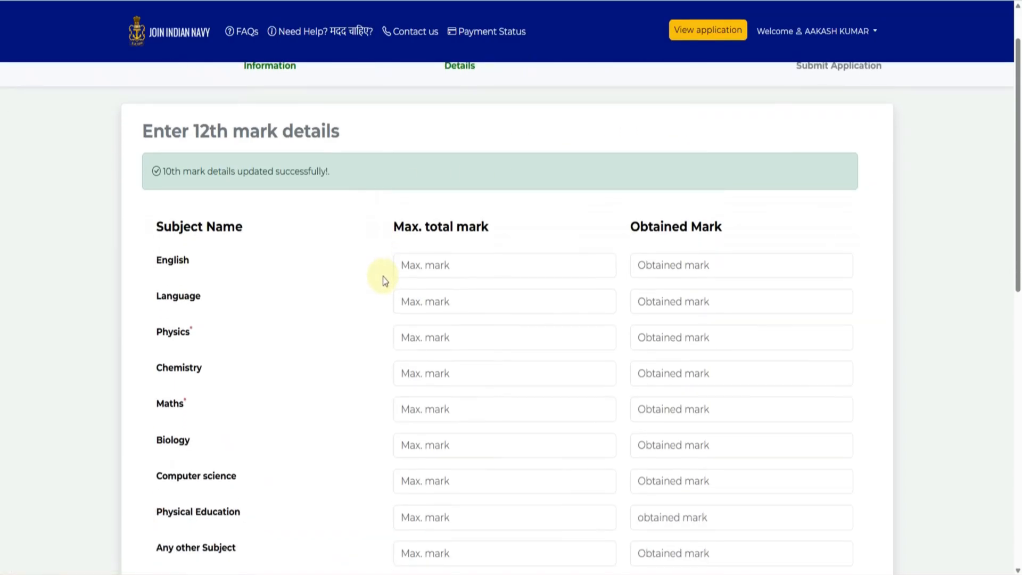
scroll(383, 278, "down", 1)
left_click(423, 205)
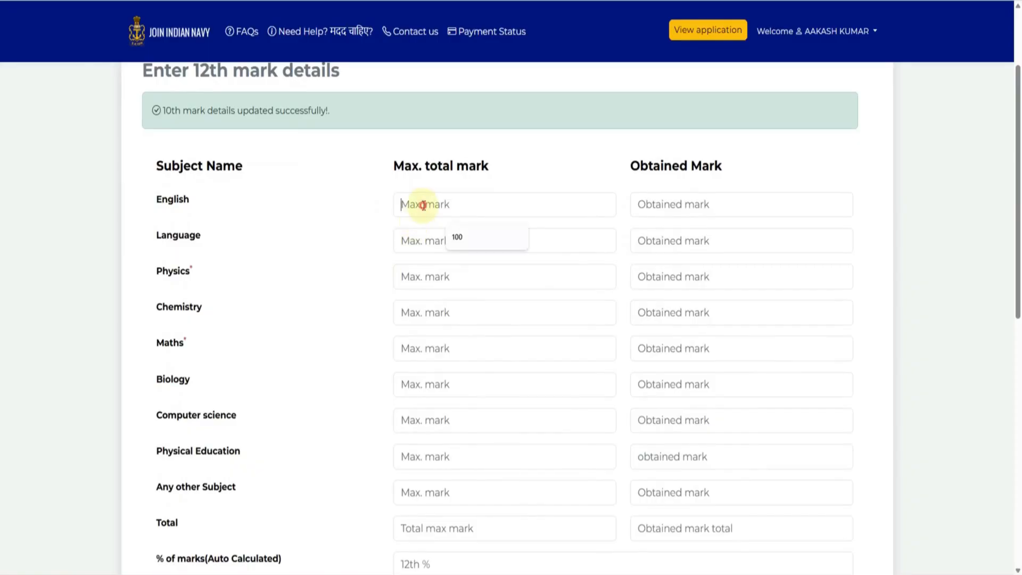
left_click(484, 236)
left_click(652, 212)
left_click(694, 237)
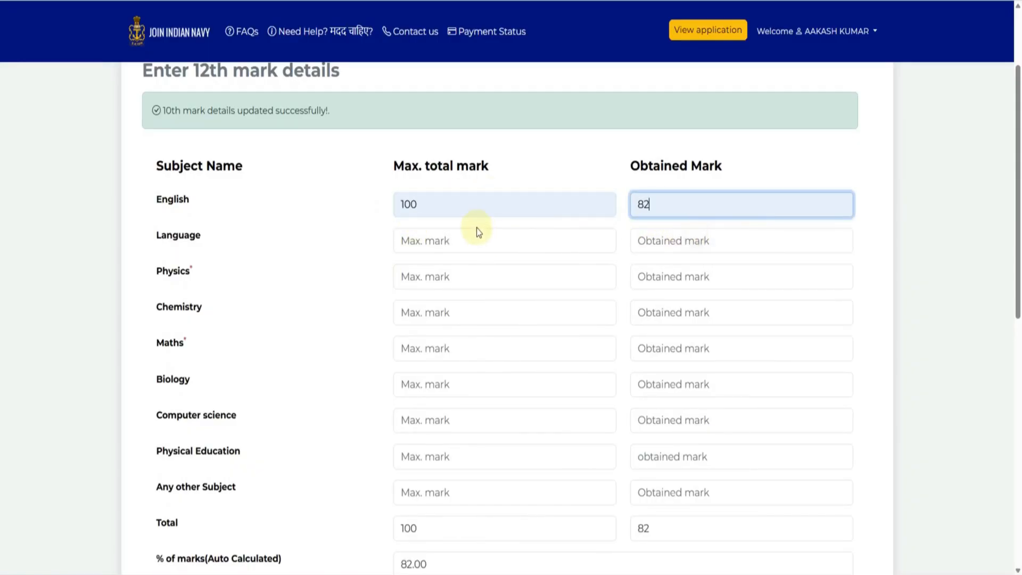
left_click(447, 279)
left_click(439, 239)
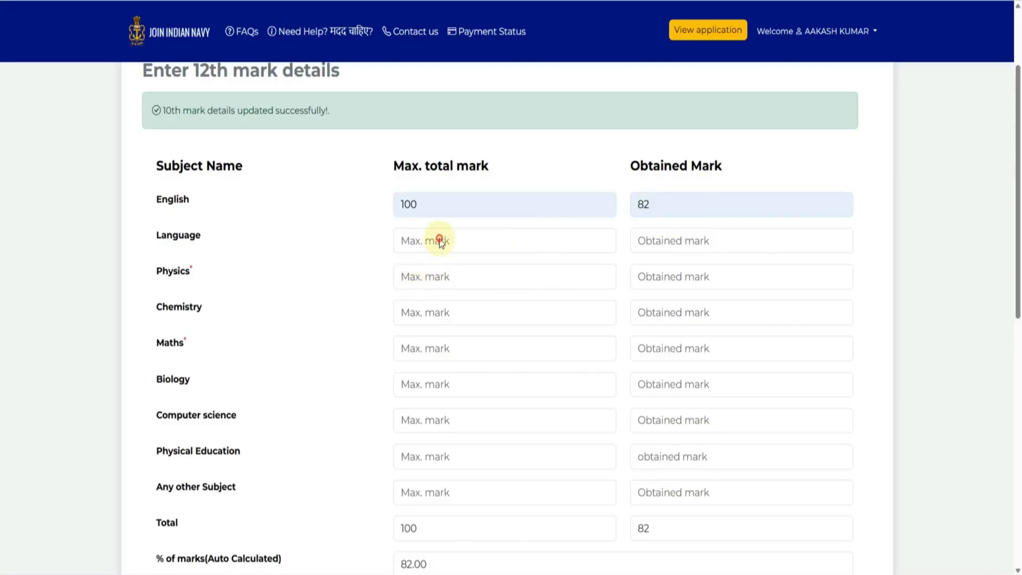
key("Tab")
left_click(440, 243)
left_click(754, 200)
- Enter Language marks 88 out of 100, then Physics maximum 100 and its obtained marks
key("Tab")
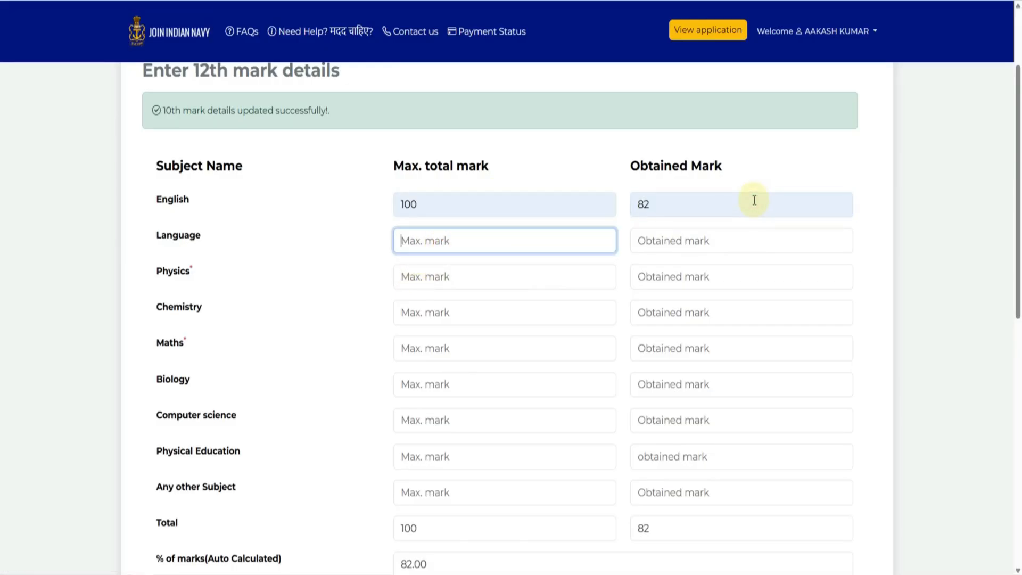
left_click(641, 241)
left_click(665, 204)
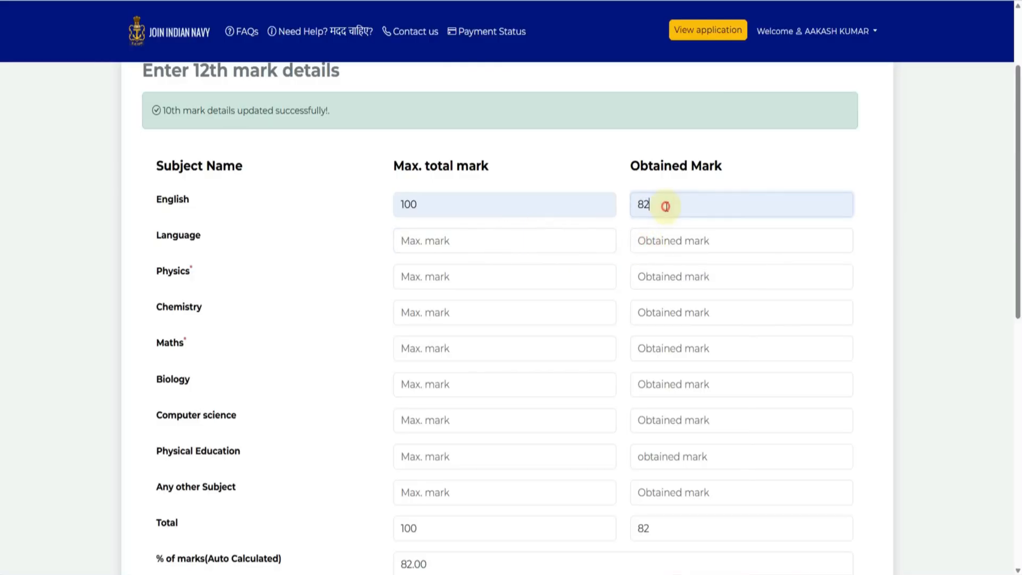
key("Tab")
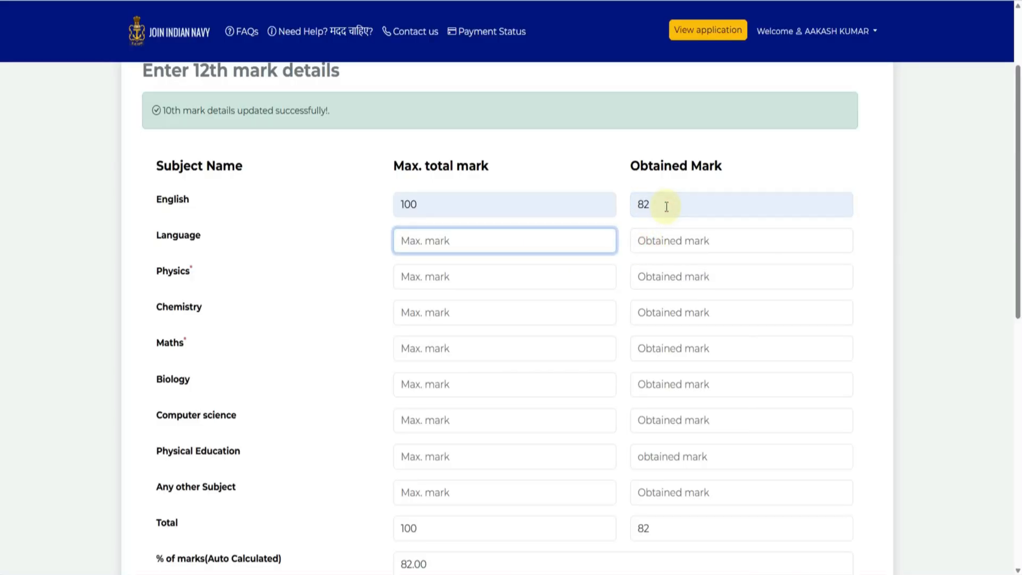
type("100")
key("Tab")
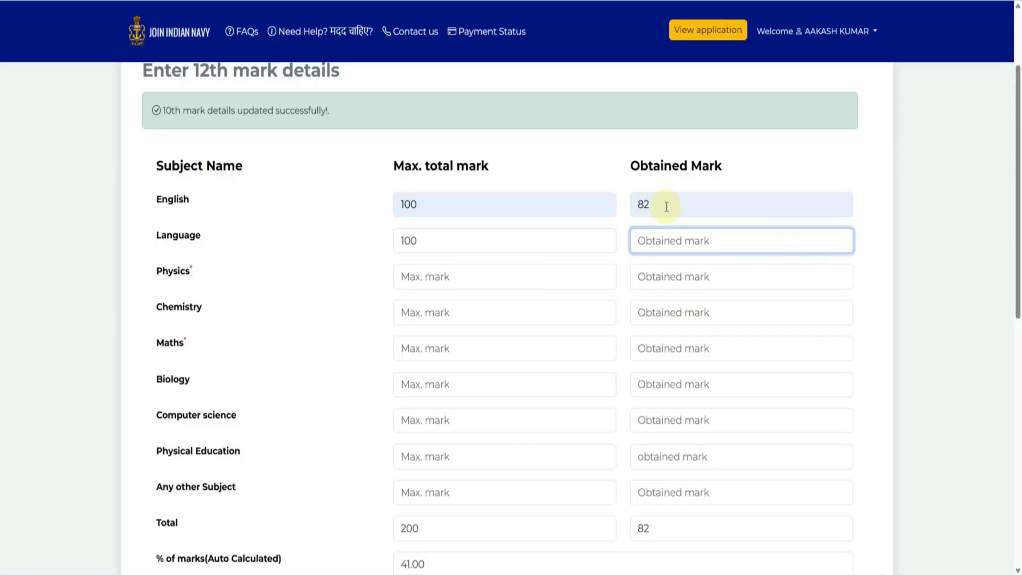
type("88")
key("Tab")
type("100")
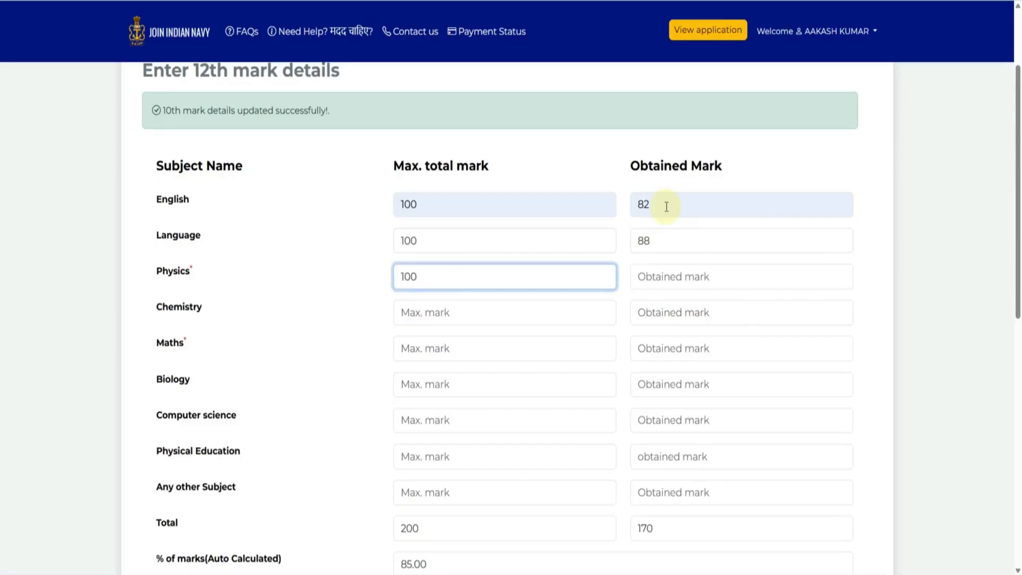
key("Tab")
type("8")
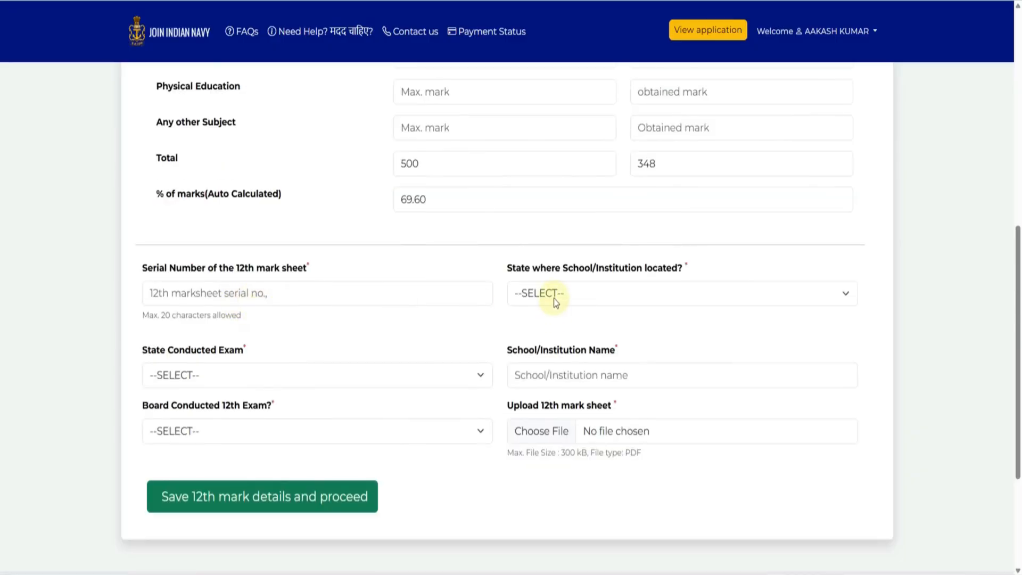
- Set both the school's state and the exam-conducting state to RAJASTHAN
left_click(555, 299)
scroll(585, 181, "down", 5)
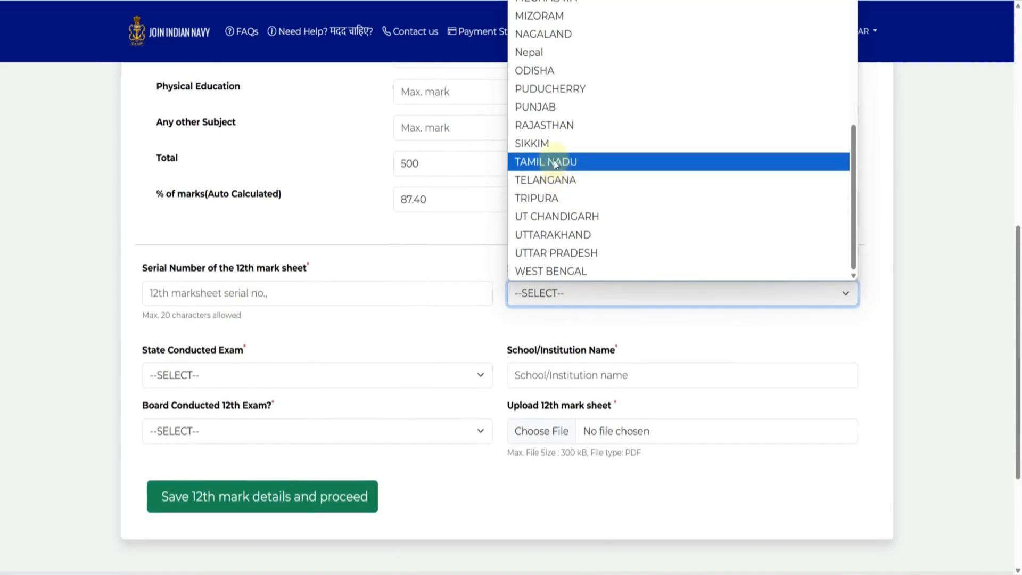
left_click(545, 125)
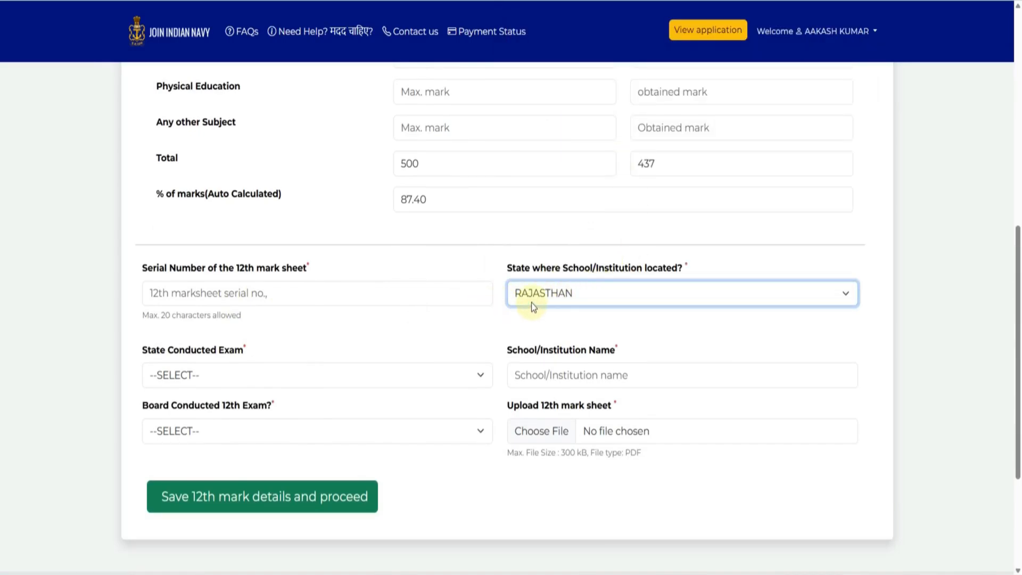
scroll(306, 318, "down", 1)
left_click(306, 315)
scroll(294, 203, "down", 7)
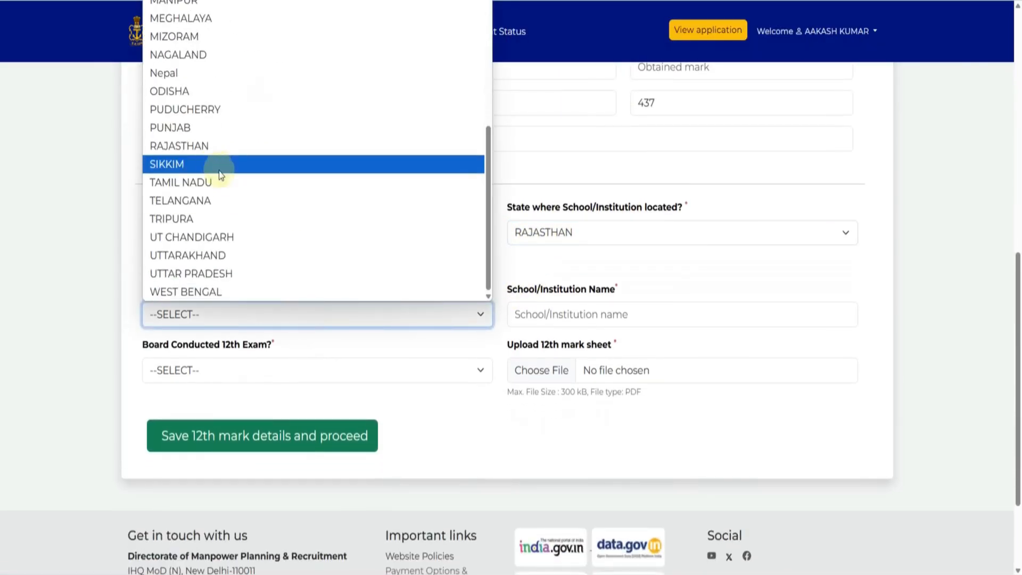
left_click(215, 147)
- Enter RKS SCHOOL as the school and choose Rajasthan Board of Secondary Education
left_click(558, 319)
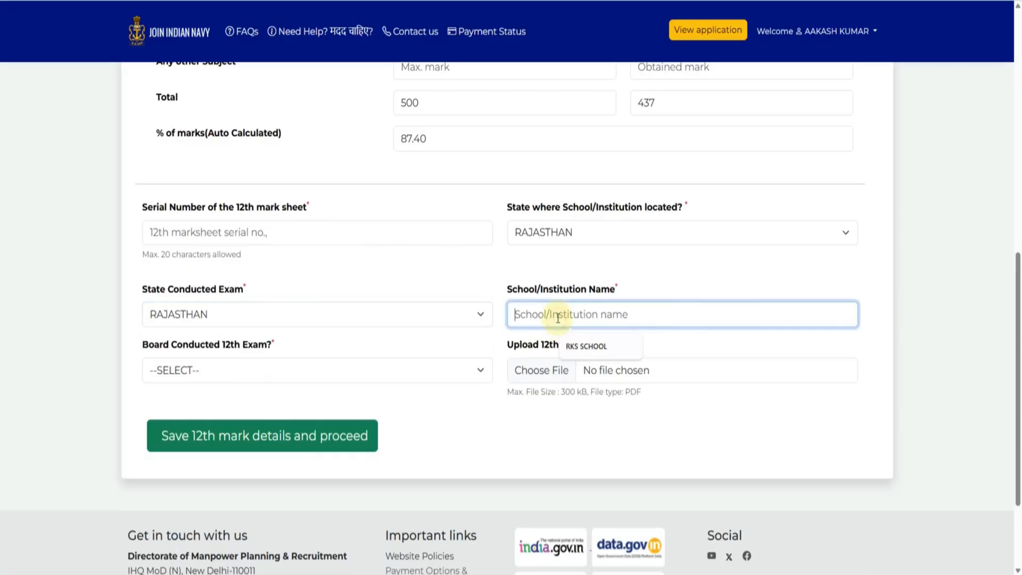
left_click(581, 344)
left_click(340, 368)
scroll(319, 238, "down", 10)
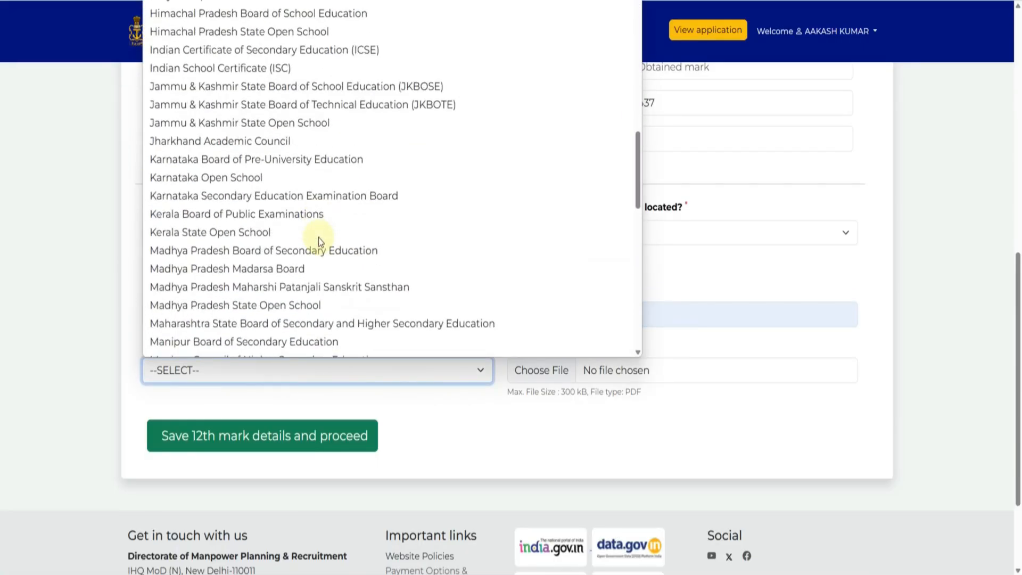
scroll(315, 236, "down", 5)
scroll(316, 235, "down", 5)
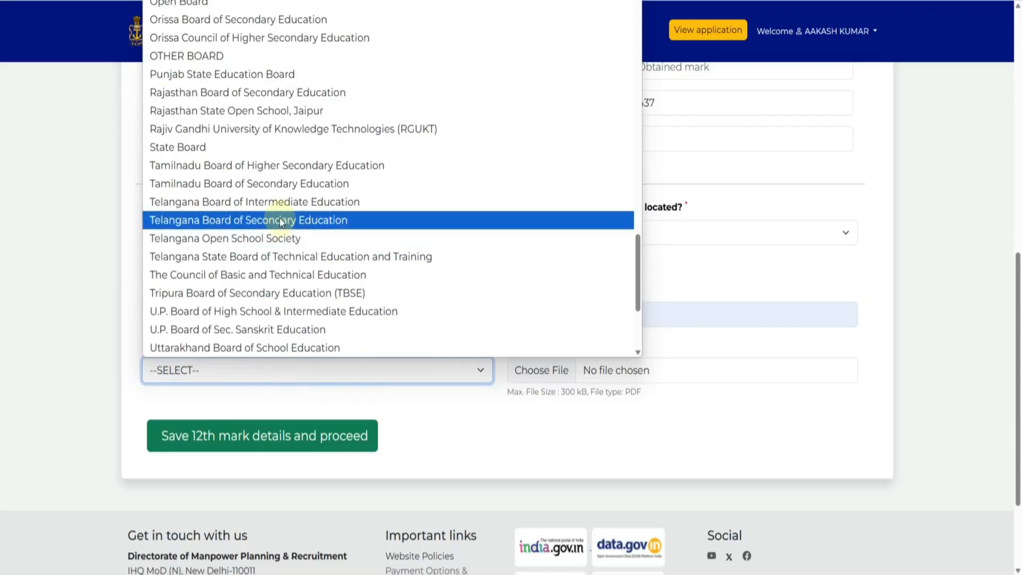
left_click(266, 95)
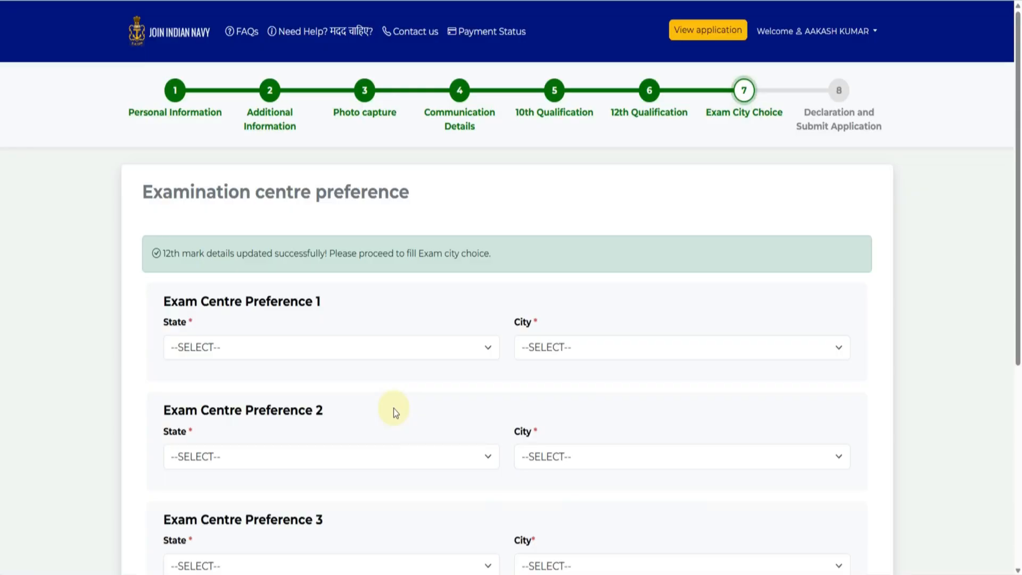
- Set exam centre preference 1 to RAJASTHAN, Jaipur
scroll(385, 416, "down", 2)
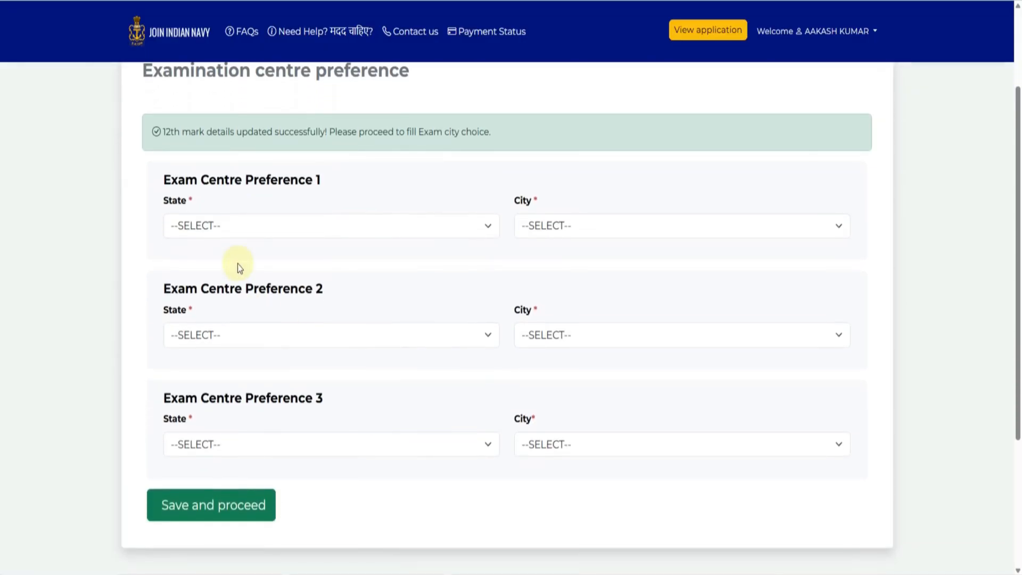
left_click(236, 230)
left_click(200, 540)
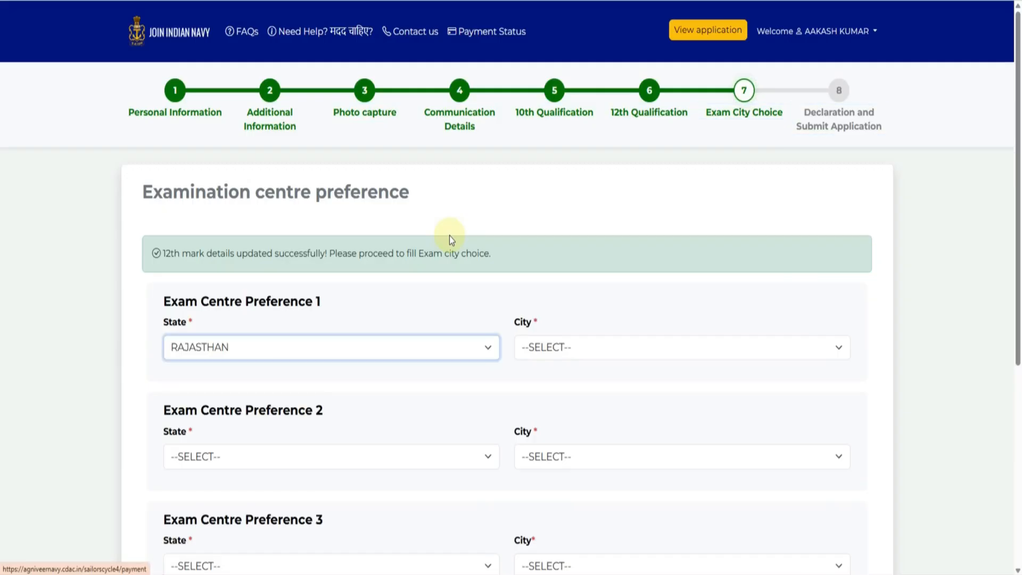
scroll(574, 346, "down", 2)
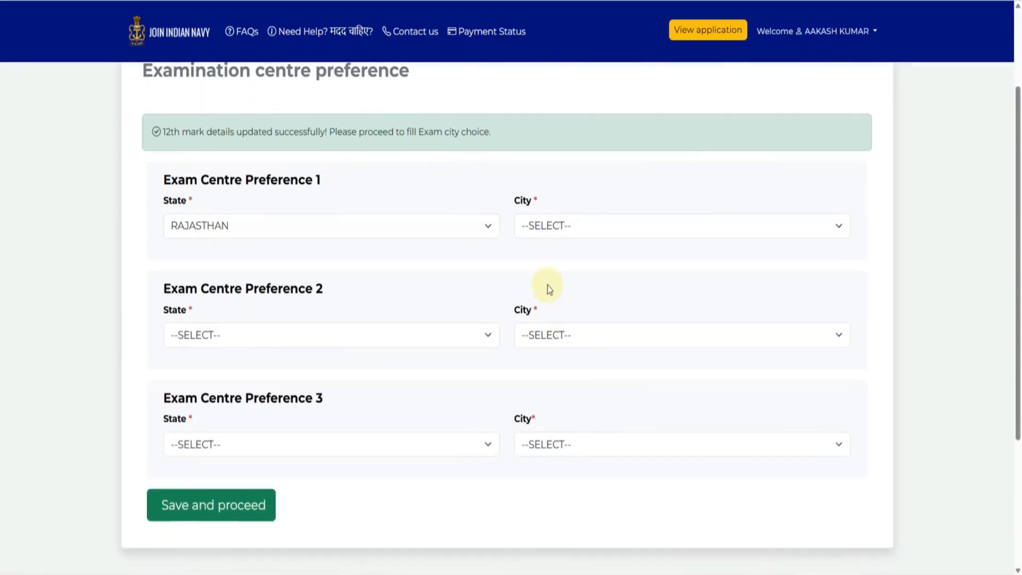
left_click(541, 250)
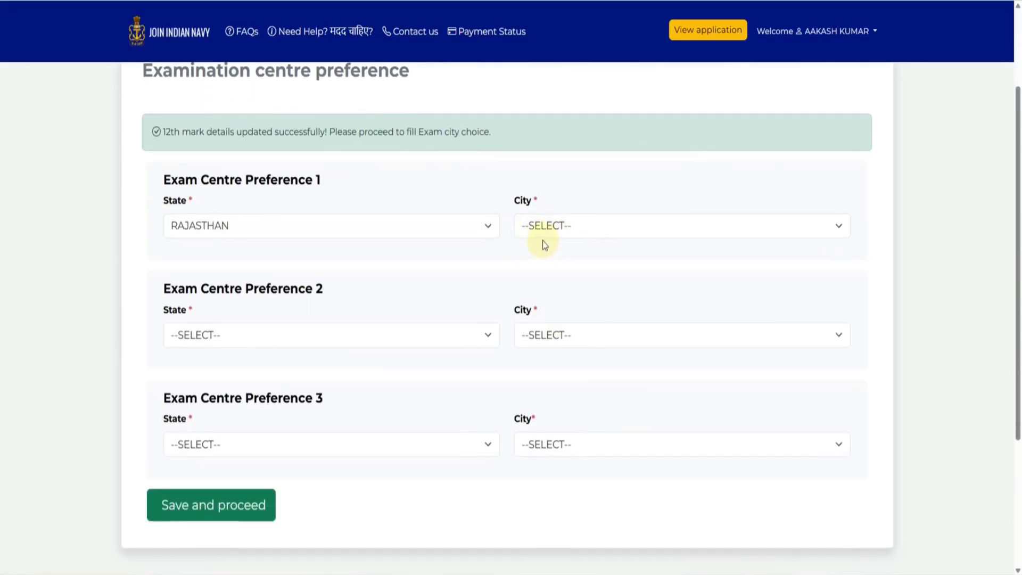
left_click(568, 184)
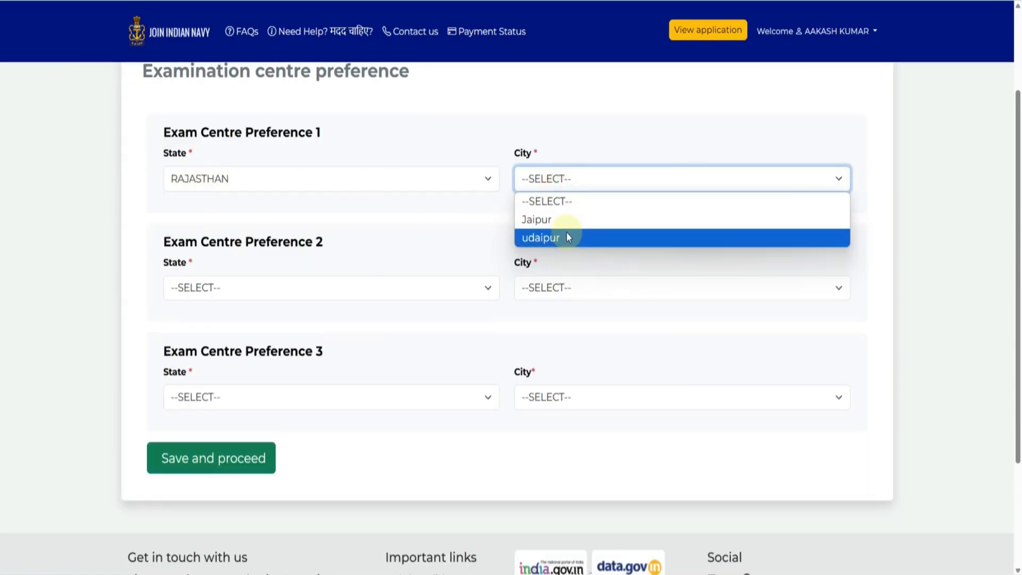
left_click(543, 220)
- Set exam centre preference 2 to DELHI NCR, New Delhi
left_click(316, 288)
scroll(262, 221, "down", 3)
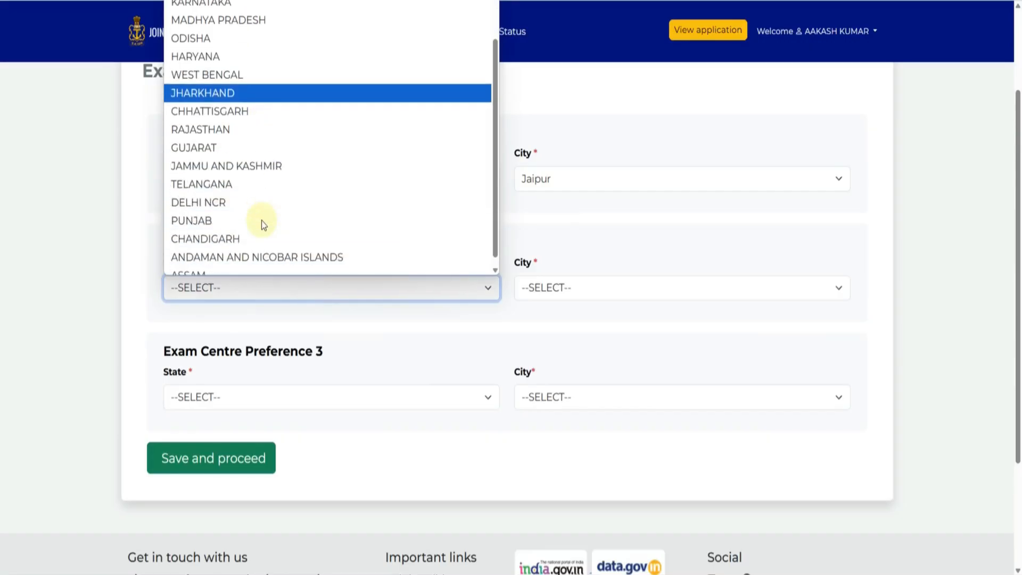
left_click(230, 201)
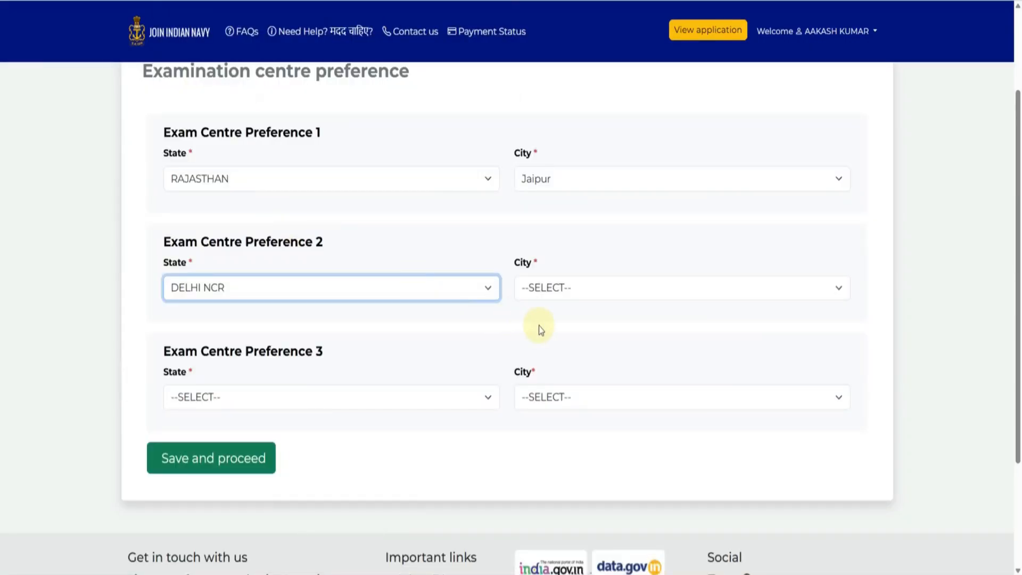
left_click(543, 294)
left_click(543, 345)
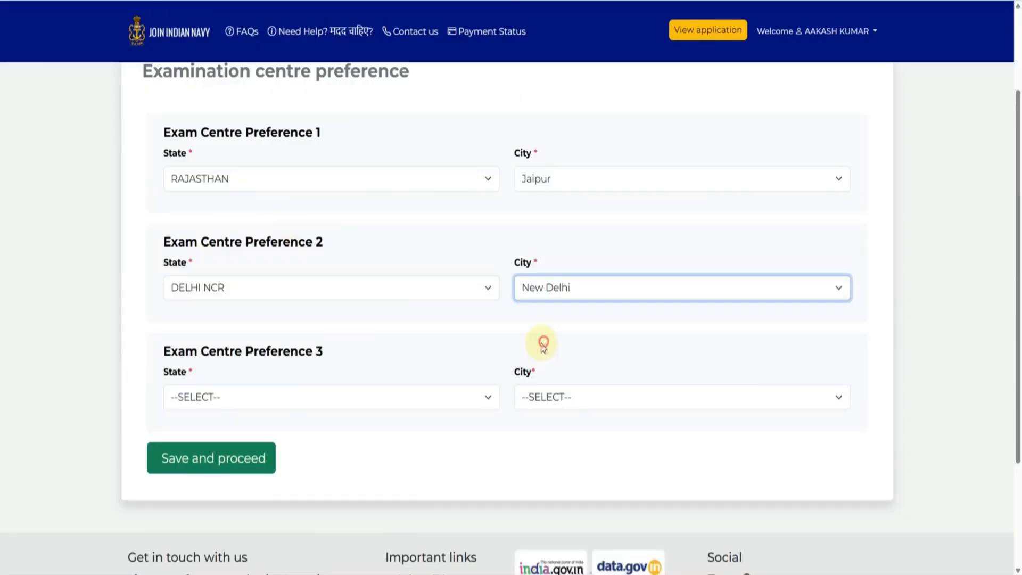
- Set preference 3 to RAJASTHAN, udaipur and save the exam city choices
left_click(295, 397)
scroll(283, 286, "down", 2)
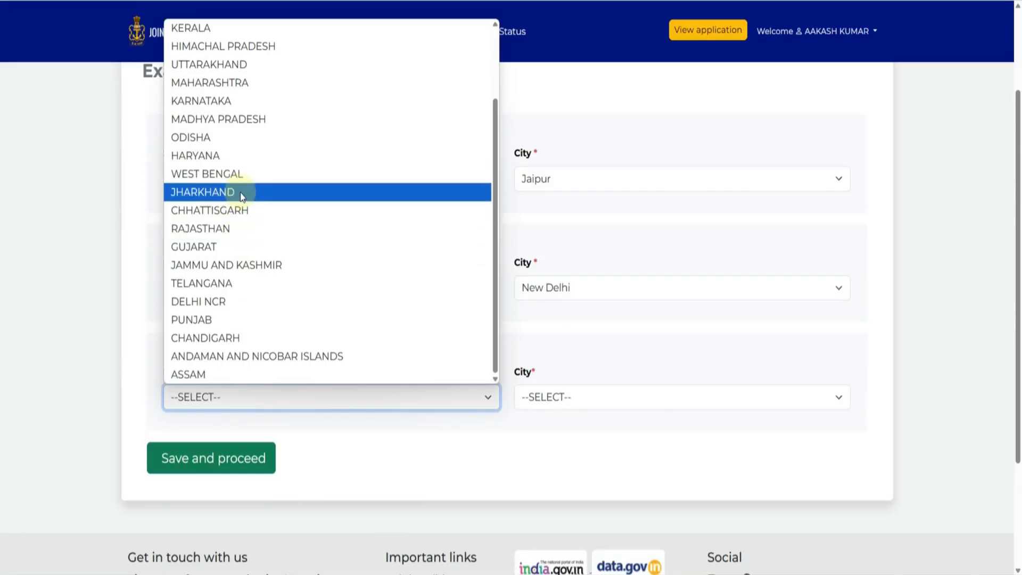
left_click(222, 234)
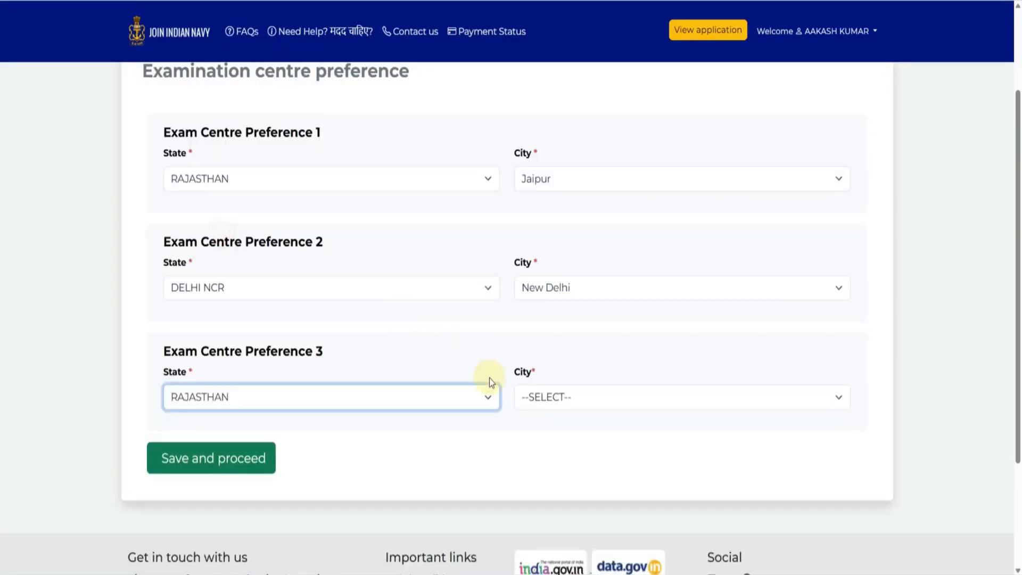
left_click(532, 397)
left_click(540, 436)
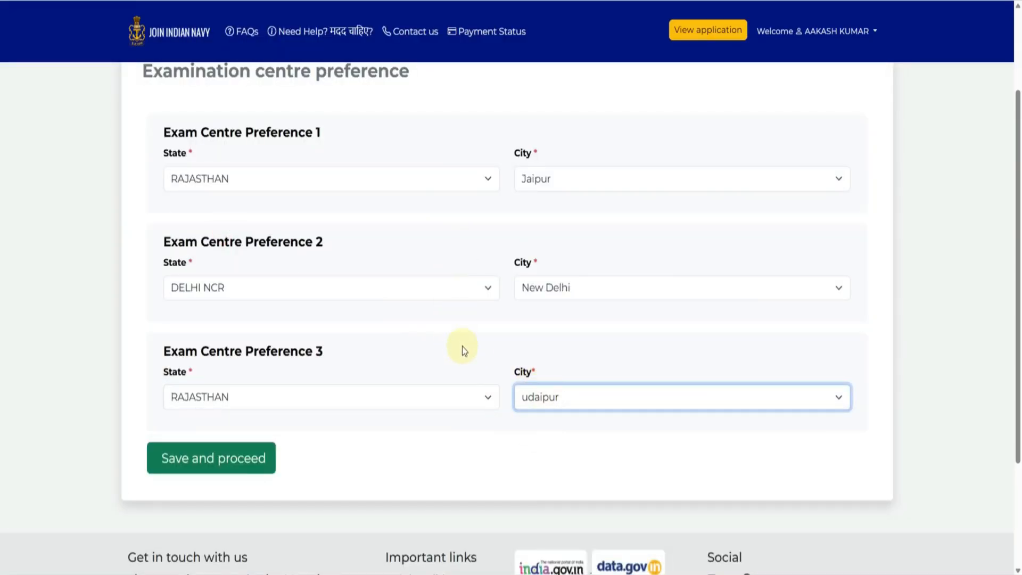
left_click(230, 470)
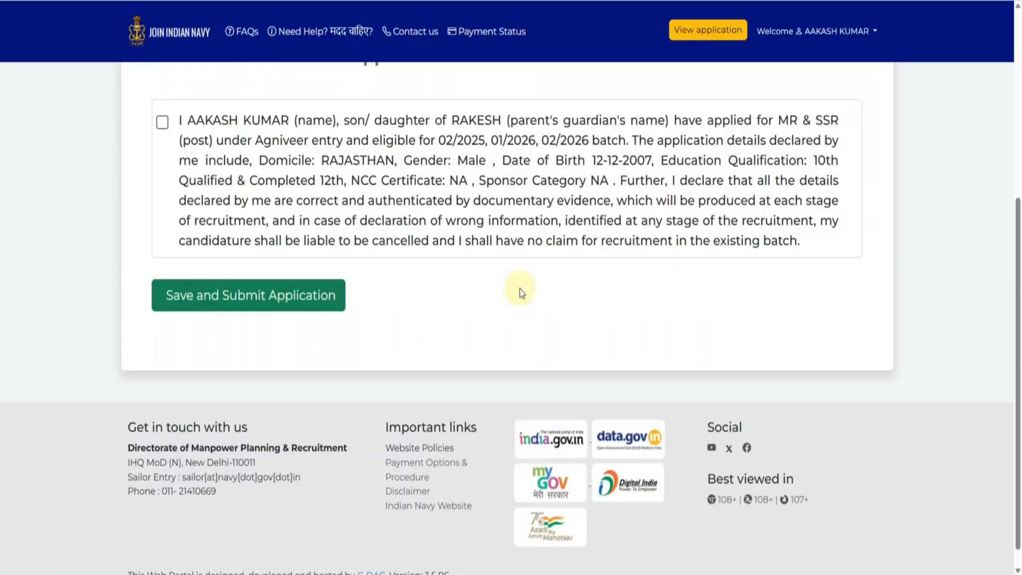
- Tick the declaration and submit the application to reach the INR 1298 payment page
left_click(162, 127)
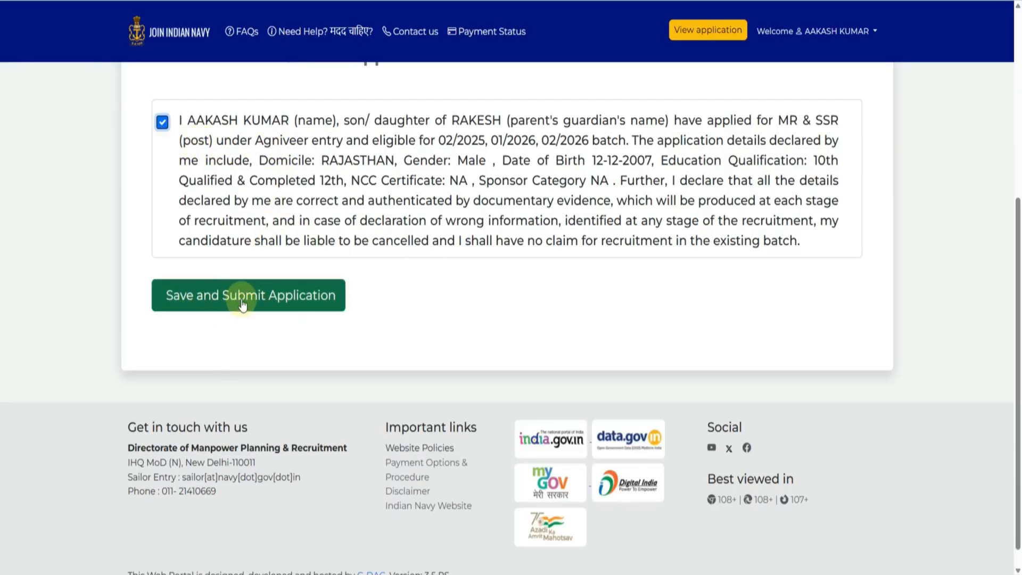
left_click(269, 298)
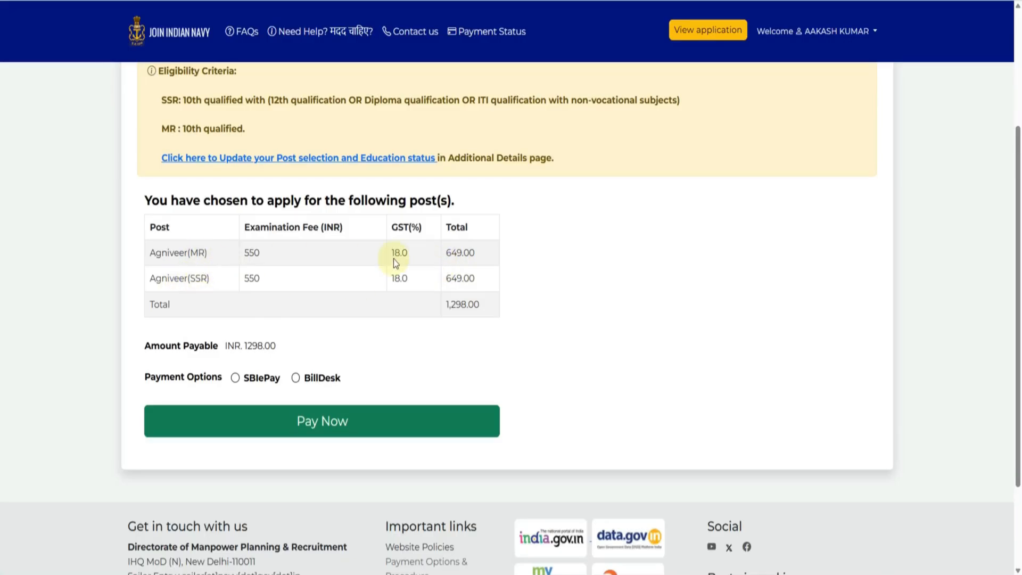
- Select SBIePay as the payment gateway for the INR 1298 fee
left_click_drag(462, 255, 481, 255)
left_click(480, 256)
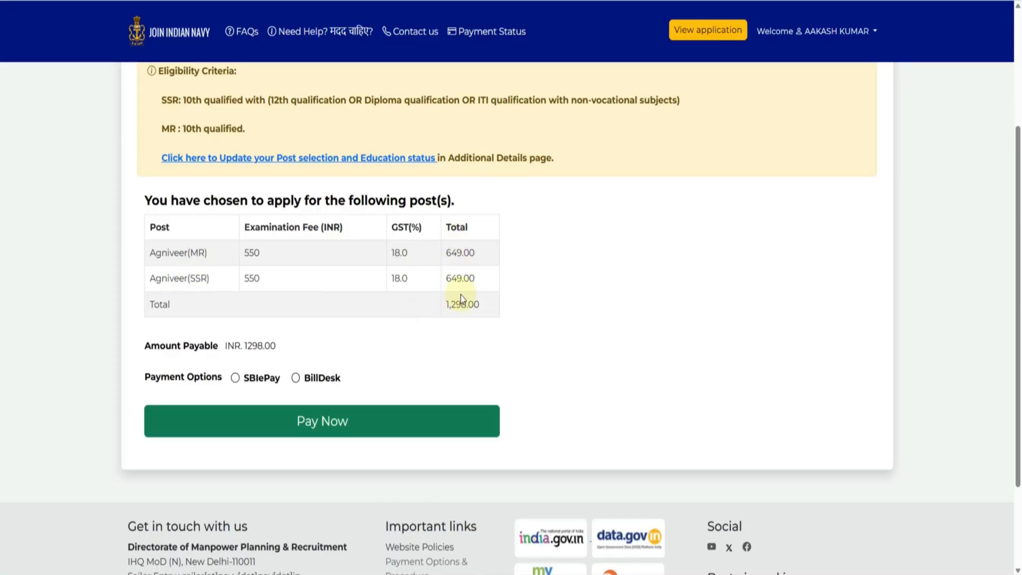
left_click(235, 379)
- Proceed to SBIePay and choose UPI QR payment under the UPI option
left_click(319, 421)
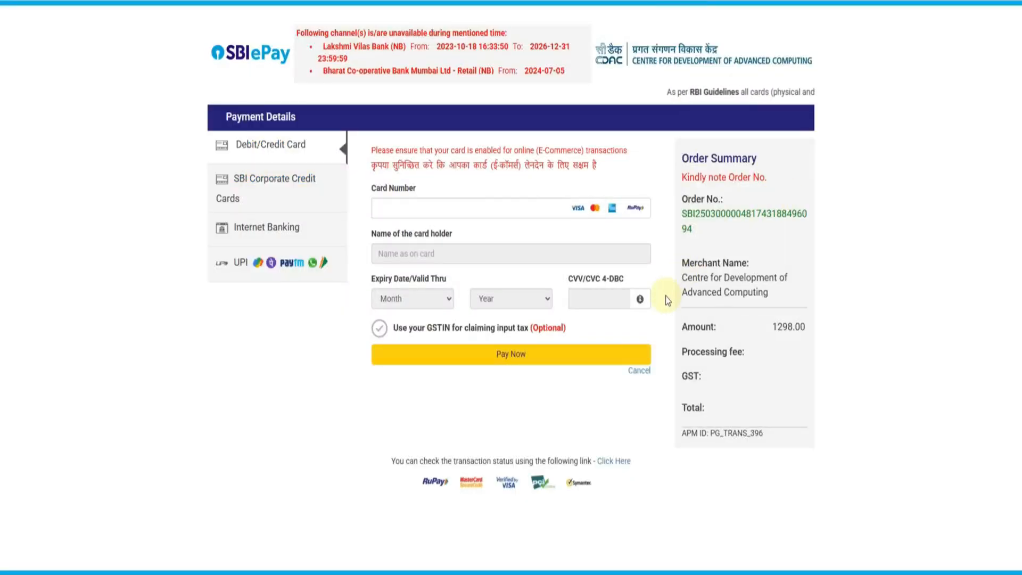
key("ctrl+plus")
key("ctrl+plus")
key("ctrl+plus")
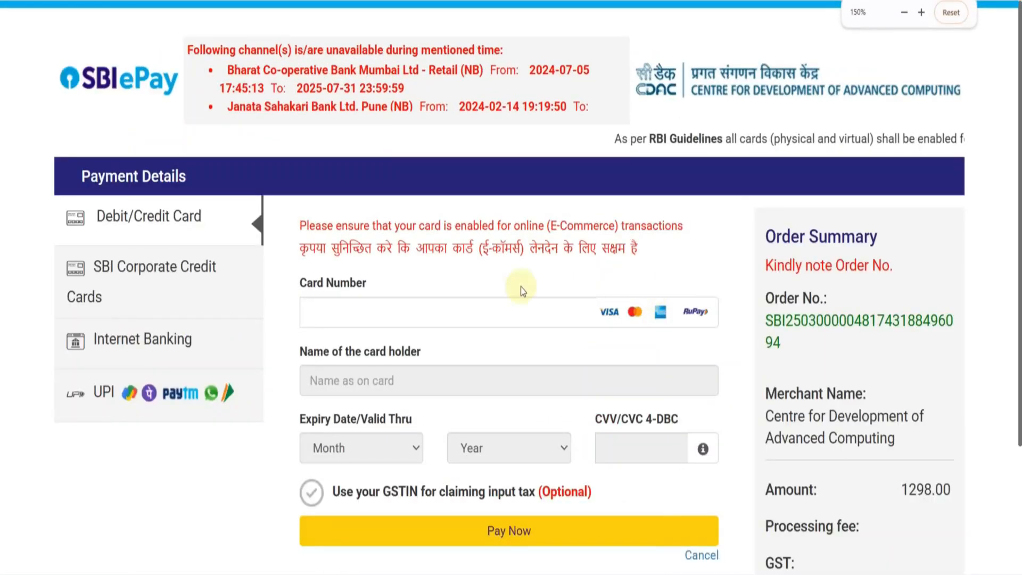
scroll(240, 277, "down", 1)
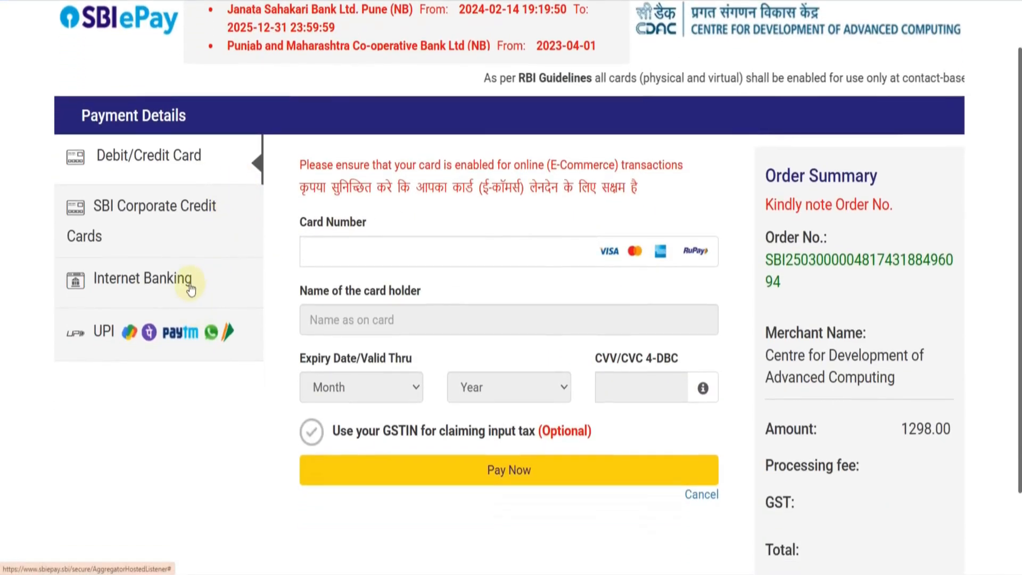
left_click(199, 299)
left_click(220, 333)
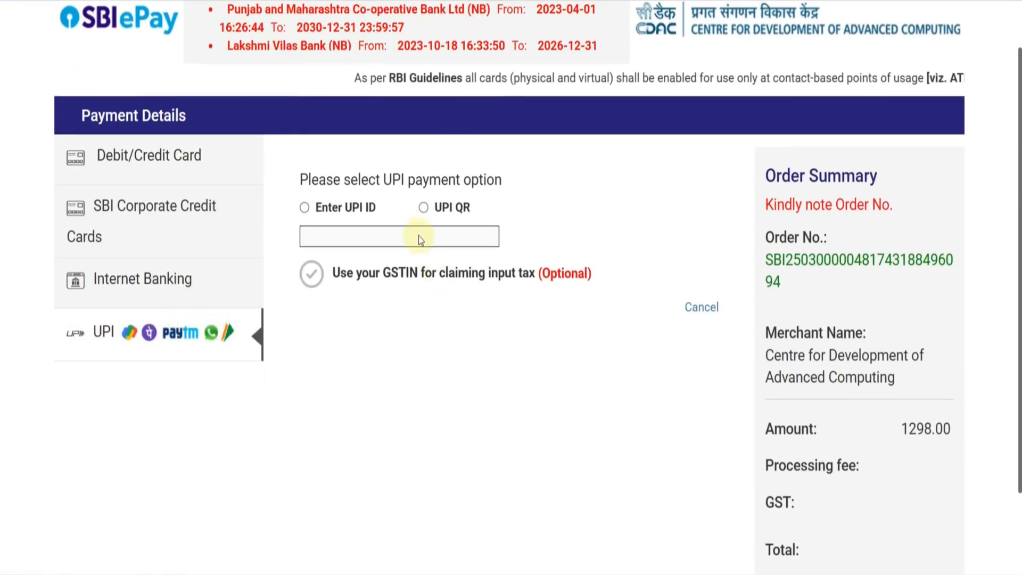
left_click(424, 207)
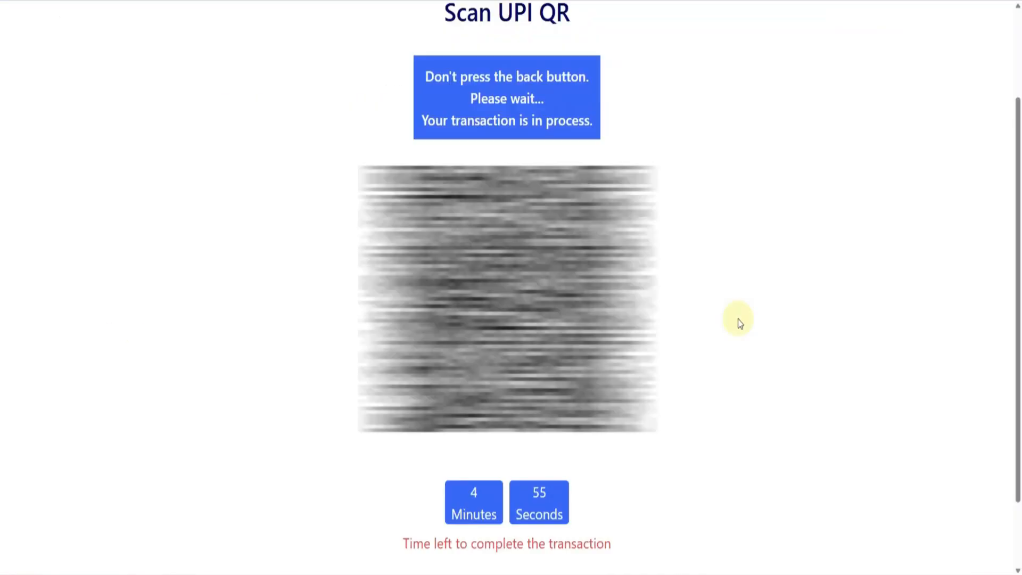